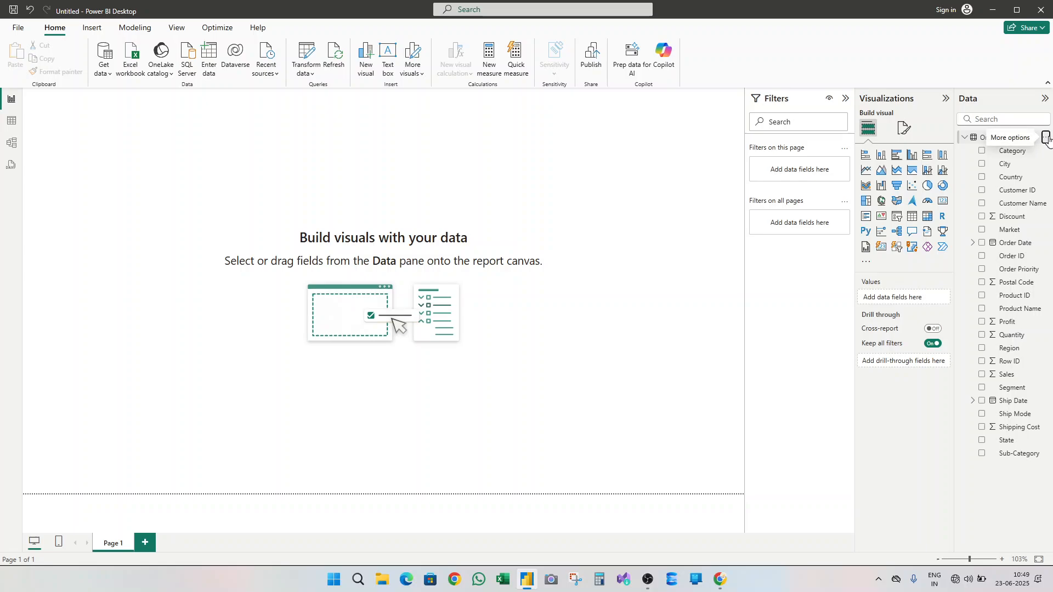
# - Create a new measure in the Orders table with the formula SUM = SUM(Orders[Sales])
pyautogui.click(1042, 140)
pyautogui.click(1018, 158)
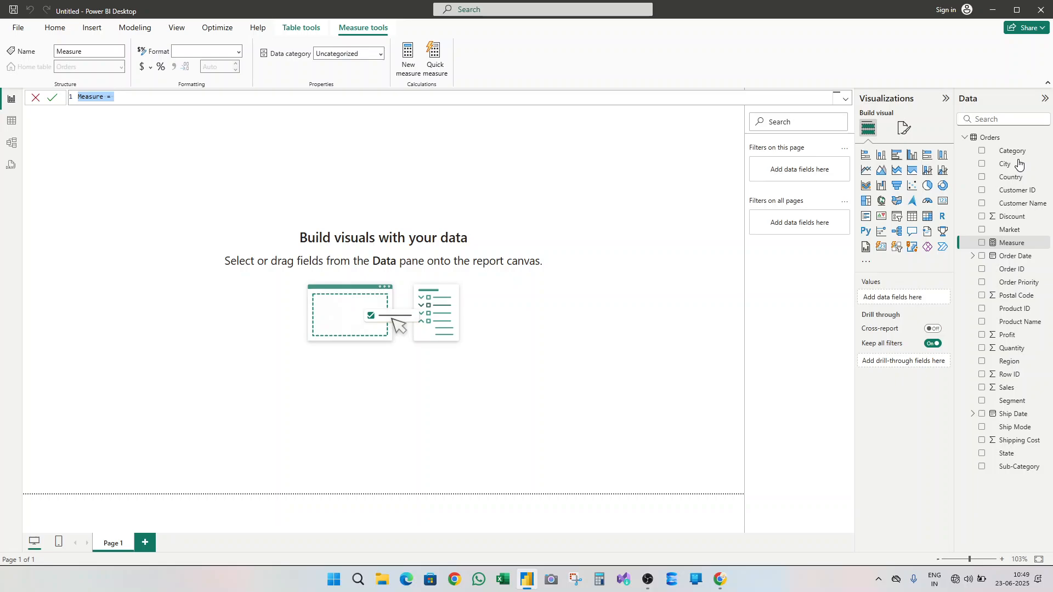
pyautogui.write('SUM =SUM(')
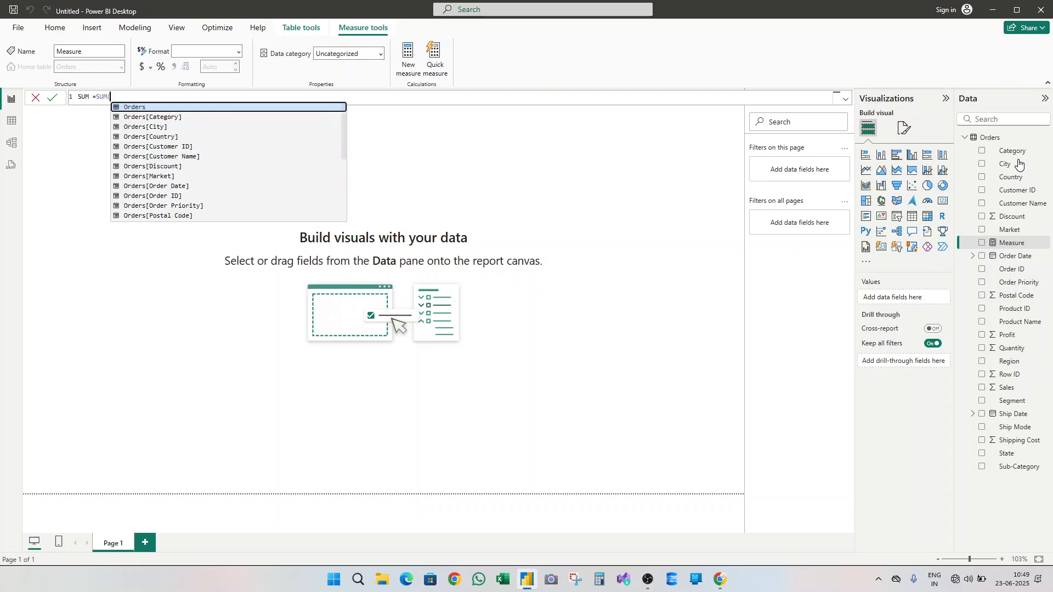
pyautogui.write('Orders[Sales]')
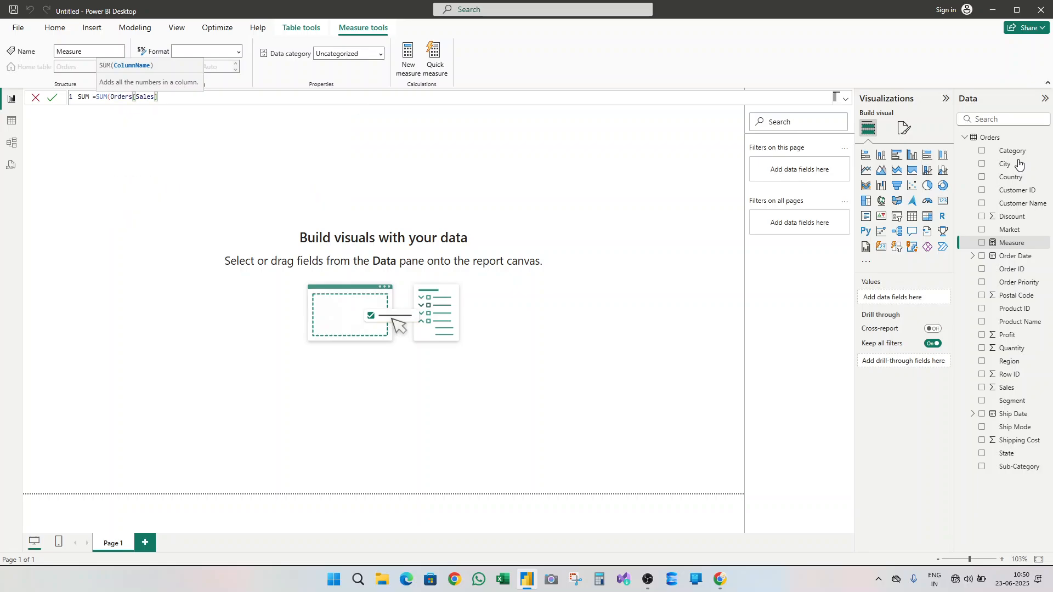
pyautogui.write(')')
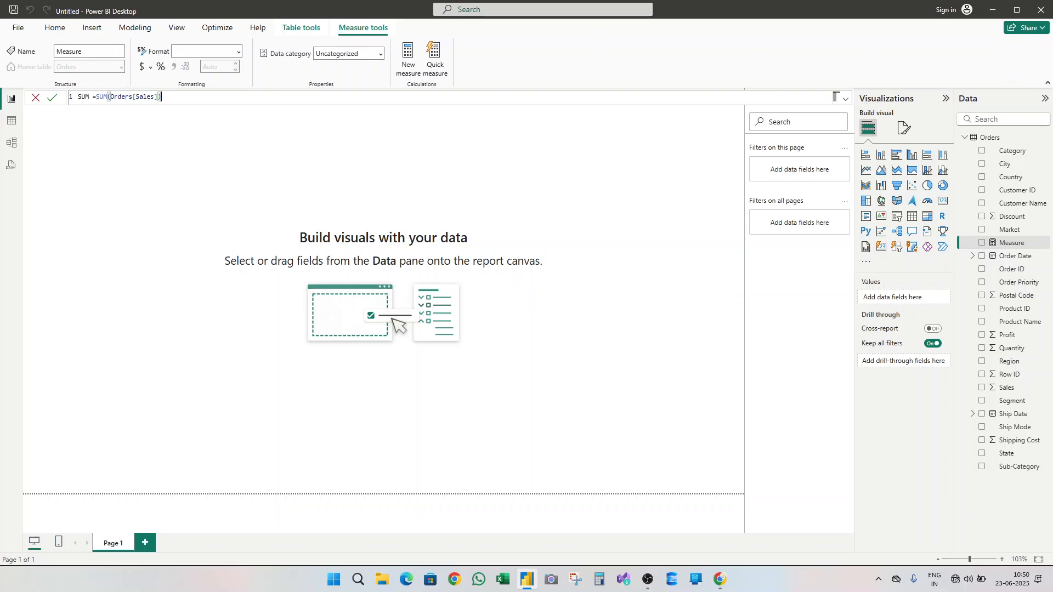
pyautogui.press('Return')
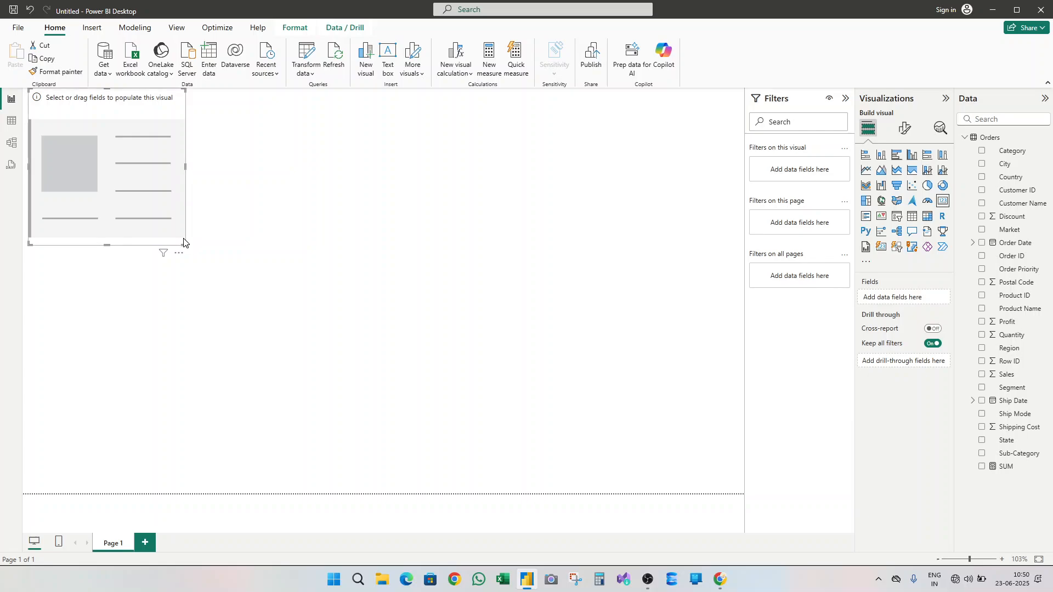
# - Shrink the empty card visual to a small box and fill it with the SUM measure
pyautogui.moveTo(183, 242); pyautogui.dragTo(111, 155)
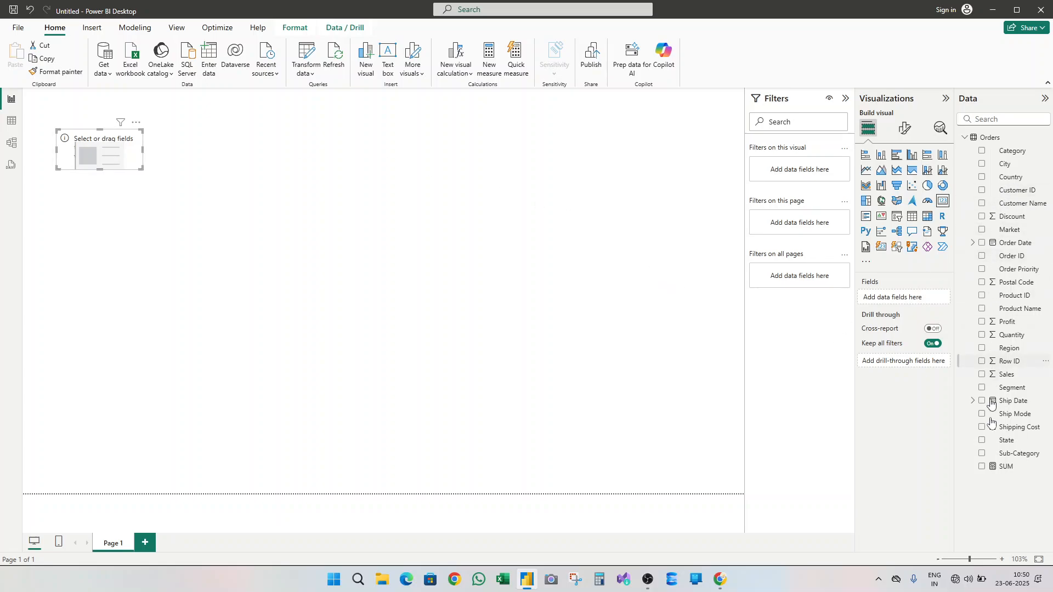
pyautogui.click(982, 467)
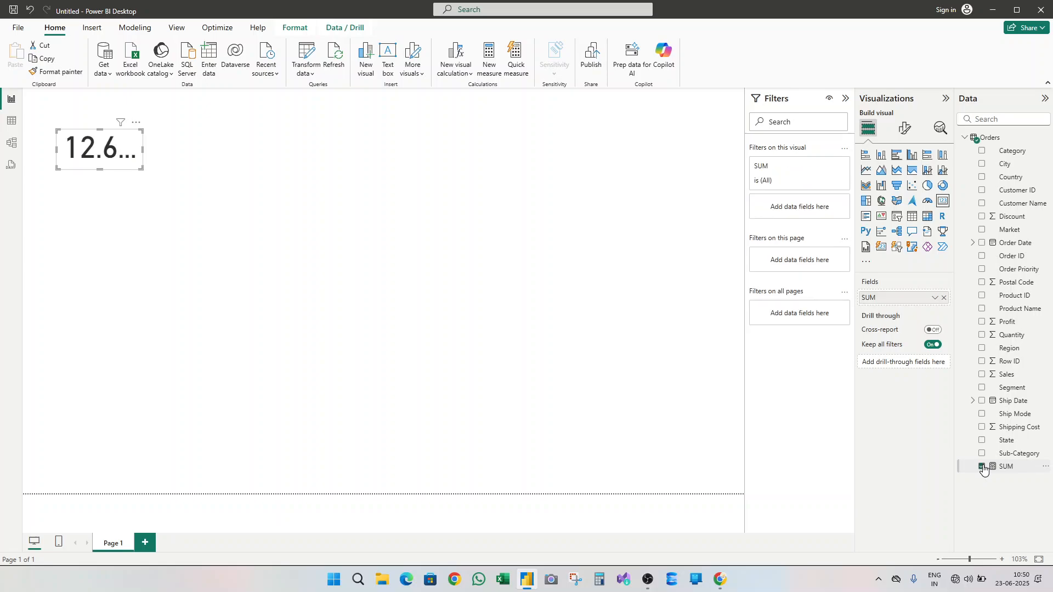
# - Set the font size of the SUM card's callout value to 25
pyautogui.click(905, 128)
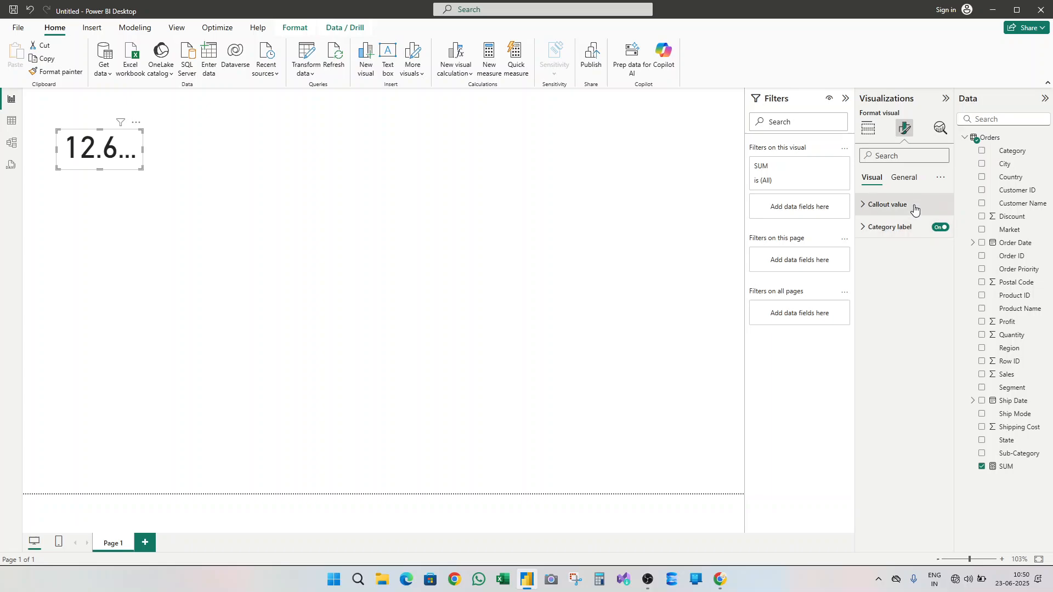
pyautogui.click(912, 206)
pyautogui.doubleClick(932, 241)
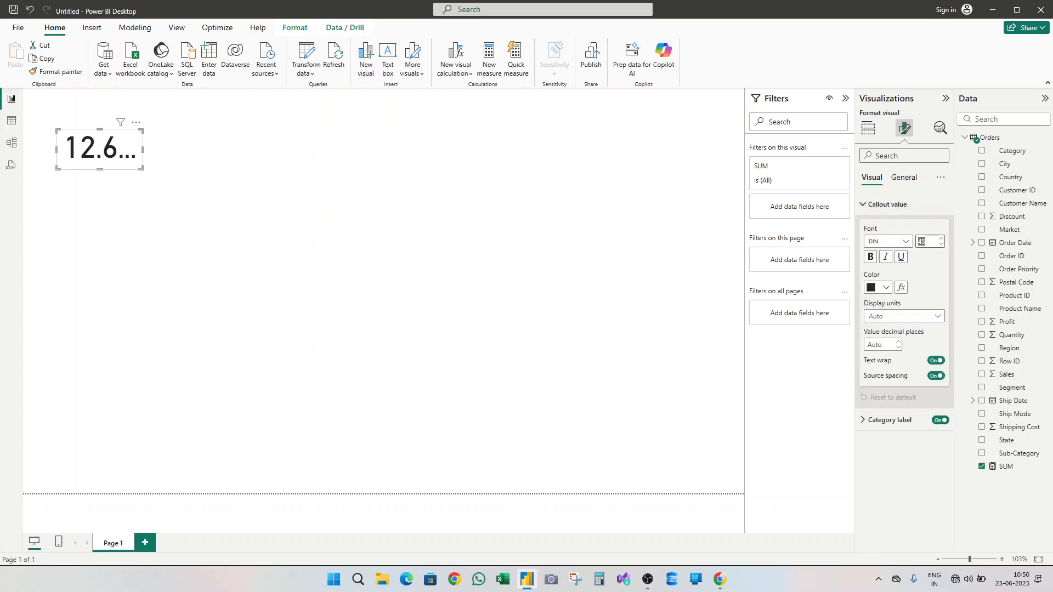
pyautogui.write('25')
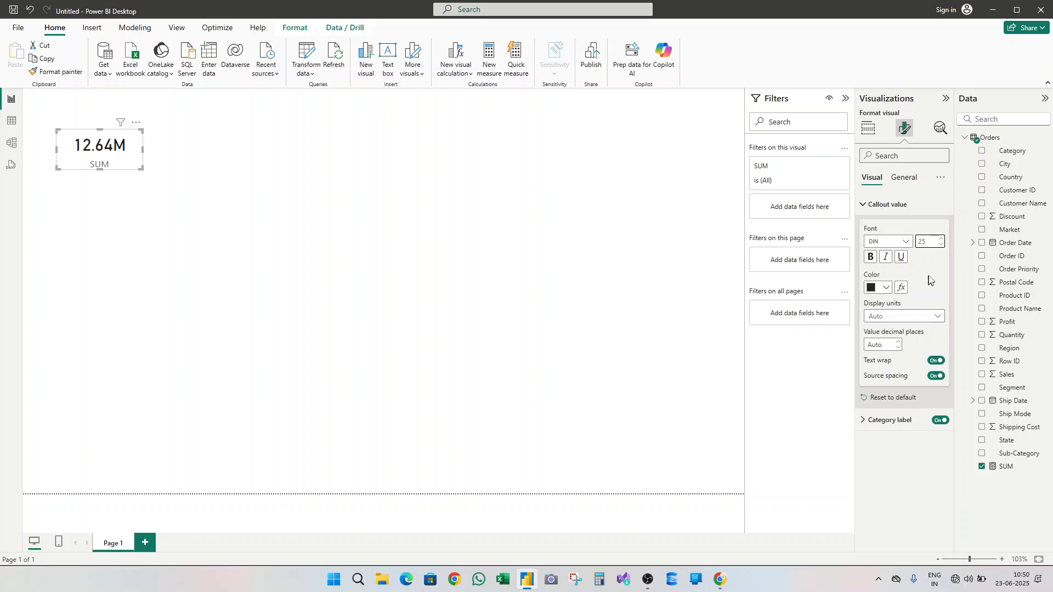
# - Turn on the visual border and shadow for the SUM card and set the shadow color to pink #E044A7
pyautogui.click(913, 180)
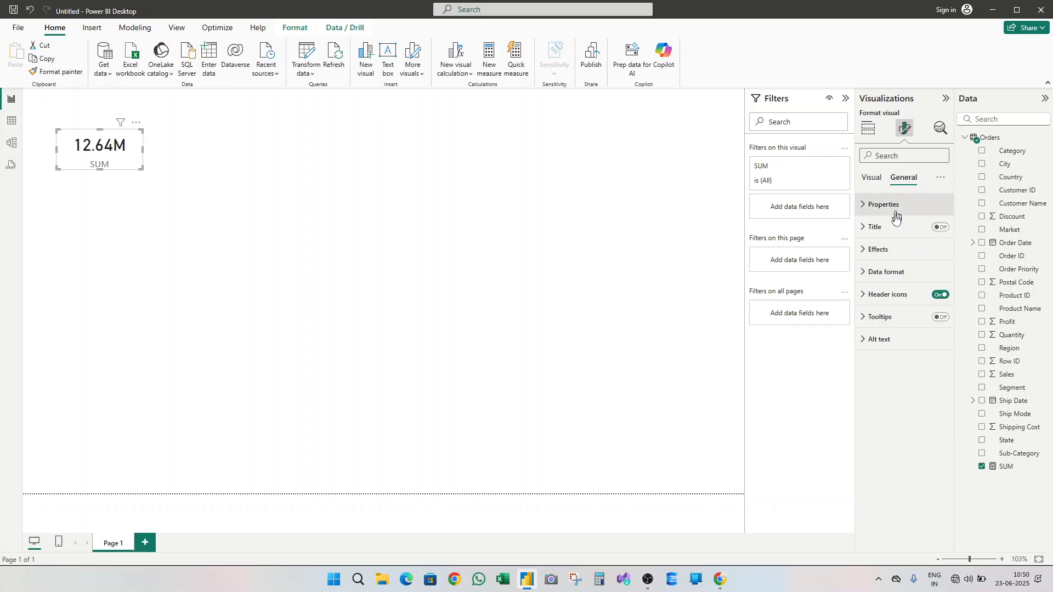
pyautogui.click(889, 251)
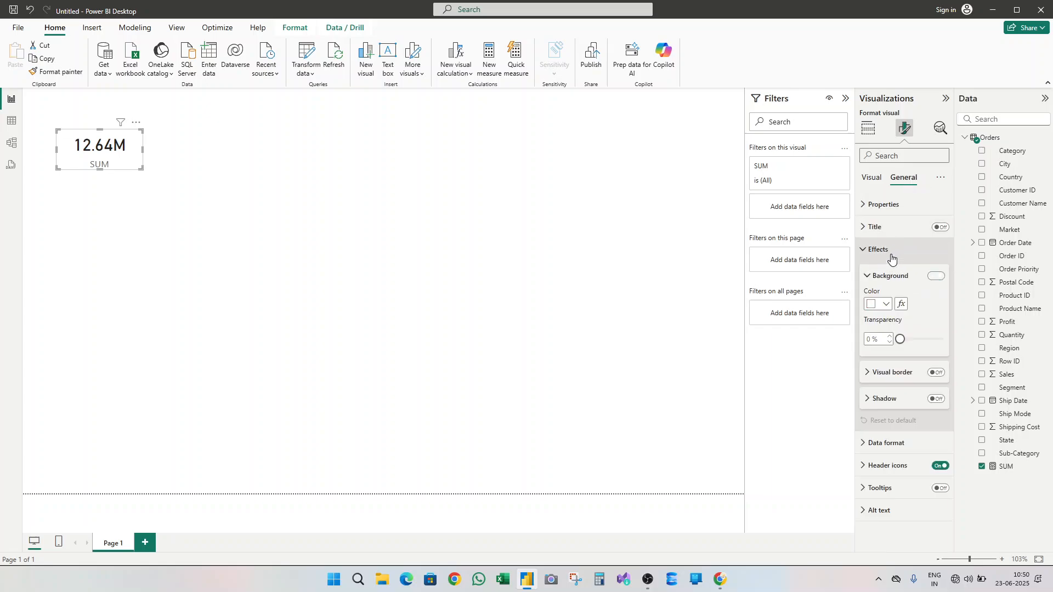
pyautogui.click(936, 373)
pyautogui.click(939, 400)
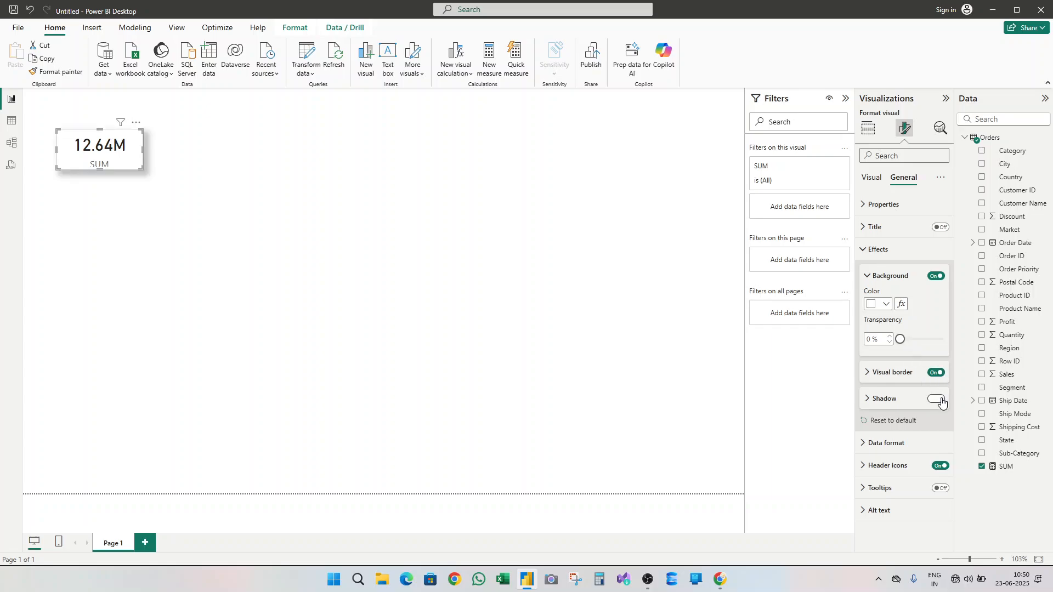
pyautogui.click(888, 399)
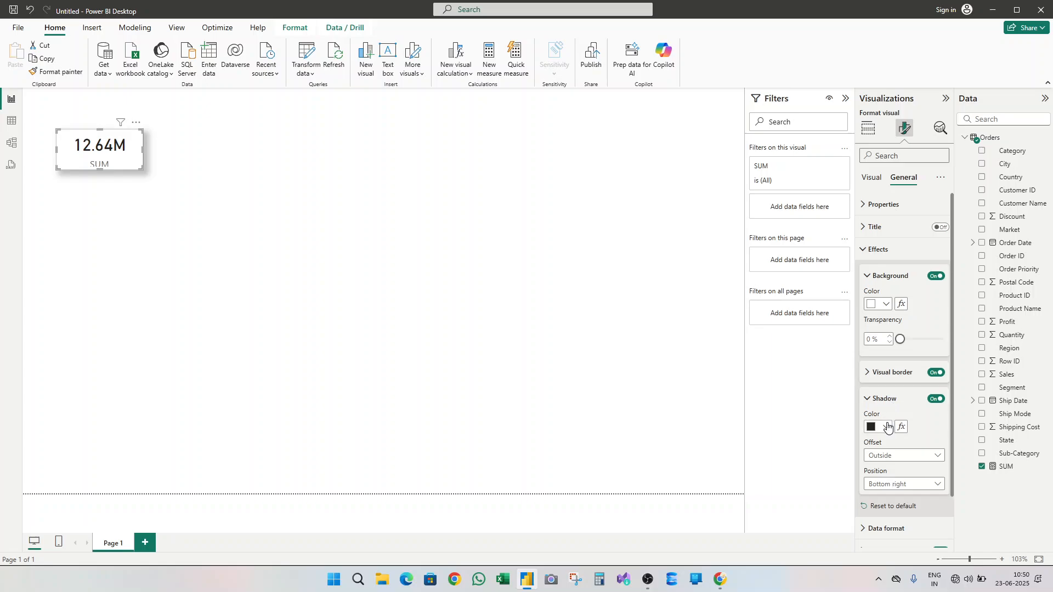
pyautogui.click(877, 427)
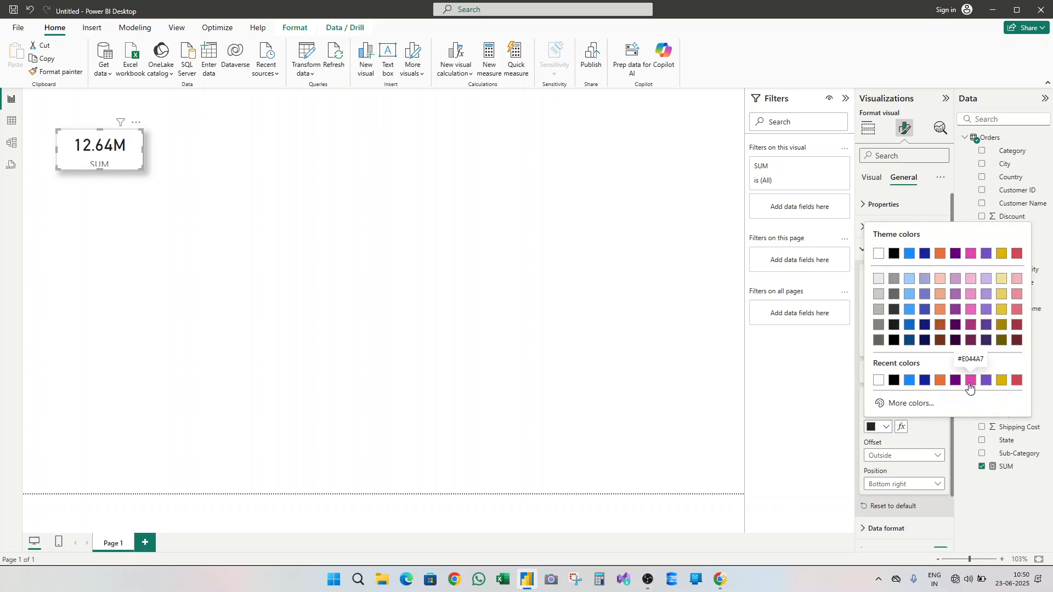
pyautogui.click(970, 379)
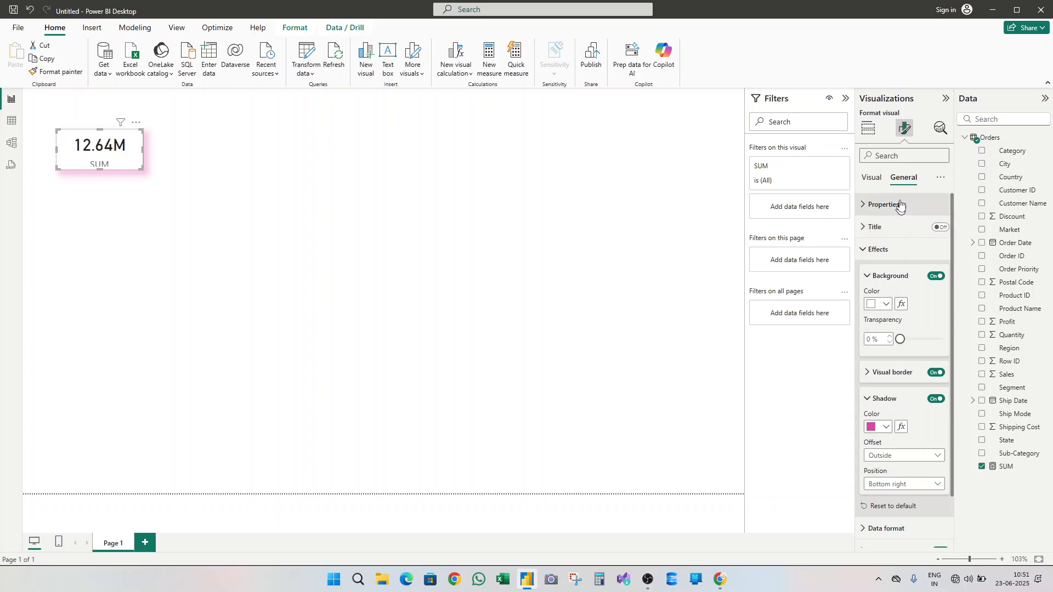
# - Set the SUM card's callout value font size to 15 and make the card slightly narrower and taller
pyautogui.click(871, 177)
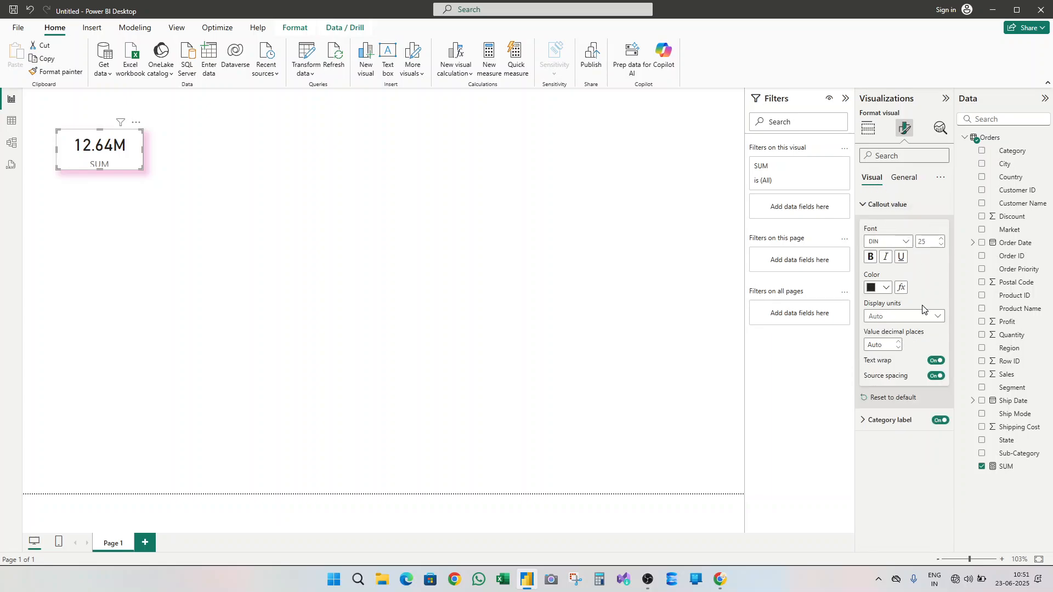
pyautogui.doubleClick(932, 241)
pyautogui.write('15')
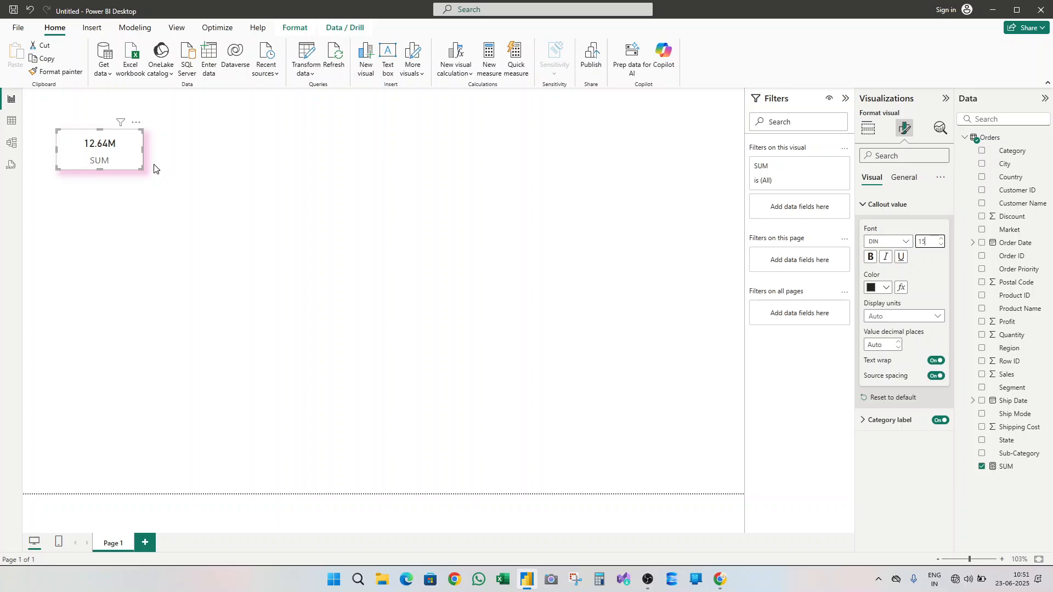
pyautogui.moveTo(139, 168); pyautogui.dragTo(128, 173)
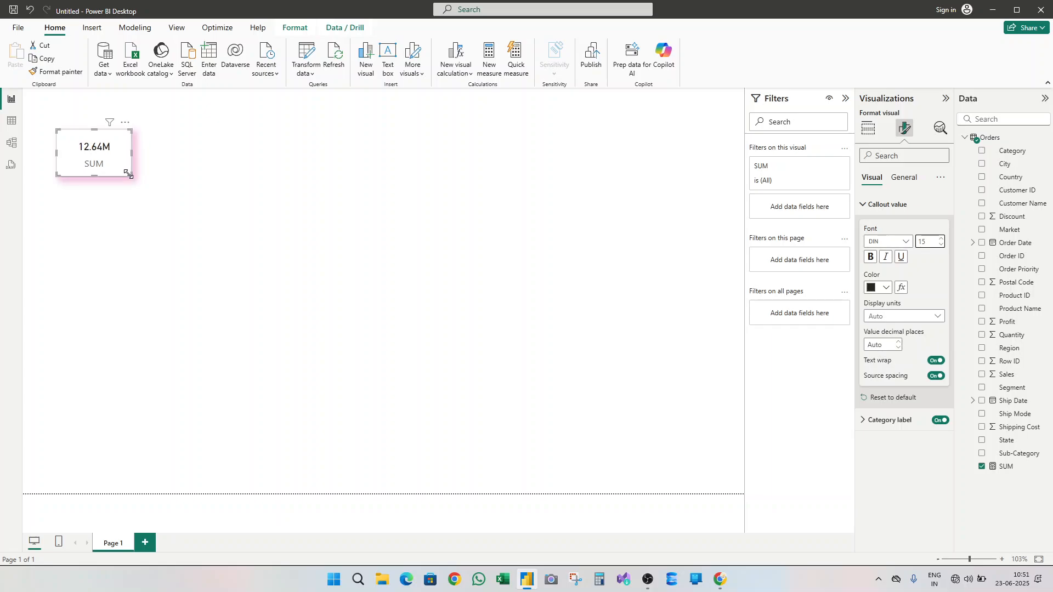
pyautogui.click(216, 247)
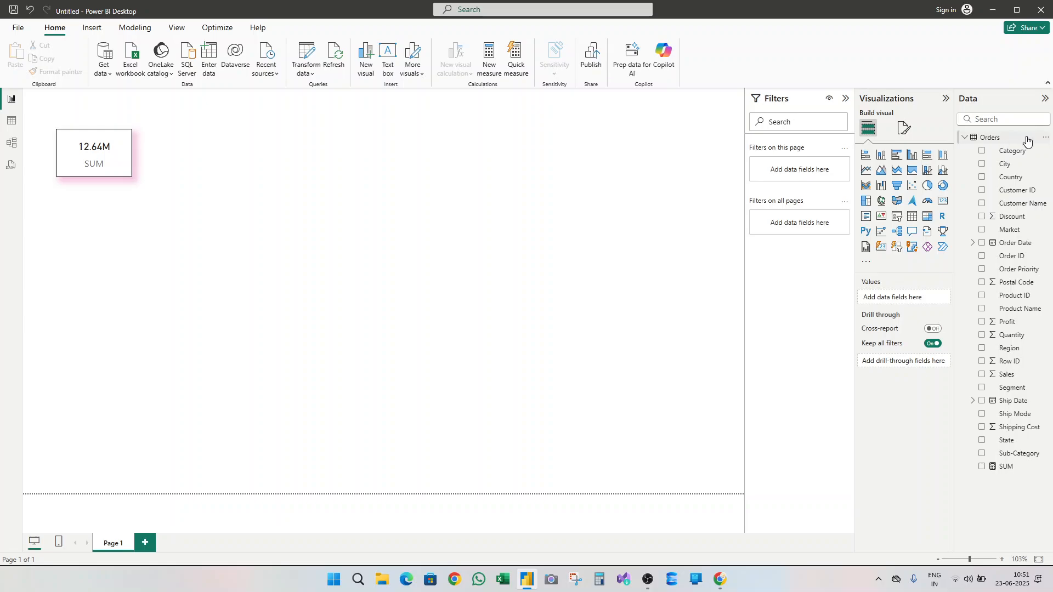
# - Create a new measure in the Orders table with the formula AVERAGE = AVERAGE(Orders[Sales])
pyautogui.click(1046, 142)
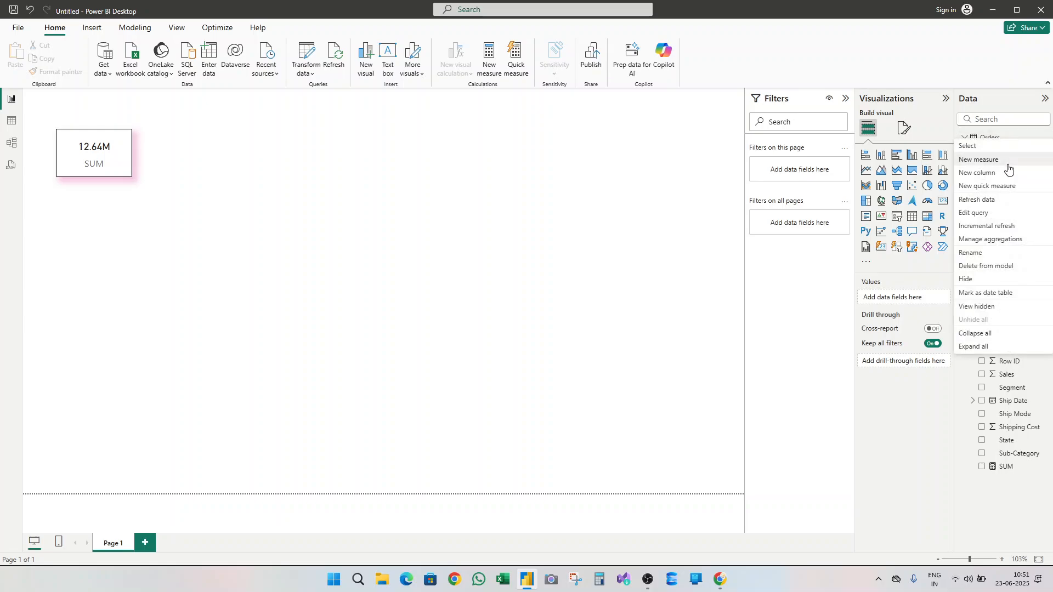
pyautogui.press('Escape')
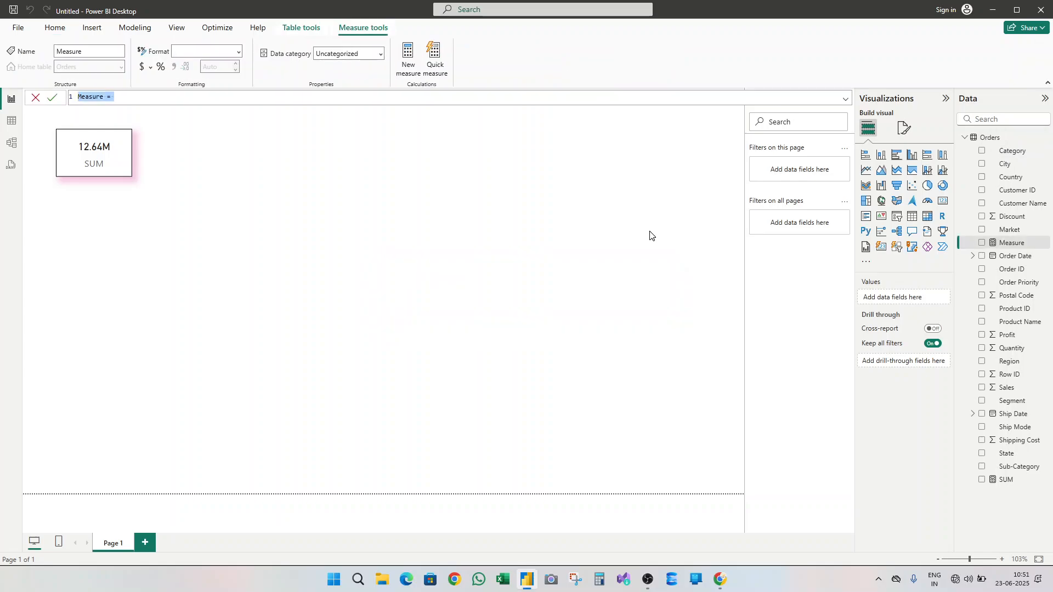
pyautogui.write('AVERAGE =aver')
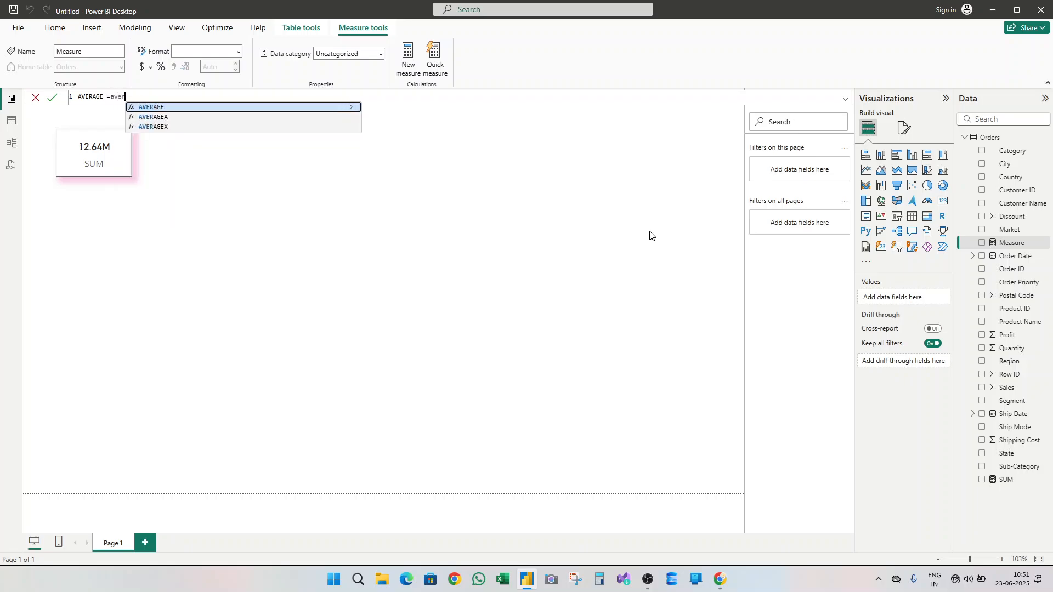
pyautogui.press('Tab')
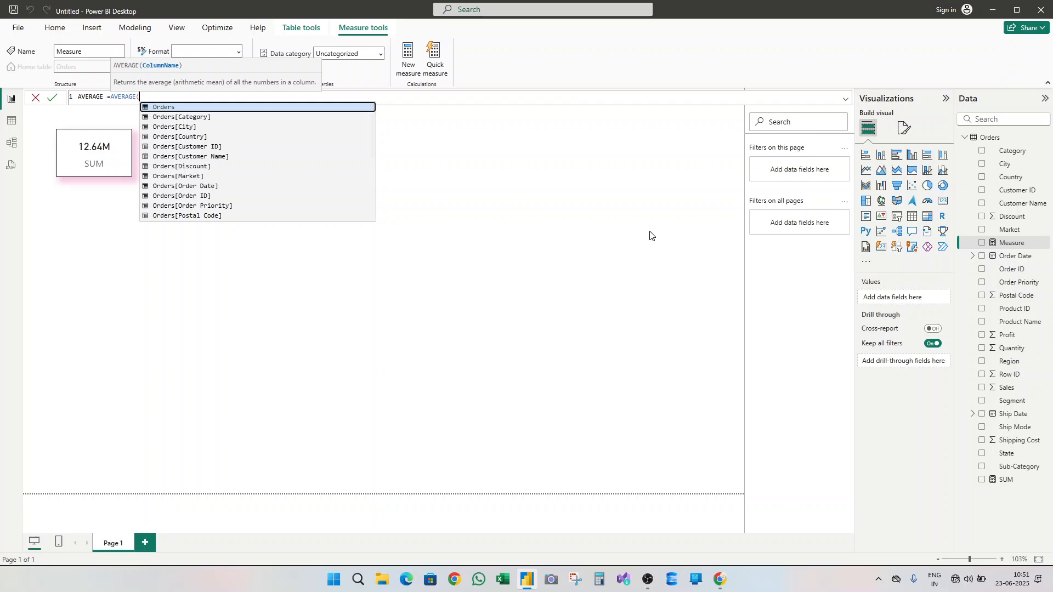
pyautogui.write('sal')
pyautogui.press('Tab')
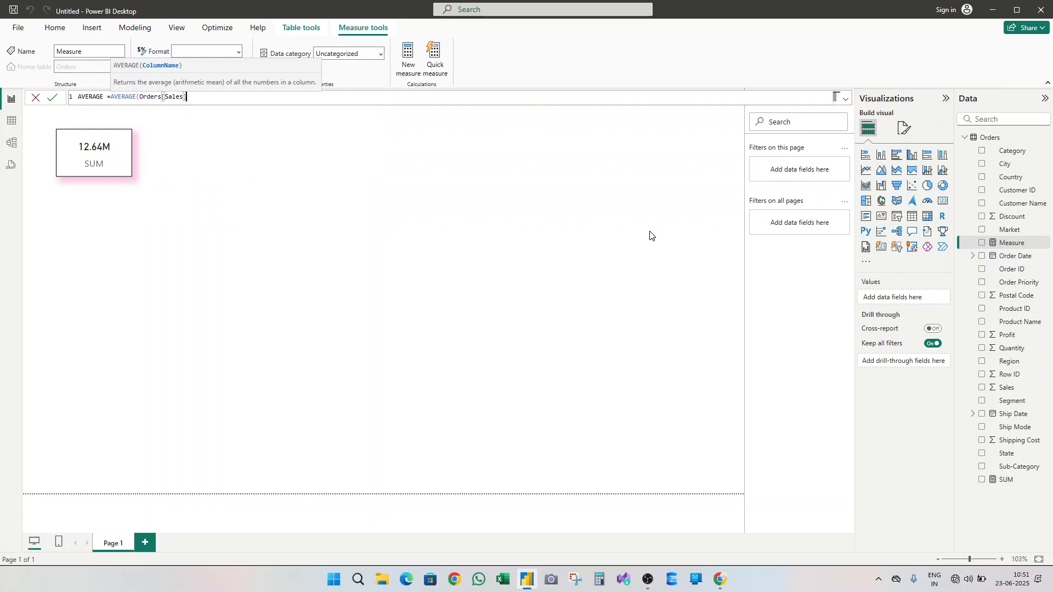
pyautogui.write(')')
pyautogui.press('Return')
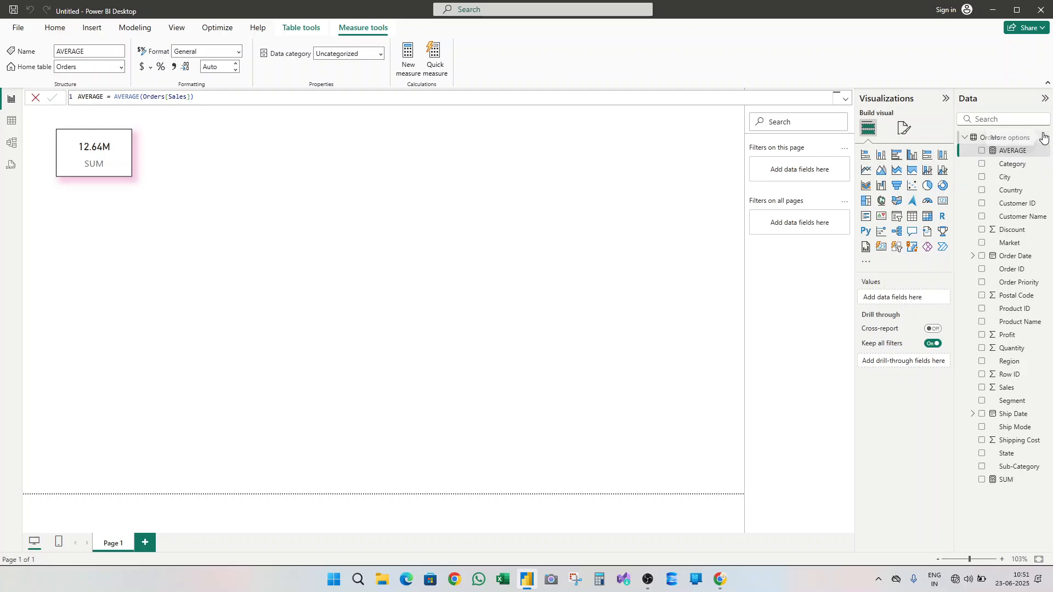
# - Create a new measure in the Orders table with the formula COUNT = COUNT(Orders[Sales])
pyautogui.click(1045, 139)
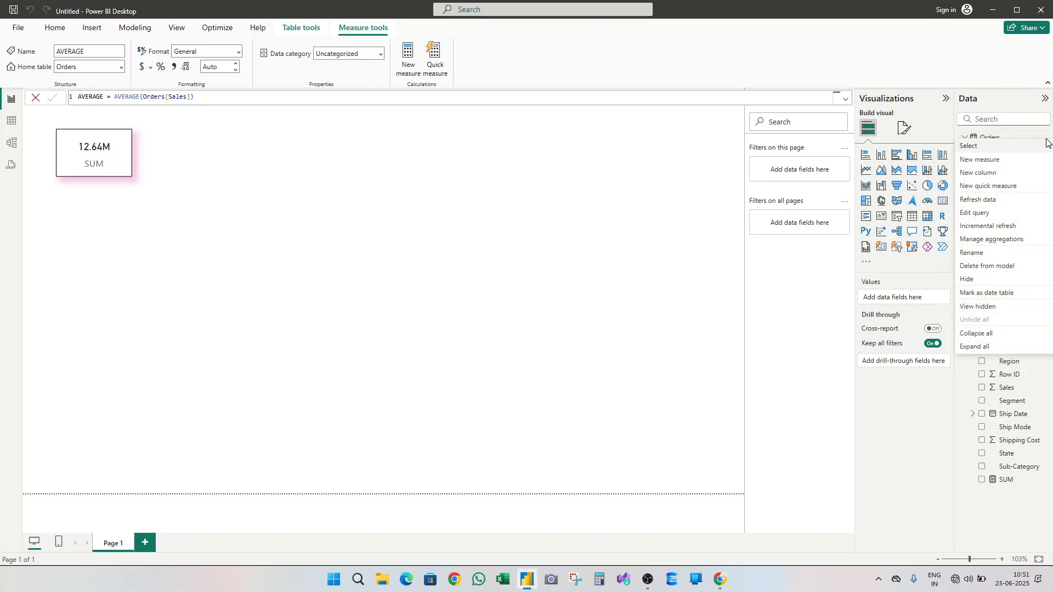
pyautogui.click(1005, 160)
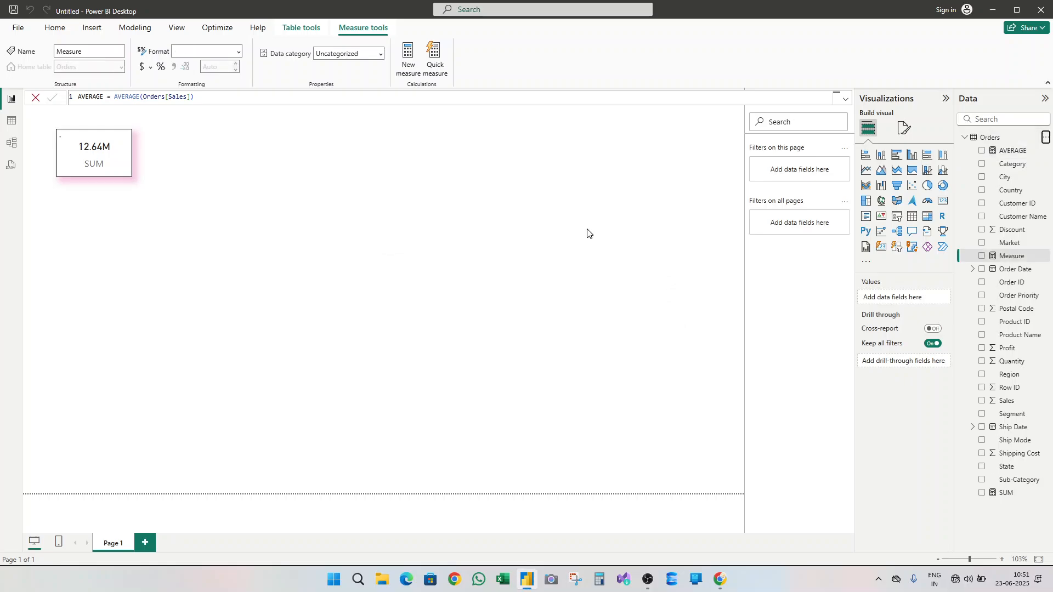
pyautogui.write('COU')
pyautogui.write('NT =c')
pyautogui.press('BackSpace')
pyautogui.write('cou')
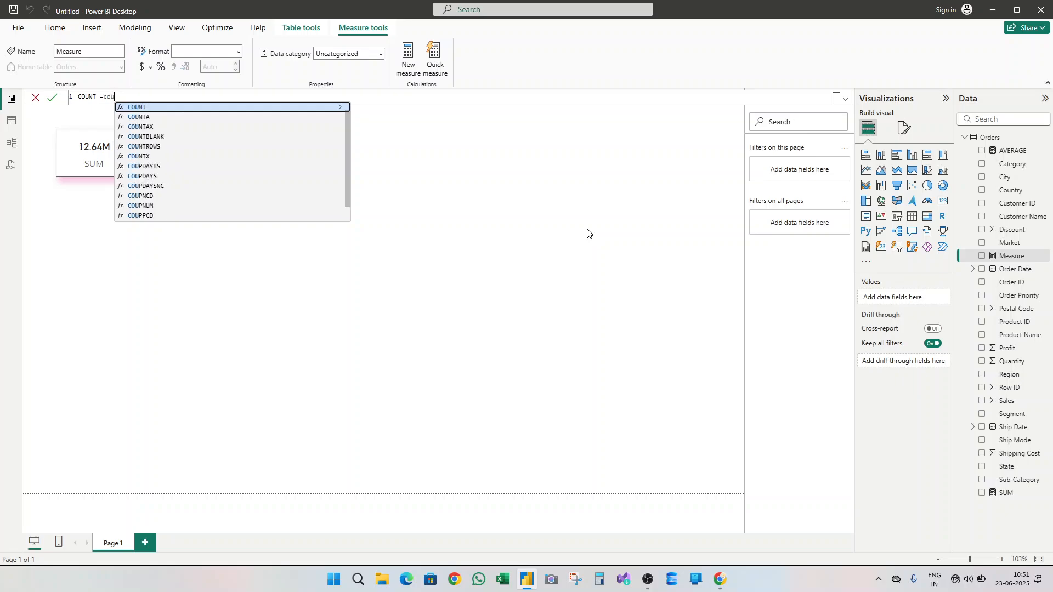
pyautogui.press('Tab')
pyautogui.write('Orders[Sales]')
pyautogui.press('Tab')
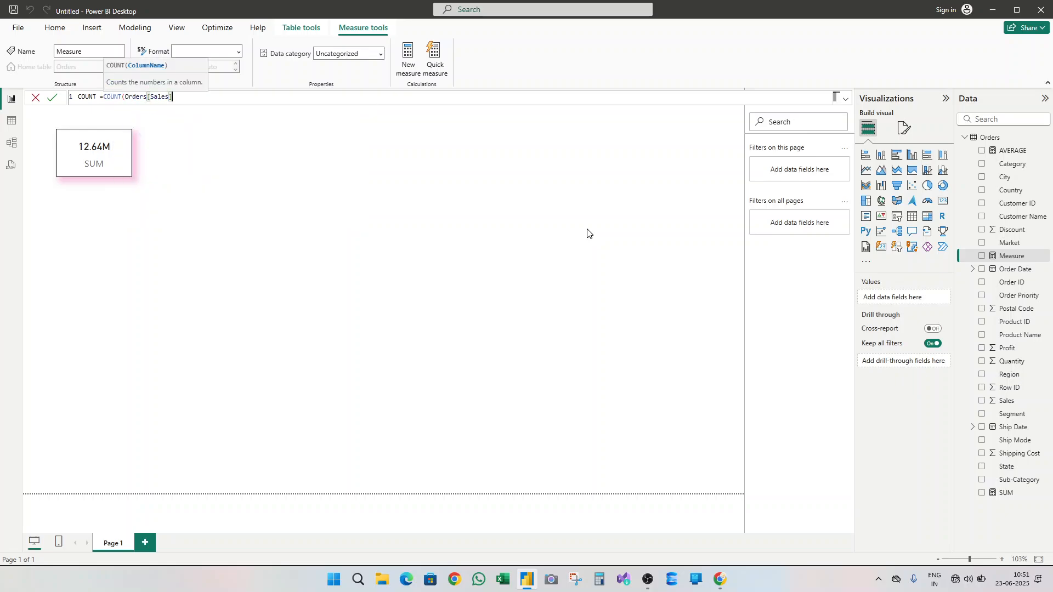
pyautogui.write(')')
pyautogui.press('Return')
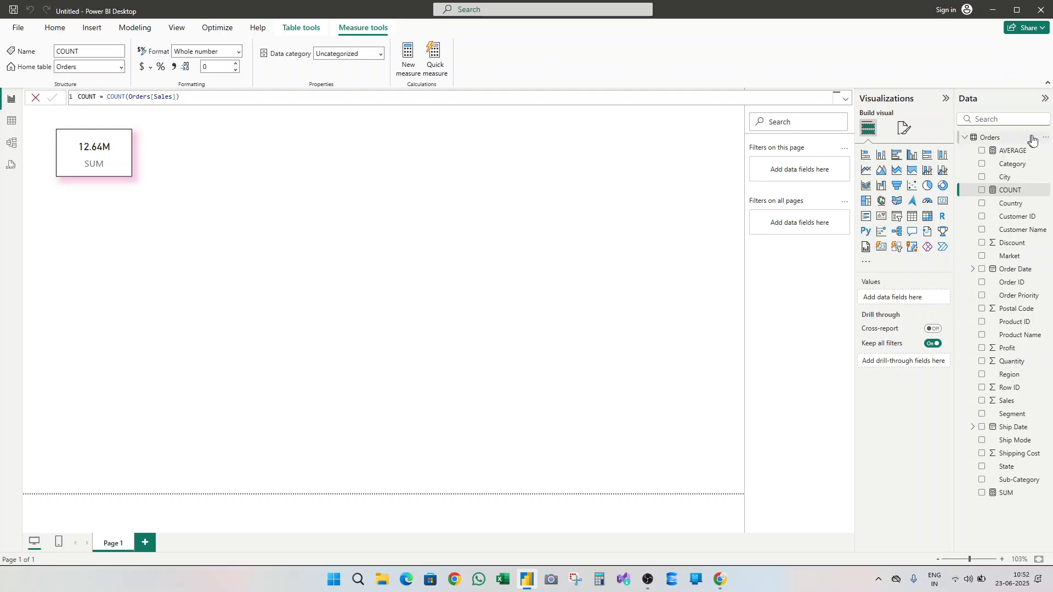
# - Create a new measure in the Orders table with the formula DISTINCT COUNT = DISTINCTCOUNT(Orders[Sales])
pyautogui.click(1046, 138)
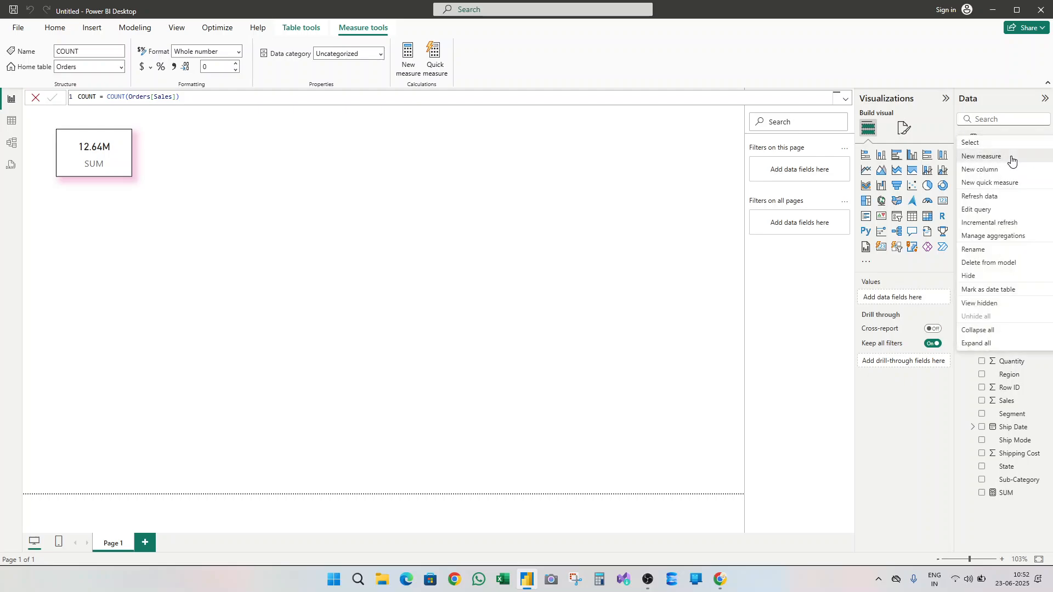
pyautogui.press('Escape')
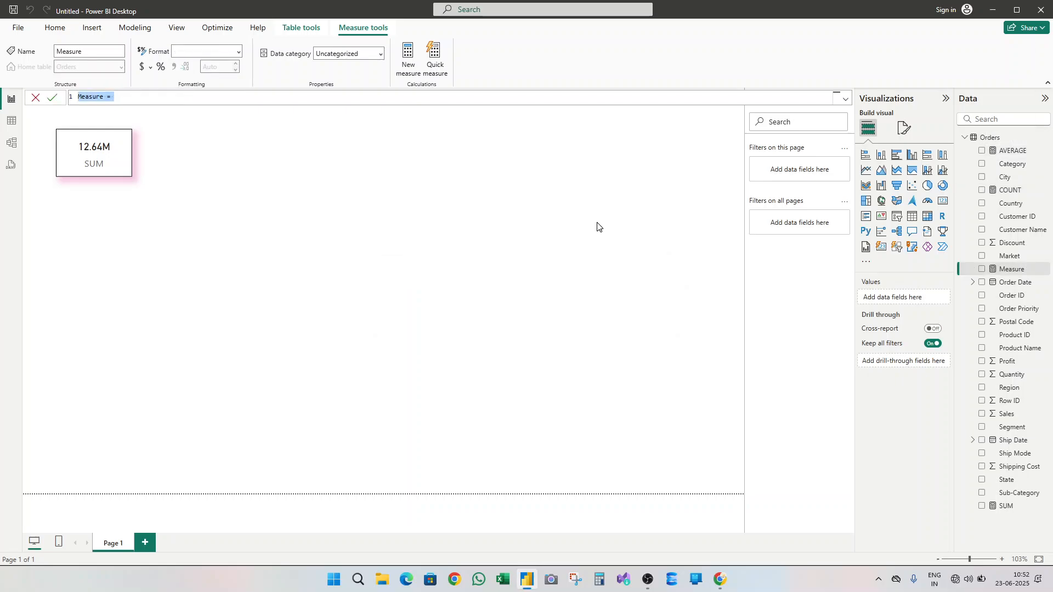
pyautogui.write('DISTINCT COUNT =dis')
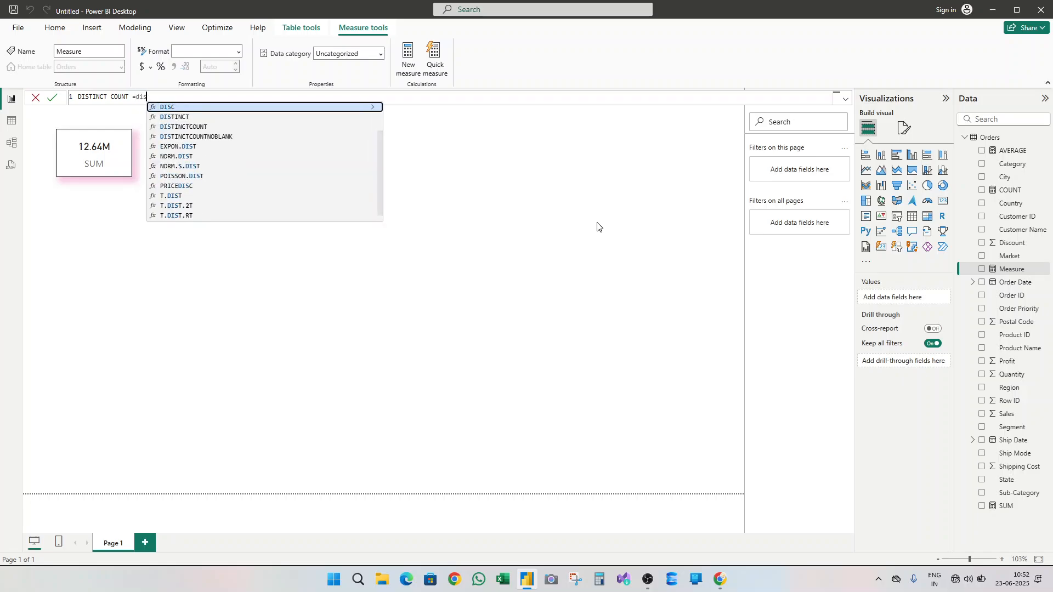
pyautogui.press('Down')
pyautogui.press('Down')
pyautogui.press('Tab')
pyautogui.write('s')
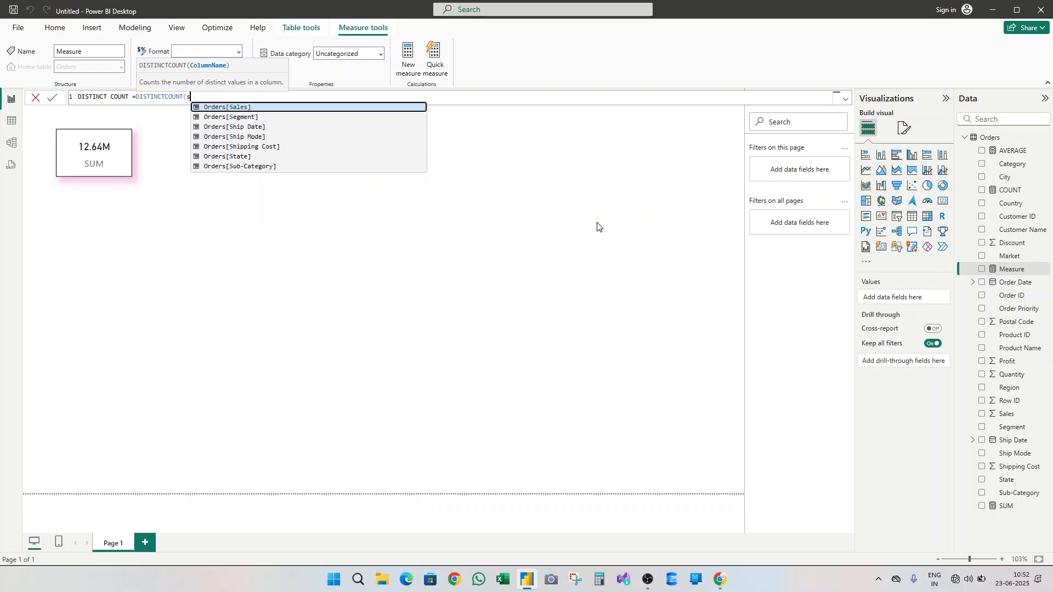
pyautogui.press('Tab')
pyautogui.write(')')
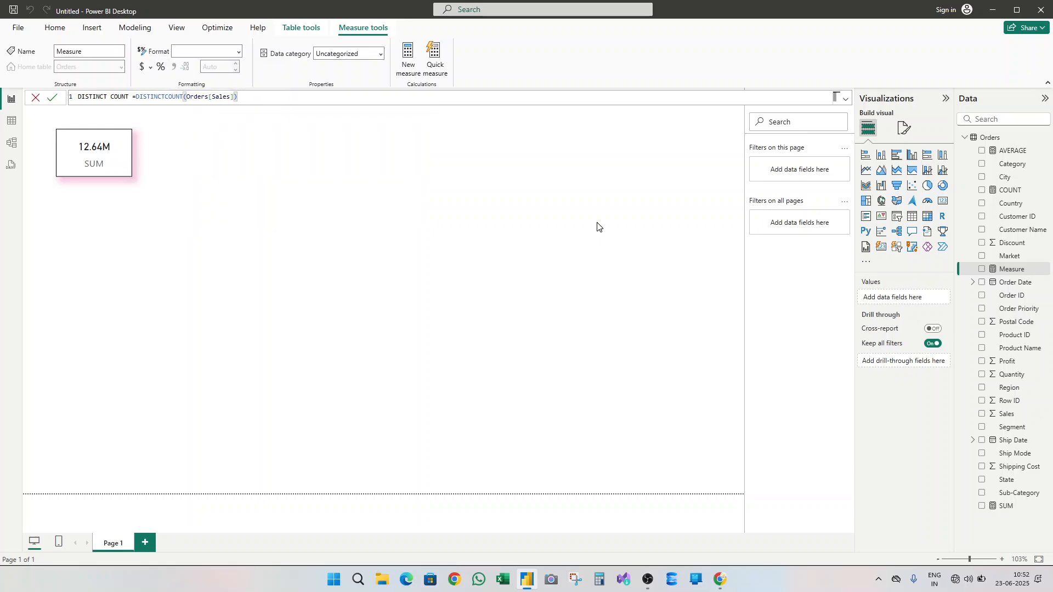
pyautogui.press('Return')
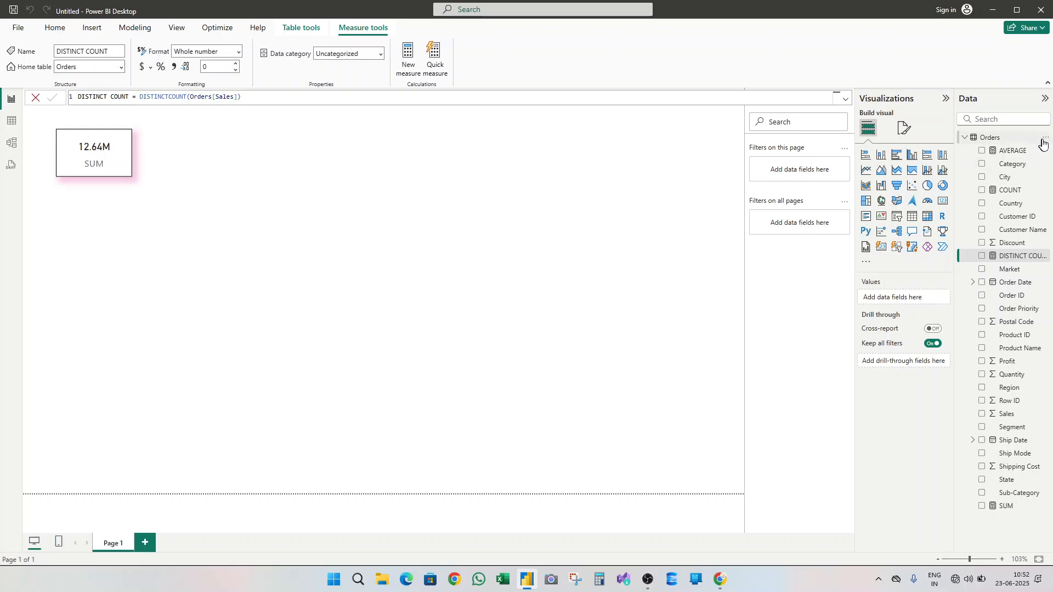
# - Create a new measure in the Orders table with the formula MAX = max(Orders[Sales])
pyautogui.click(1045, 138)
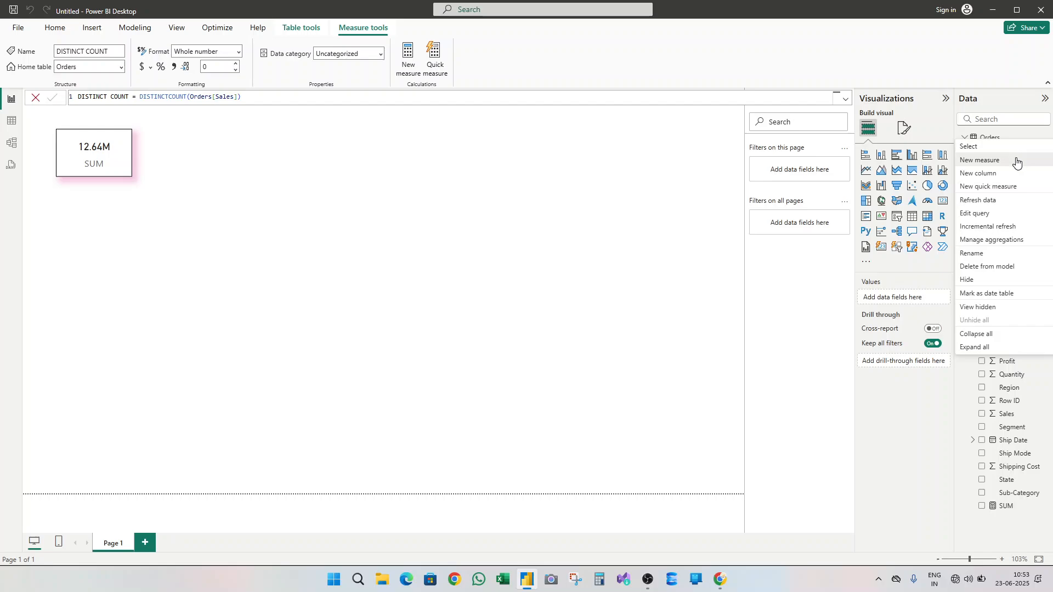
pyautogui.press('Escape')
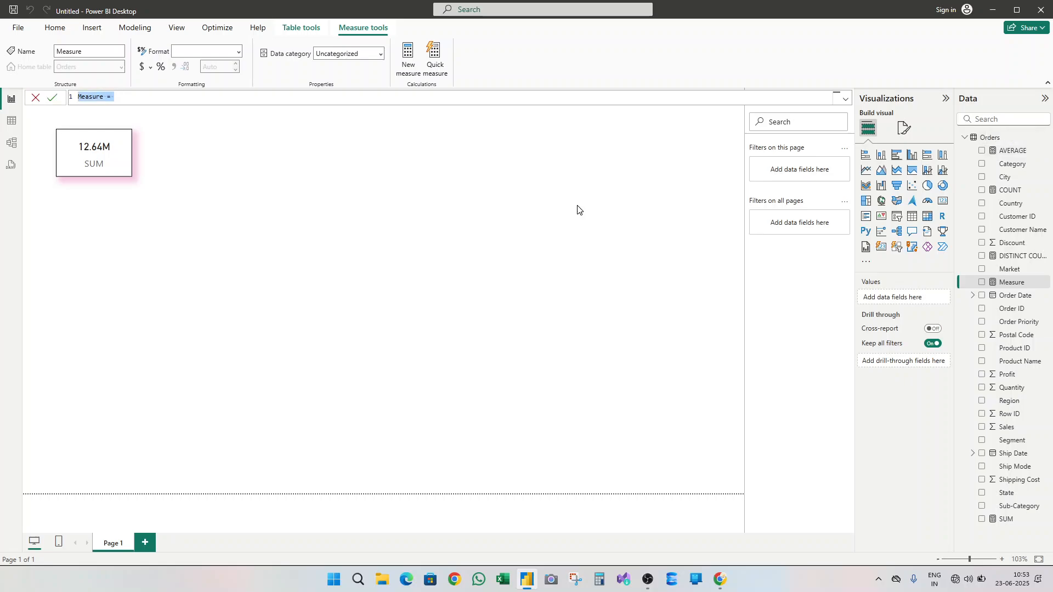
pyautogui.write('MAX =max')
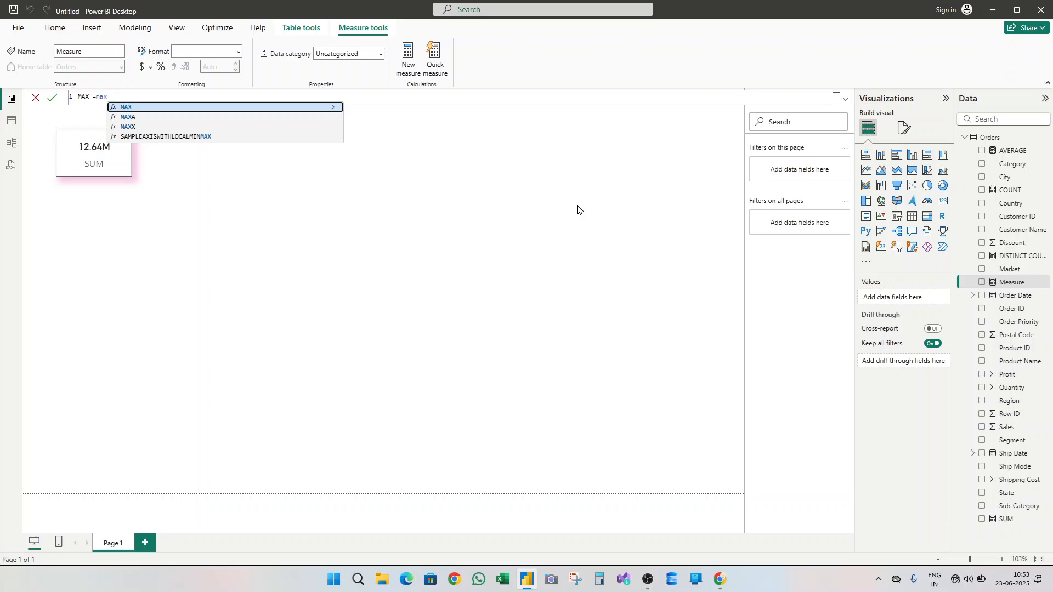
pyautogui.write('(Orders[Sales]')
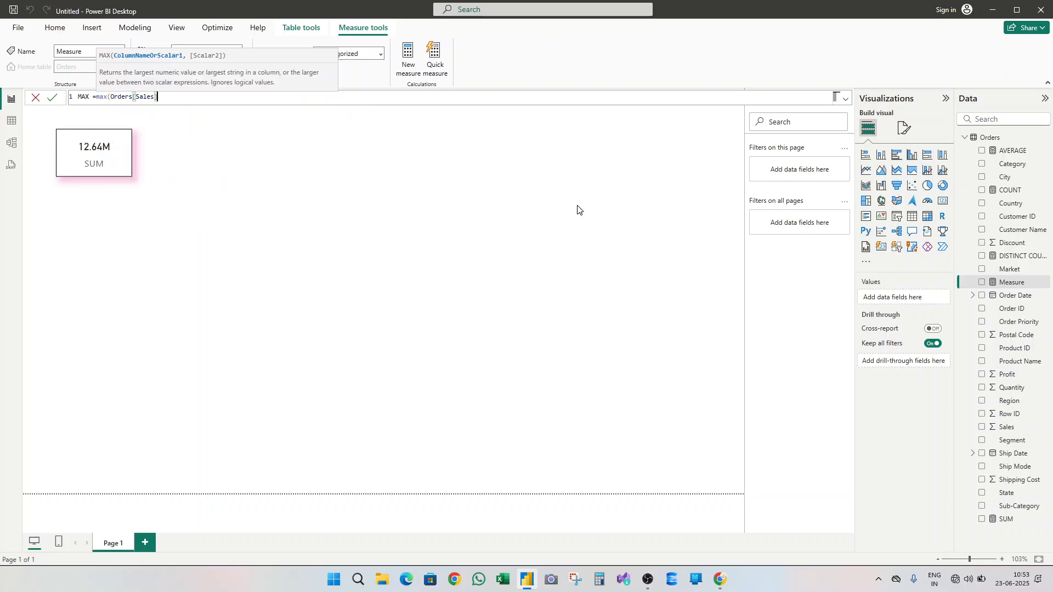
pyautogui.write(')')
pyautogui.press('Return')
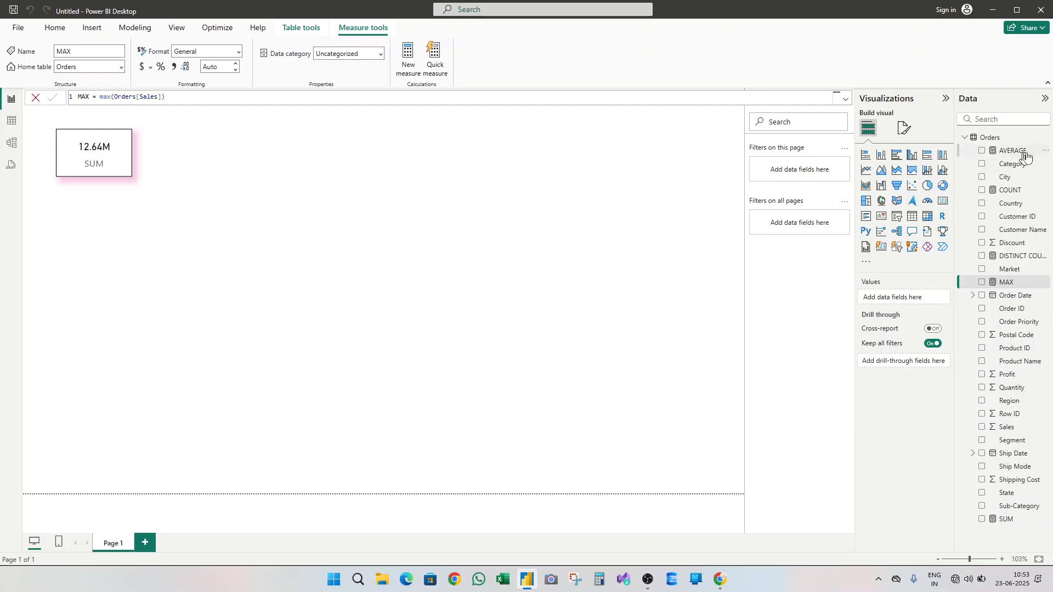
# - Create a new measure in the Orders table with the formula MIN = MIN(Orders[Sales])
pyautogui.click(1046, 139)
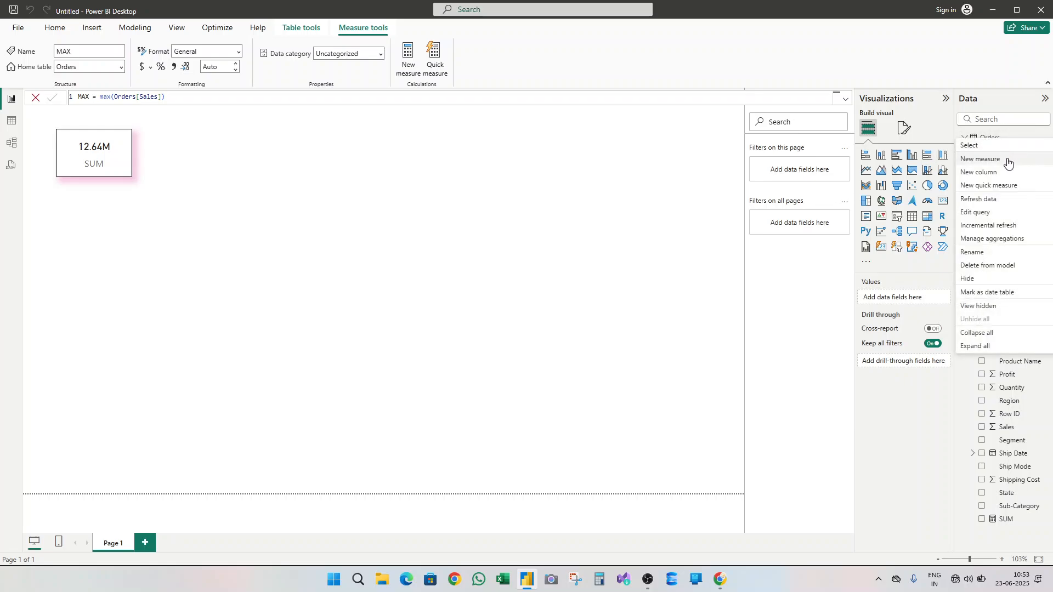
pyautogui.press('Escape')
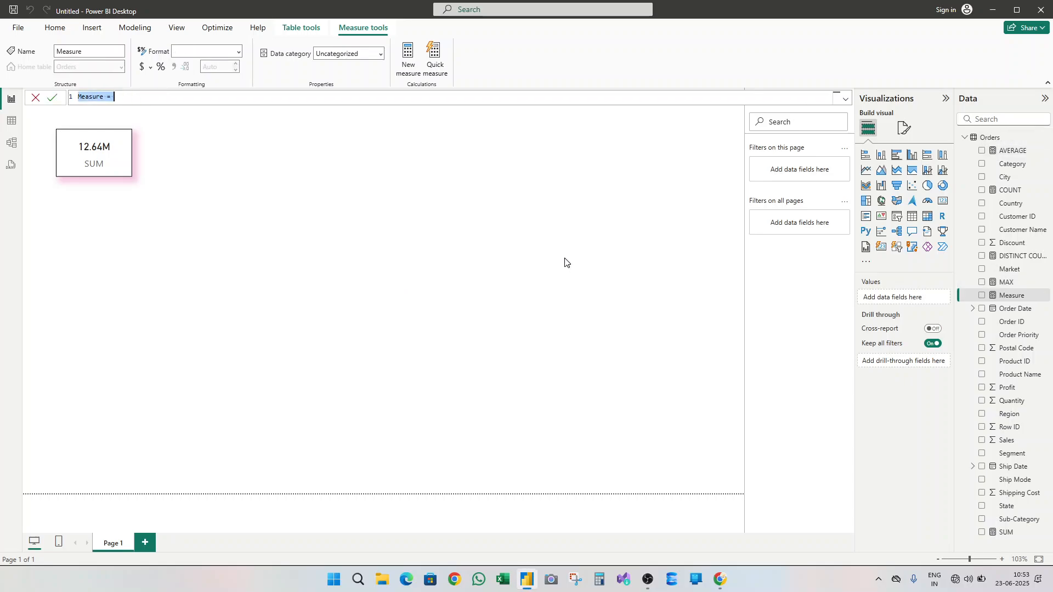
pyautogui.write('MIN =min')
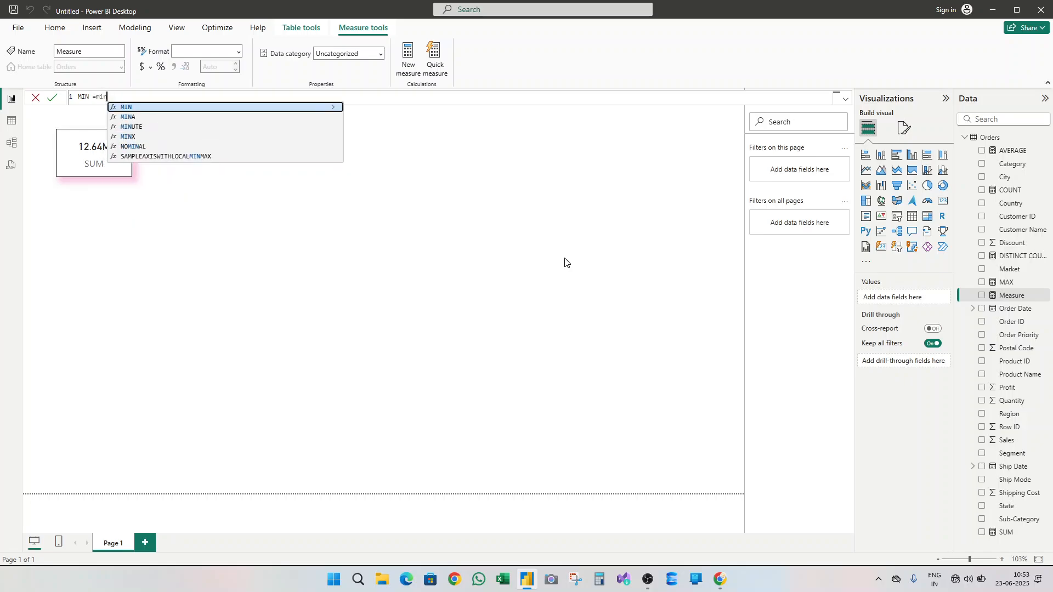
pyautogui.press('Tab')
pyautogui.write('sal')
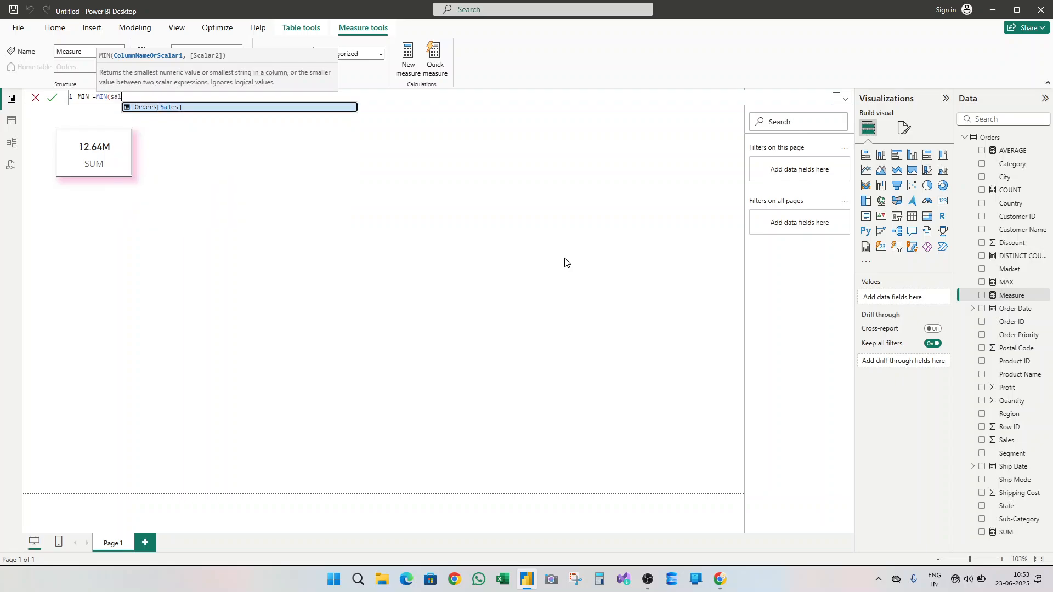
pyautogui.press('Tab')
pyautogui.write(')')
pyautogui.press('Return')
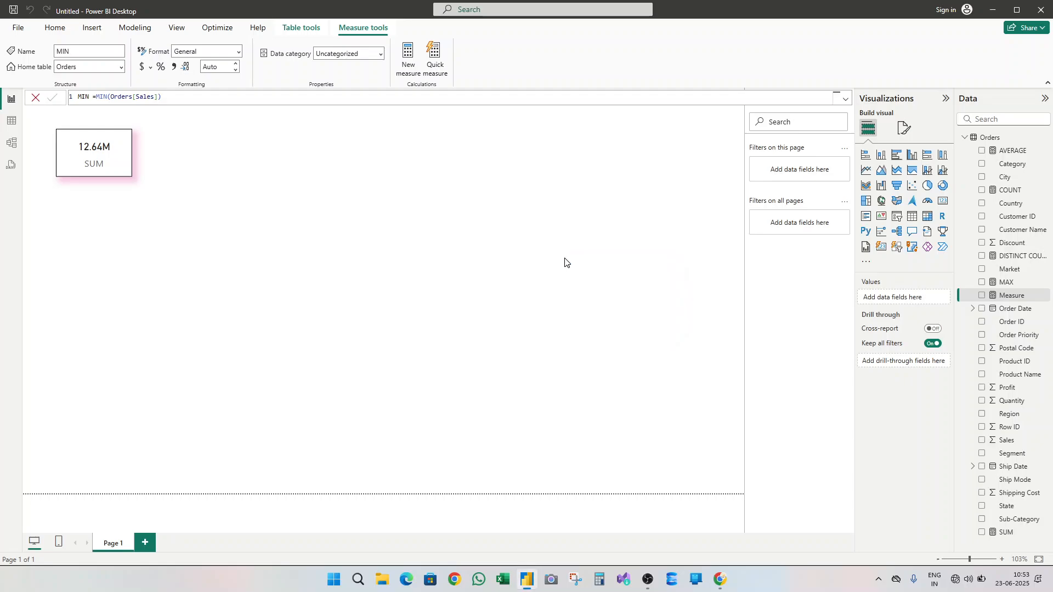
# - Duplicate the SUM card, align the copy directly to its right, and replace its field with the AVERAGE measure
pyautogui.click(99, 171)
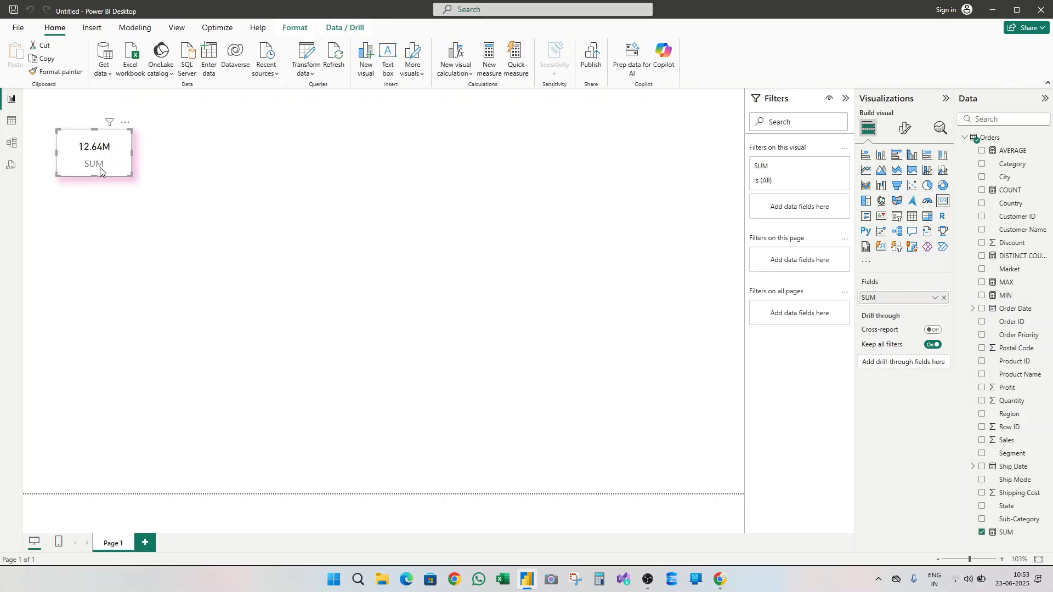
pyautogui.hotkey('ctrl', 'c')
pyautogui.hotkey('ctrl', 'v')
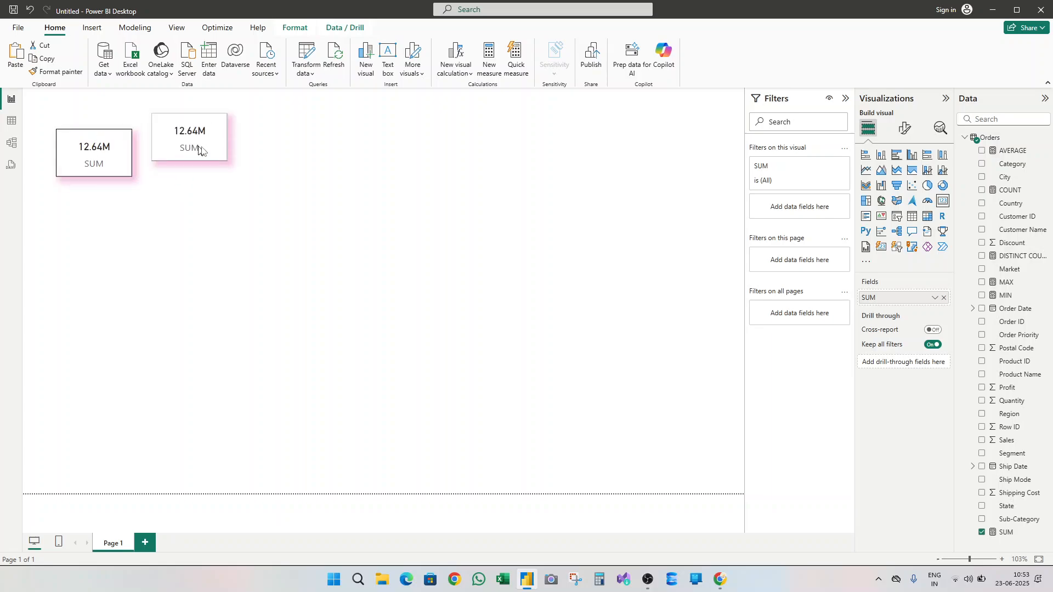
pyautogui.moveTo(200, 148); pyautogui.dragTo(180, 165)
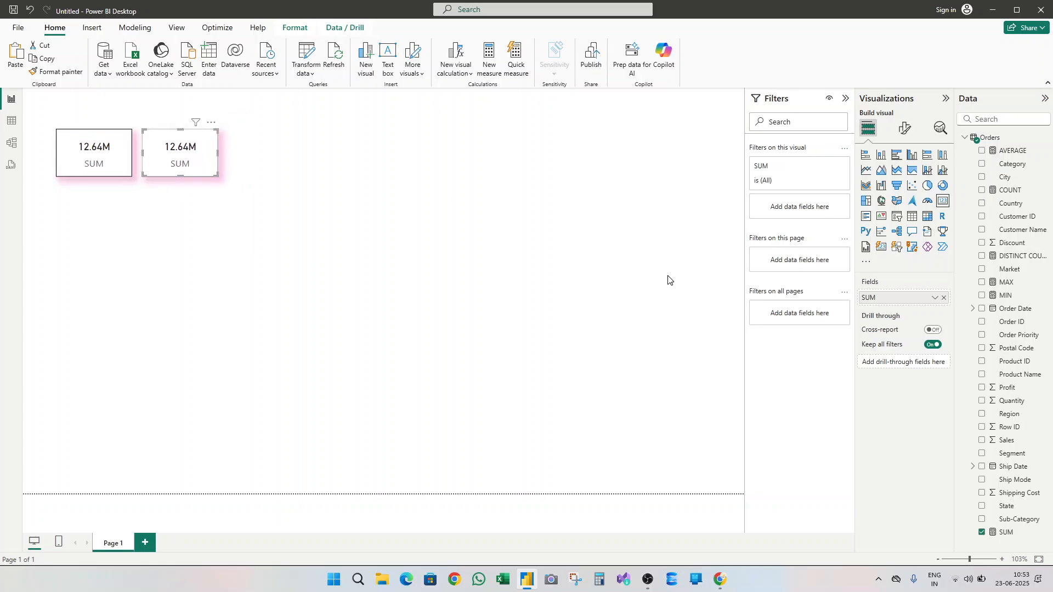
pyautogui.click(943, 300)
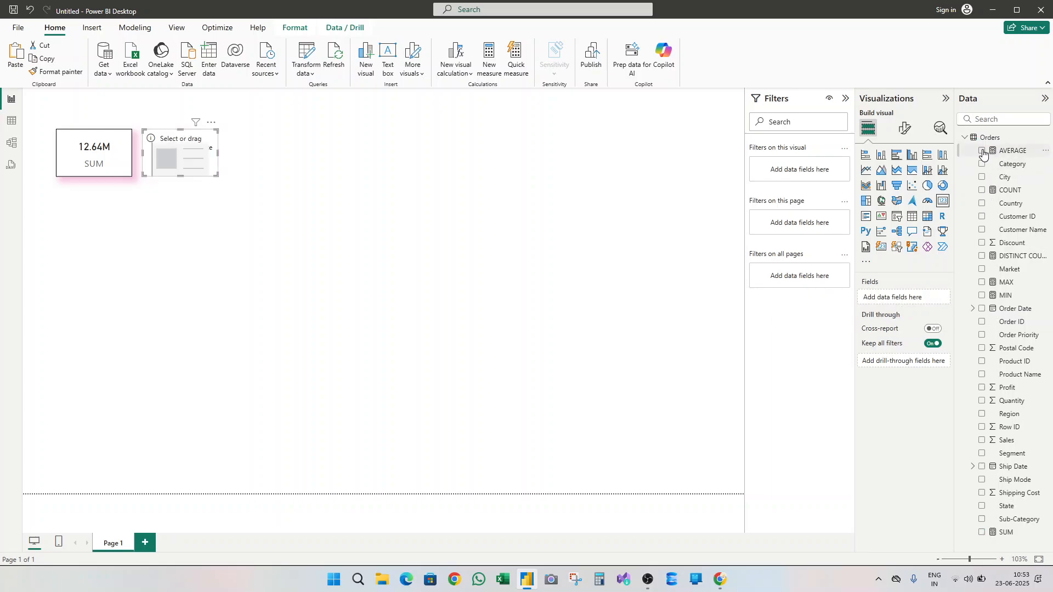
pyautogui.click(982, 152)
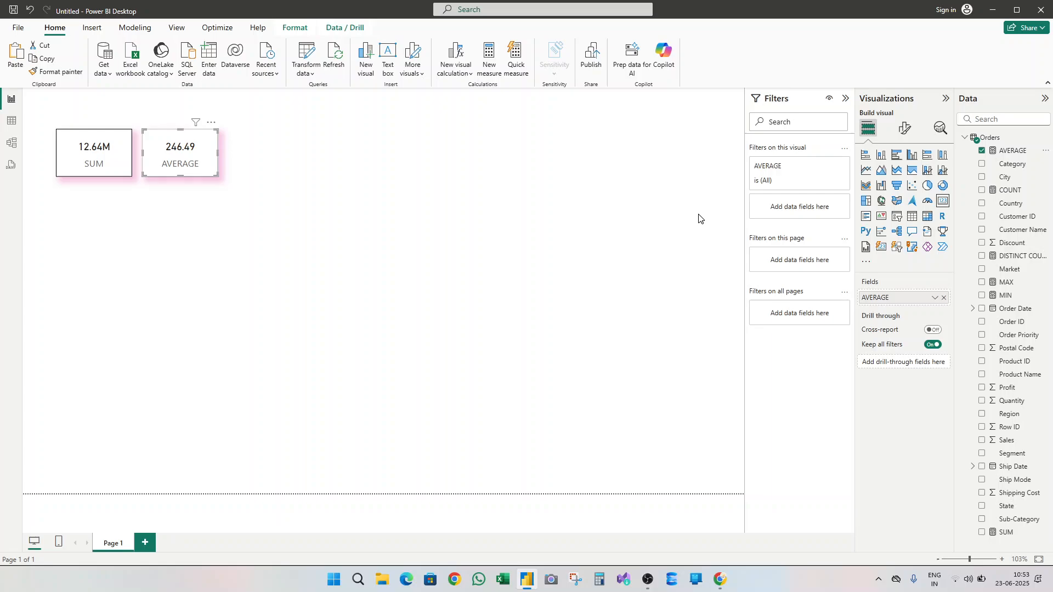
# - Paste another copy of the SUM card to the right of the AVERAGE card and replace its field with COUNT
pyautogui.hotkey('ctrl', 'v')
pyautogui.moveTo(110, 154); pyautogui.dragTo(275, 148)
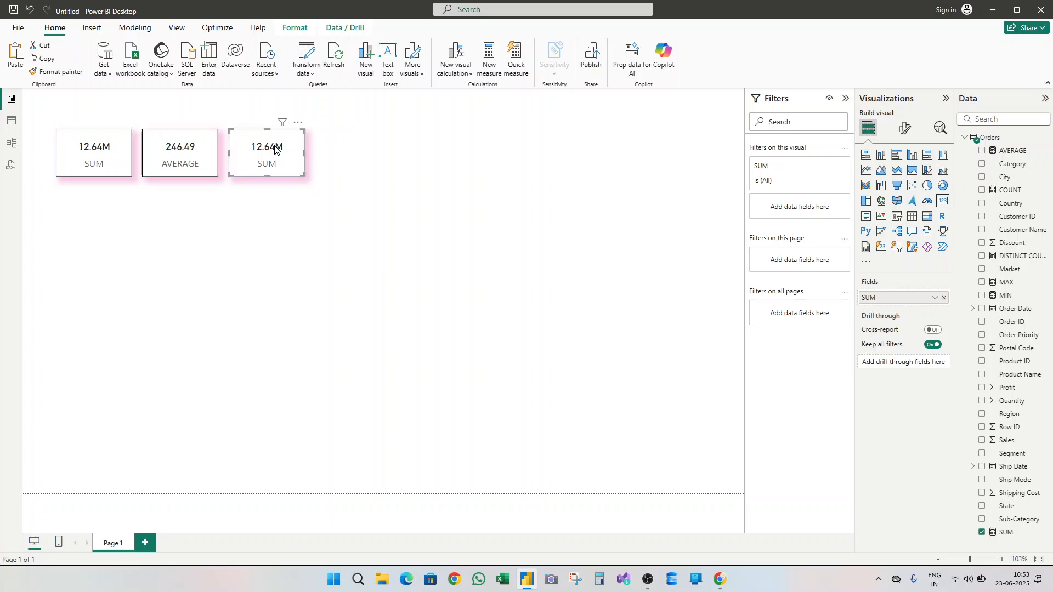
pyautogui.click(944, 298)
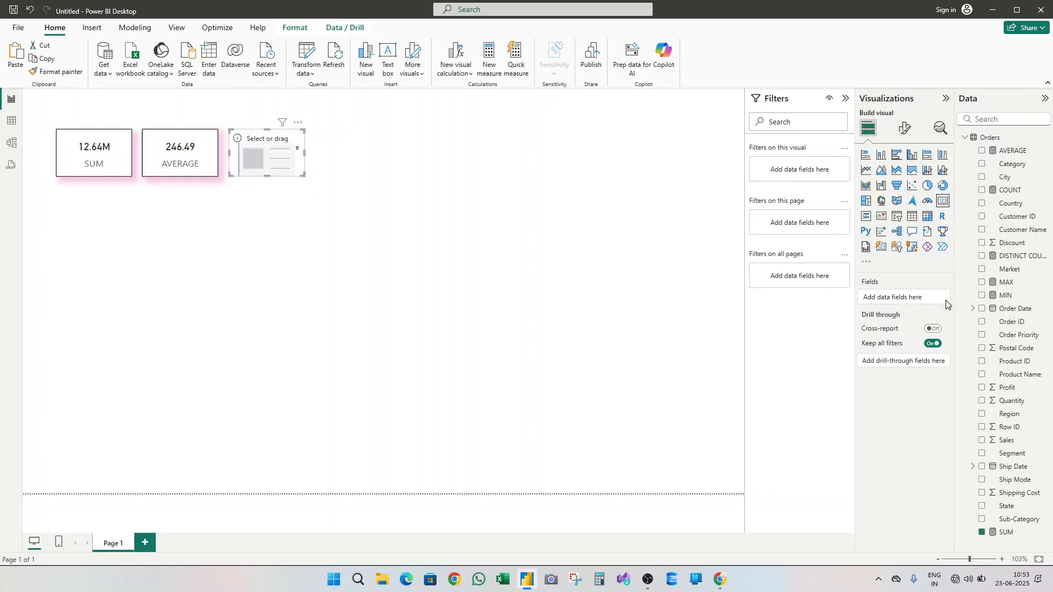
pyautogui.click(982, 190)
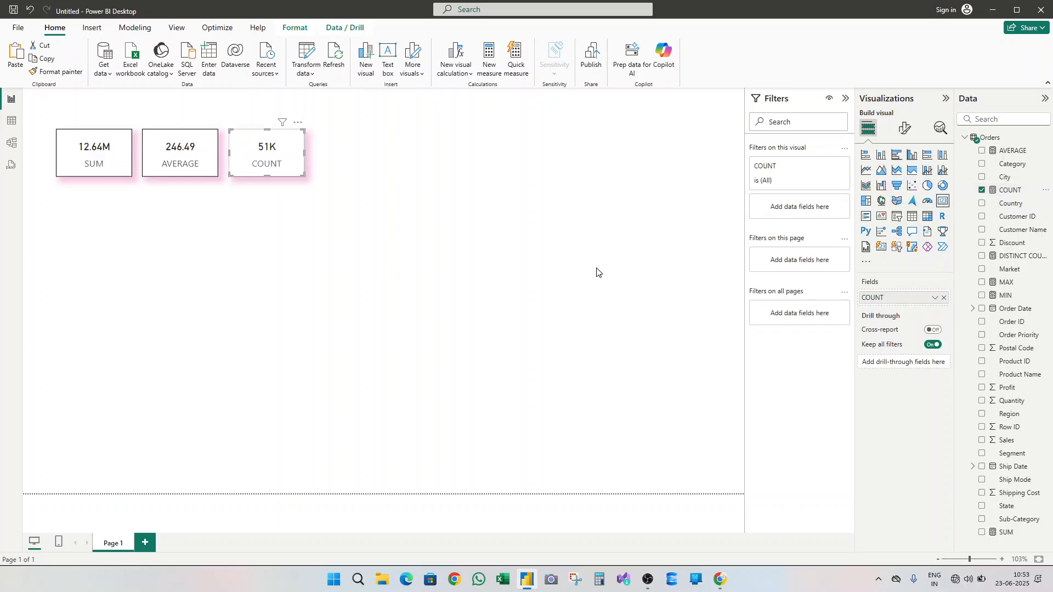
# - Paste another copy of the SUM card to the right of the COUNT card and replace its field with DISTINCT COUNT
pyautogui.hotkey('ctrl', 'v')
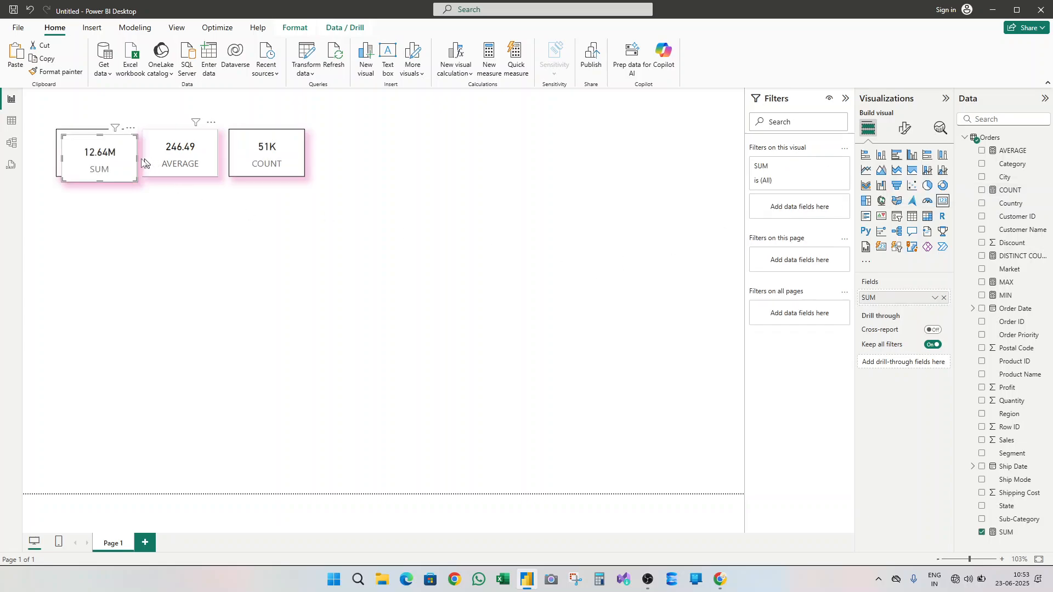
pyautogui.moveTo(111, 165); pyautogui.dragTo(362, 160)
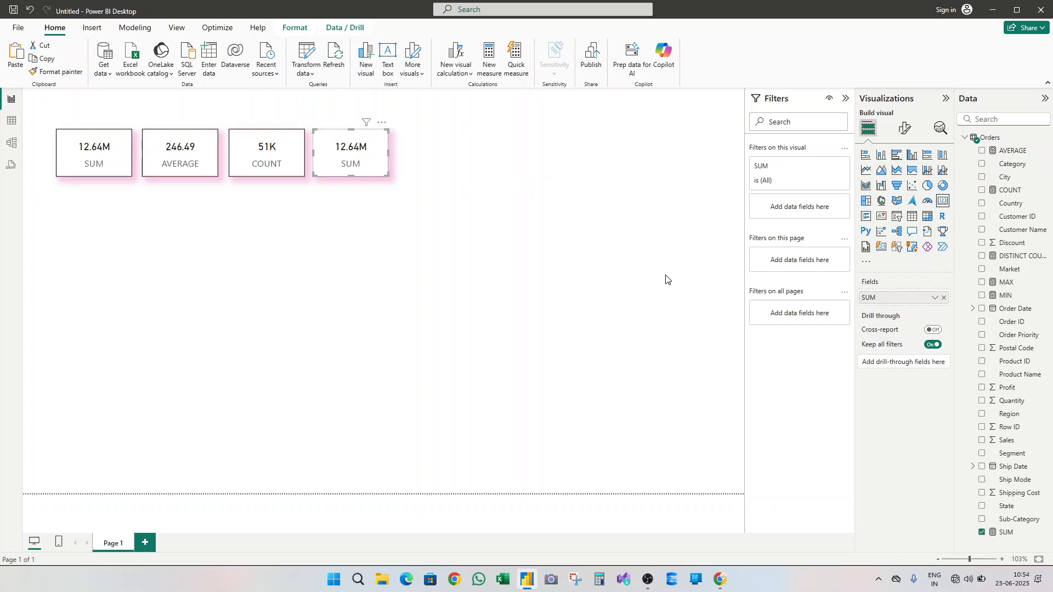
pyautogui.click(943, 300)
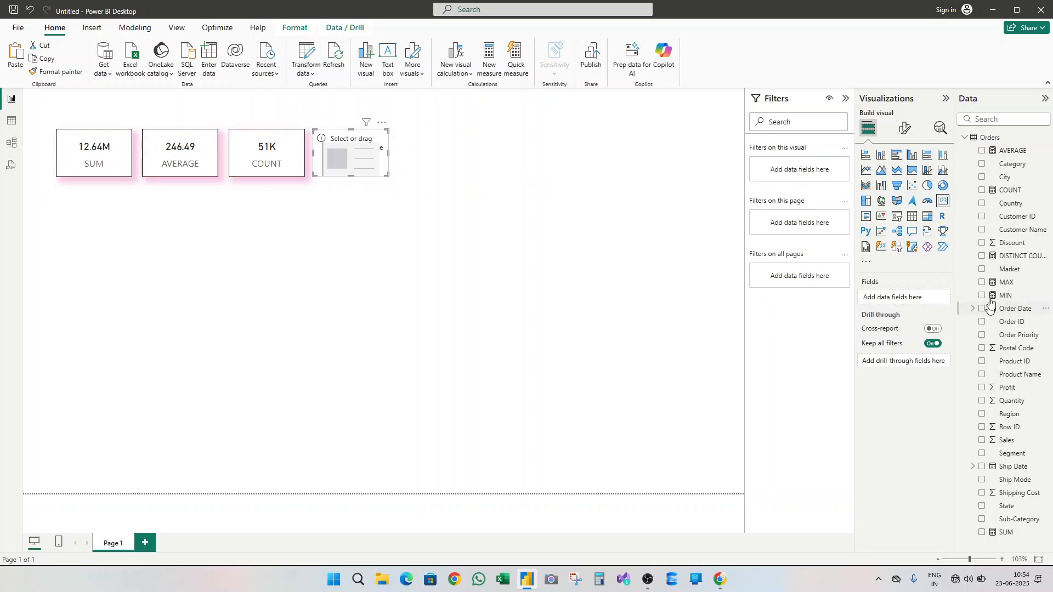
pyautogui.click(982, 257)
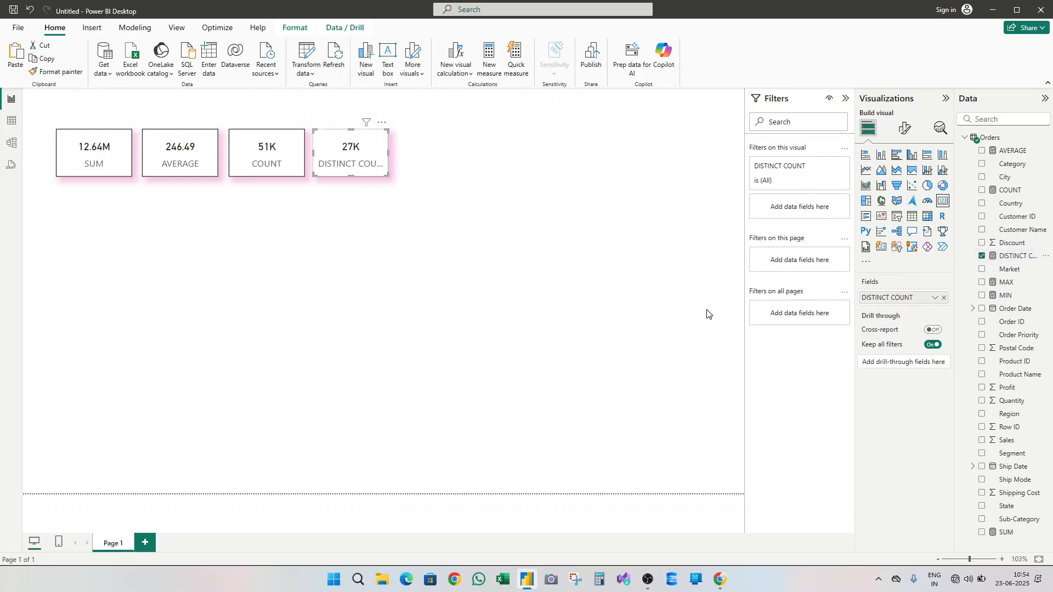
# - Paste another copy of the SUM card to the right of the DISTINCT COUNT card and replace its field with MAX
pyautogui.hotkey('ctrl', 'v')
pyautogui.moveTo(97, 140); pyautogui.dragTo(434, 142)
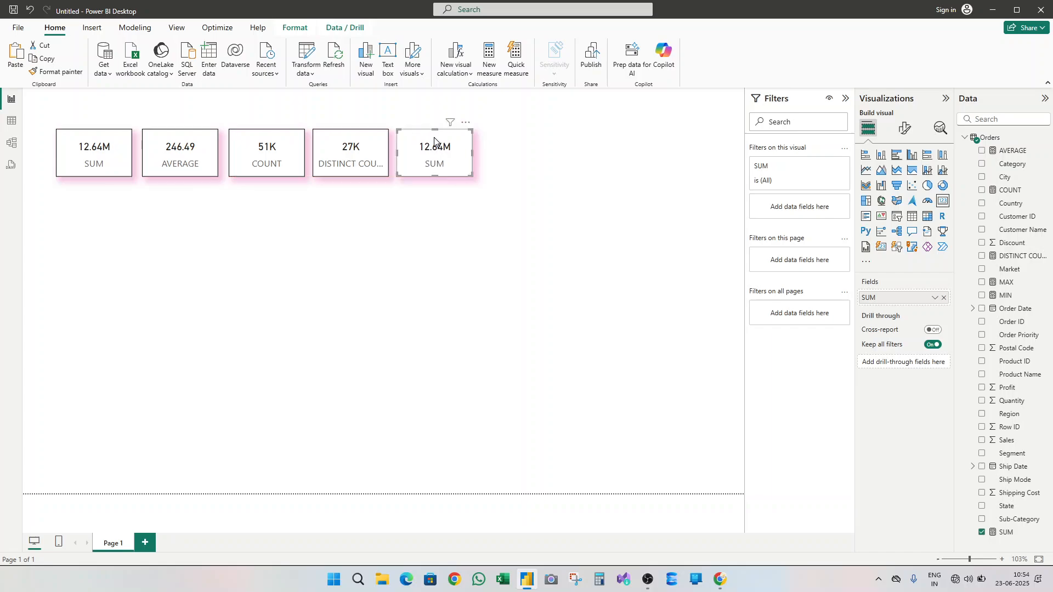
pyautogui.click(944, 298)
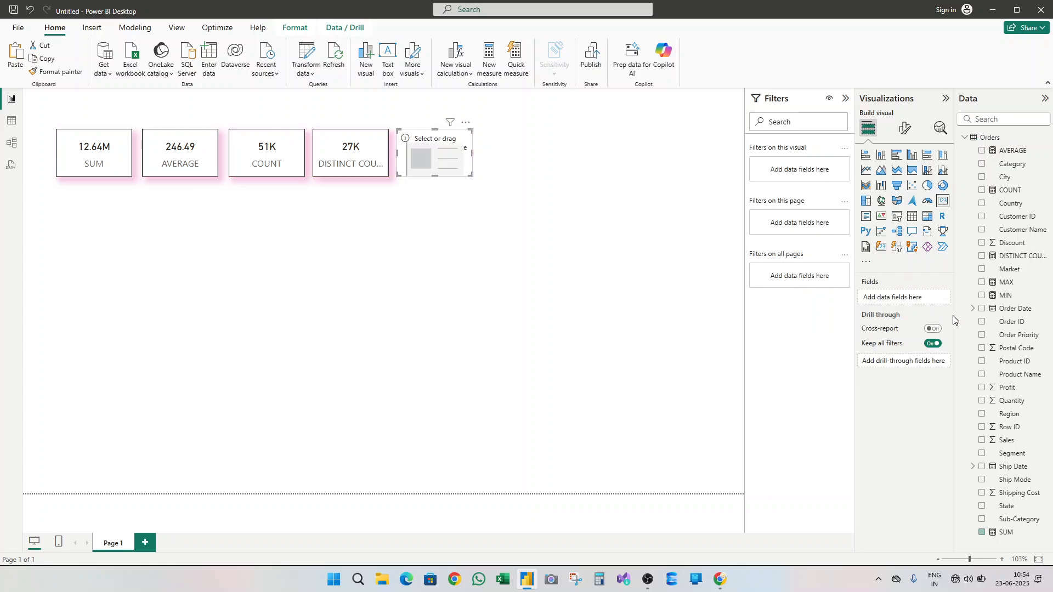
pyautogui.click(981, 283)
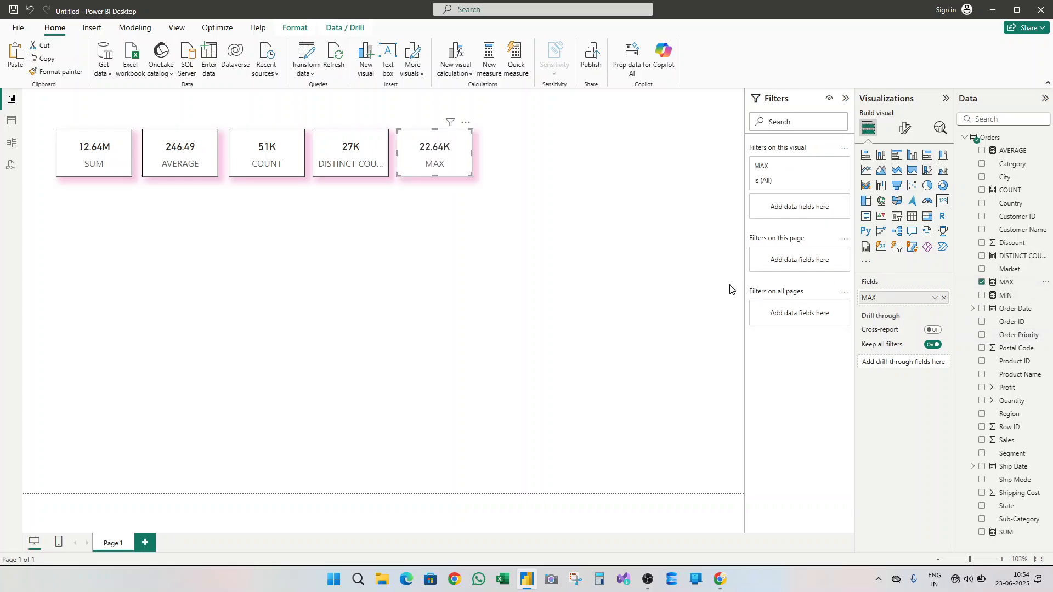
# - Paste another copy of the SUM card to the right of the MAX card and replace its field with MIN
pyautogui.hotkey('ctrl', 'v')
pyautogui.moveTo(98, 164); pyautogui.dragTo(504, 163)
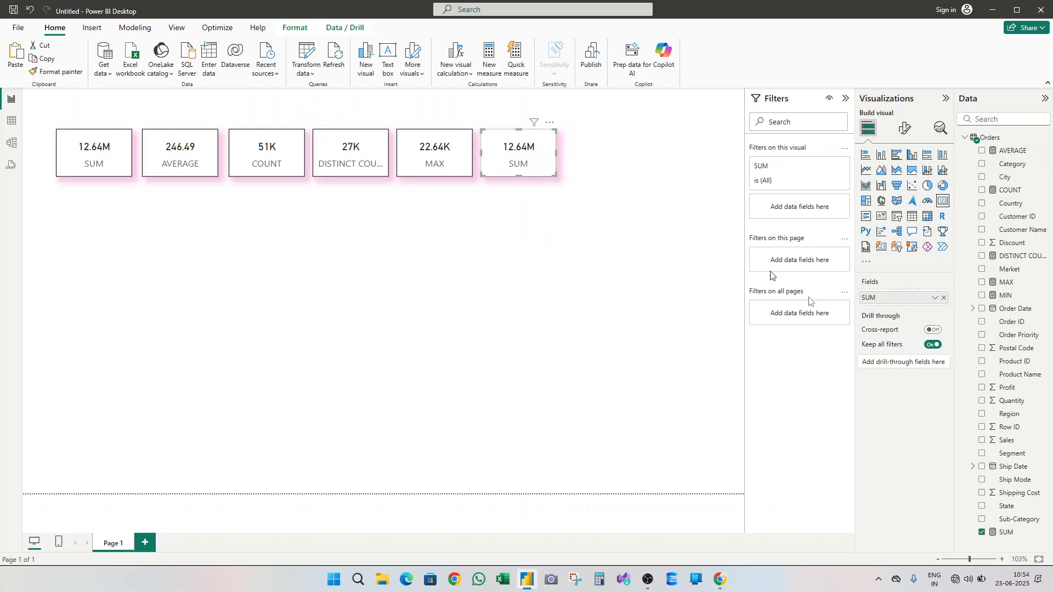
pyautogui.click(944, 298)
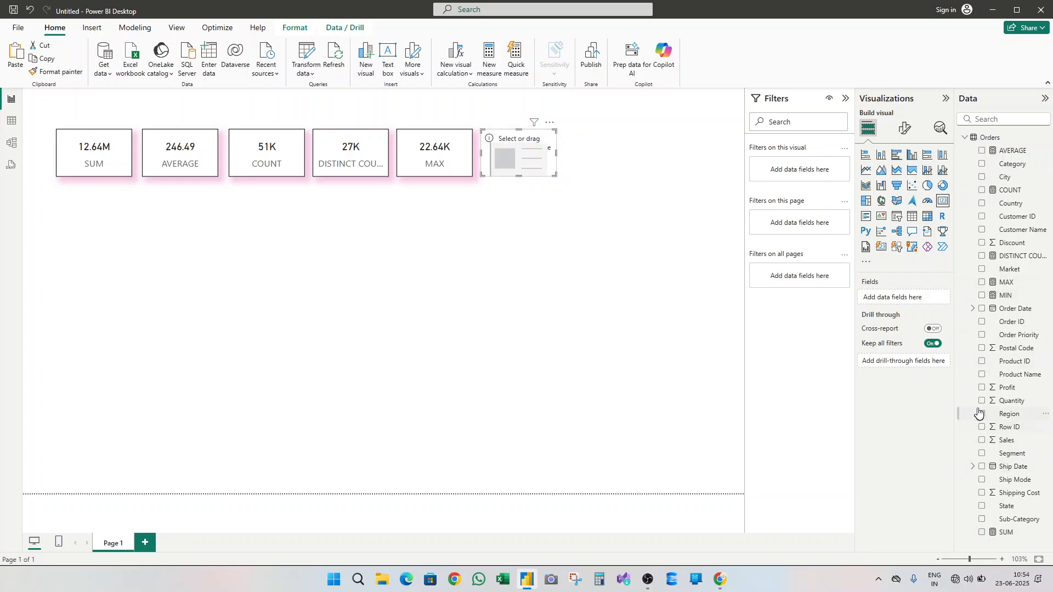
pyautogui.click(982, 296)
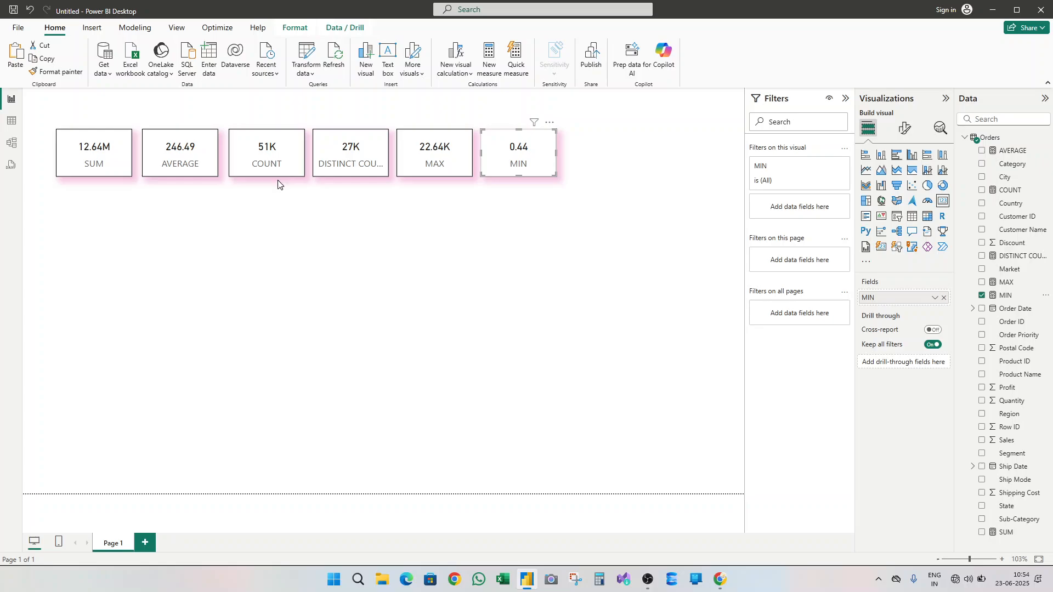
# - Set the display units of the COUNT card's callout value to None
pyautogui.click(291, 174)
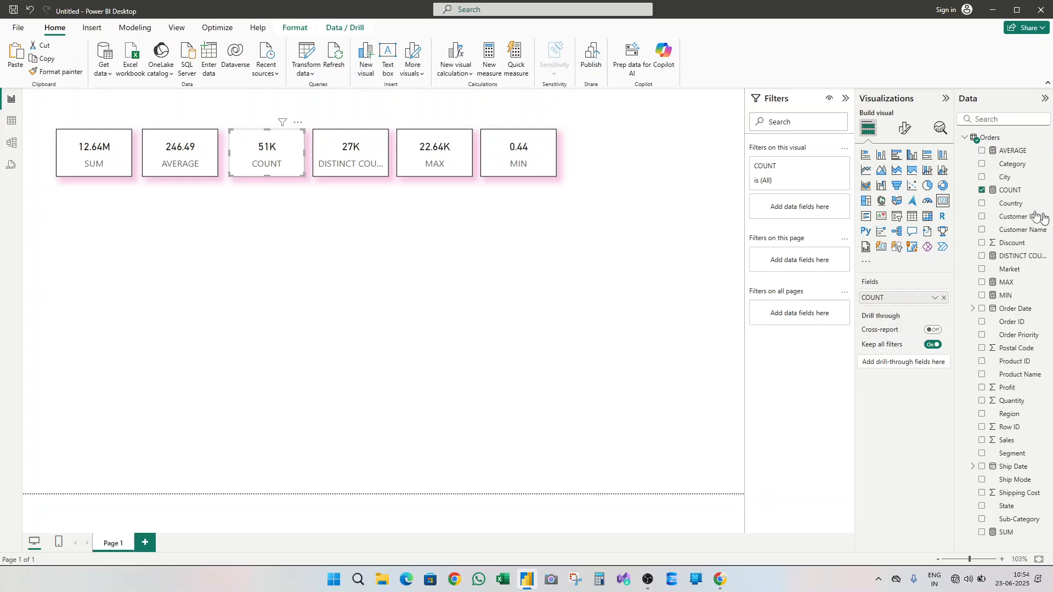
pyautogui.click(903, 129)
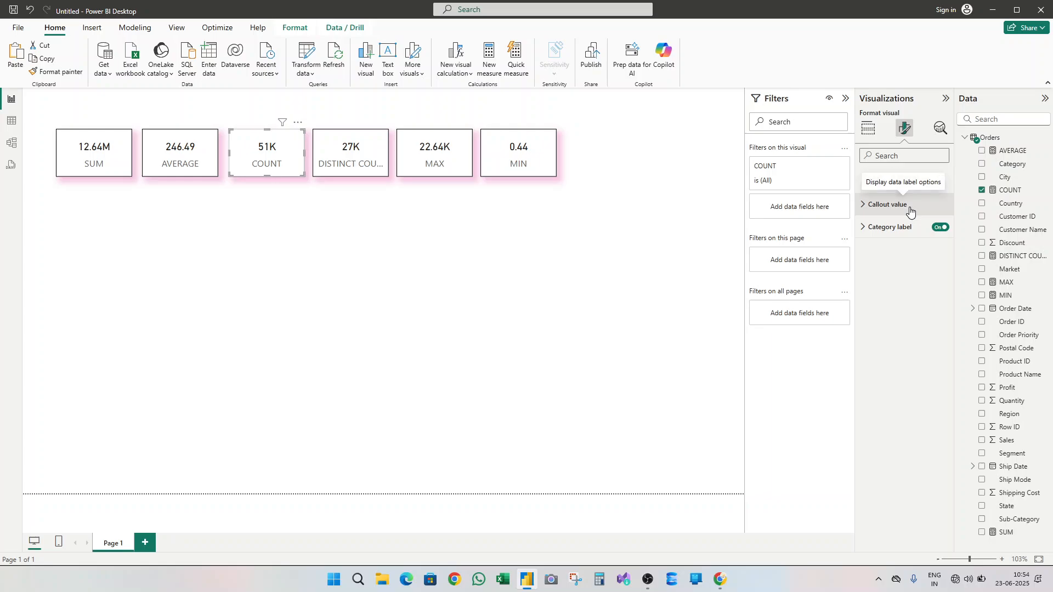
pyautogui.click(885, 207)
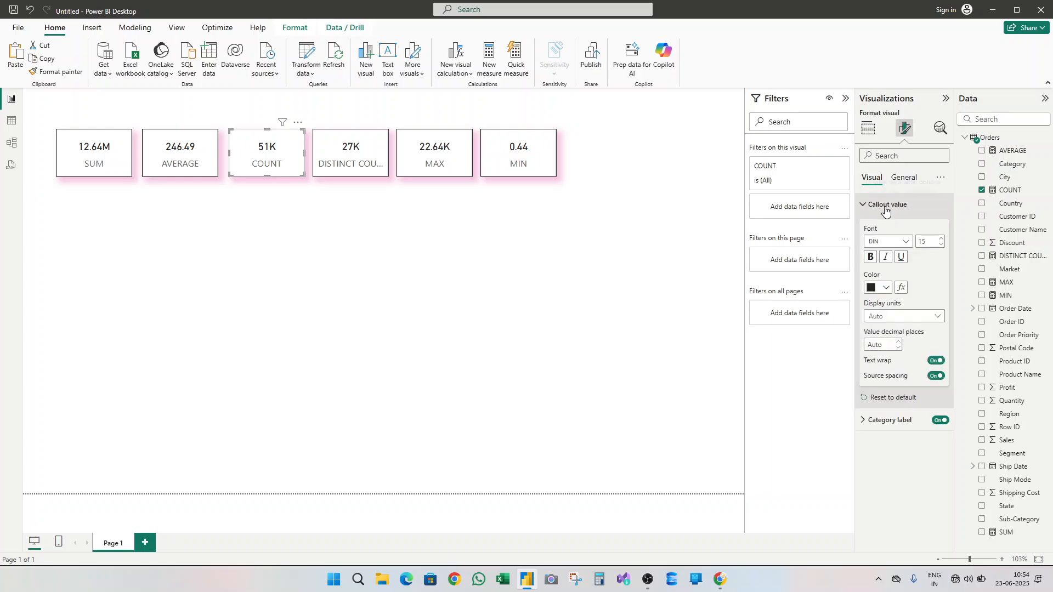
pyautogui.click(910, 317)
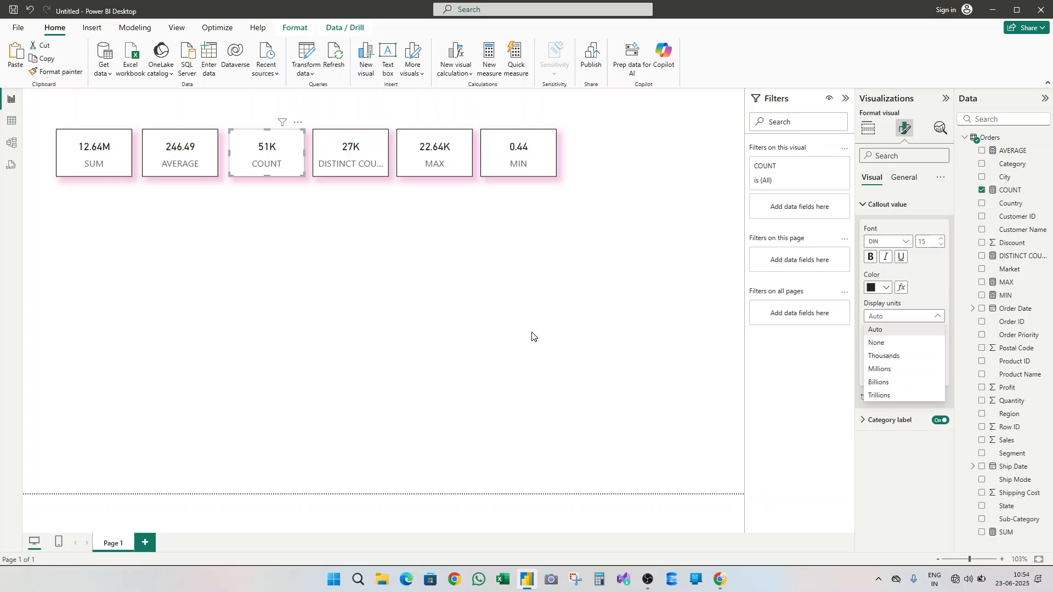
pyautogui.click(882, 342)
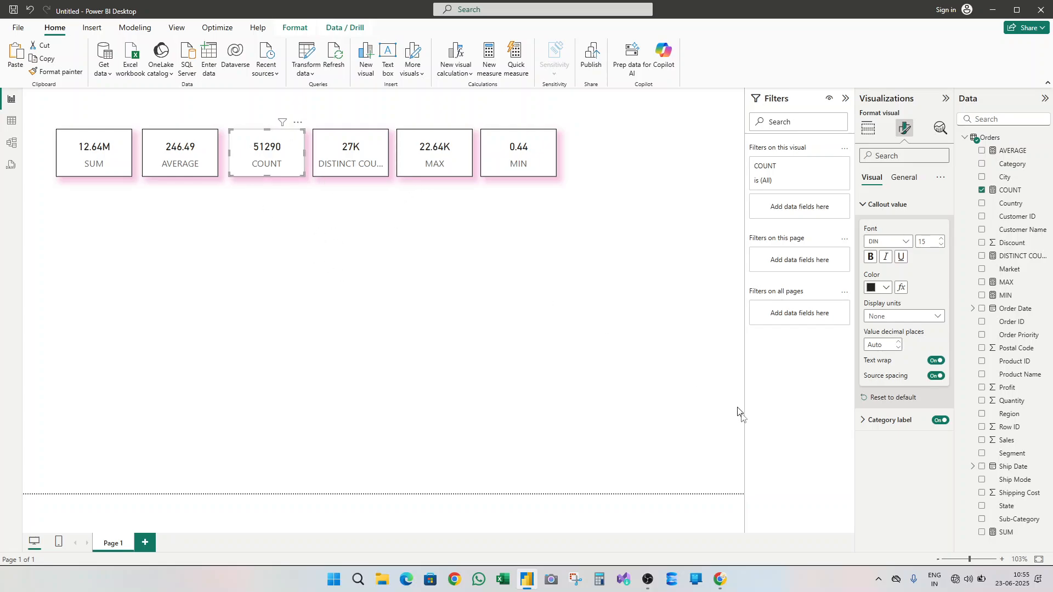
pyautogui.click(545, 260)
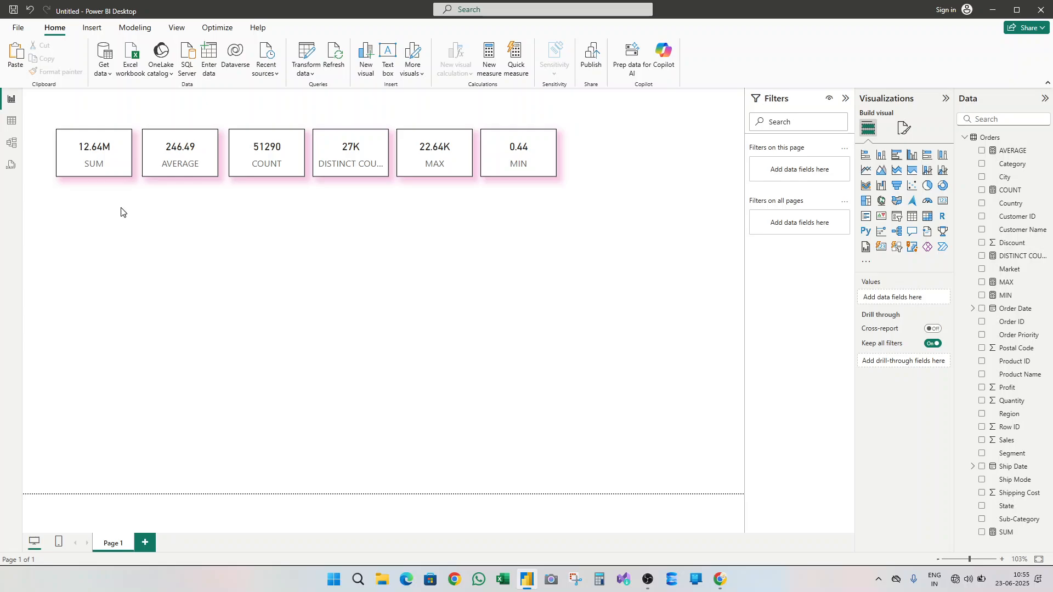
# - Create a new measure named SUMX in the Orders table and begin its formula with the SUMX function
pyautogui.click(1046, 140)
pyautogui.click(1014, 167)
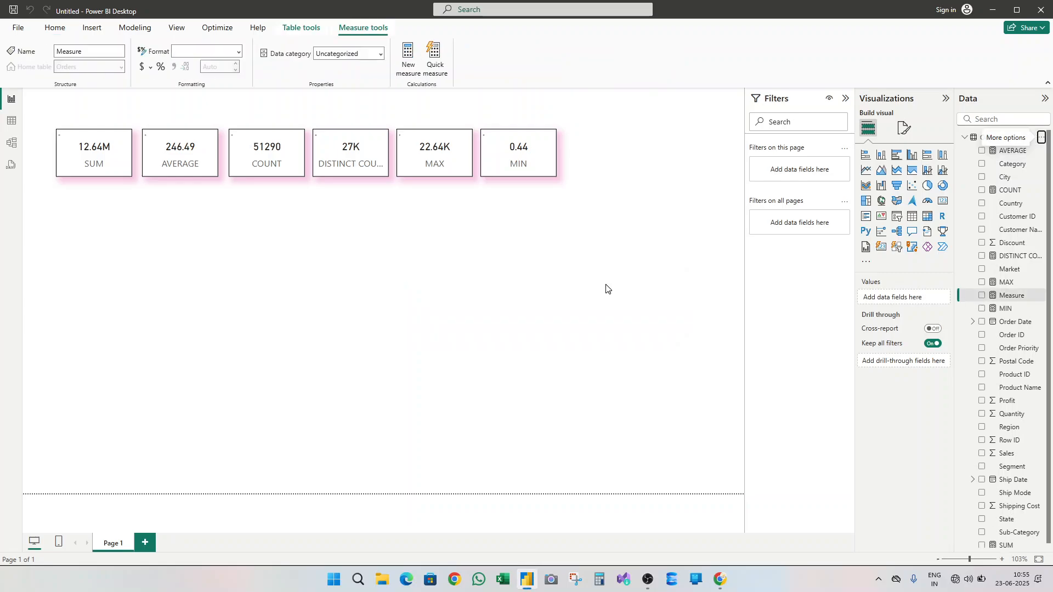
pyautogui.write('SU')
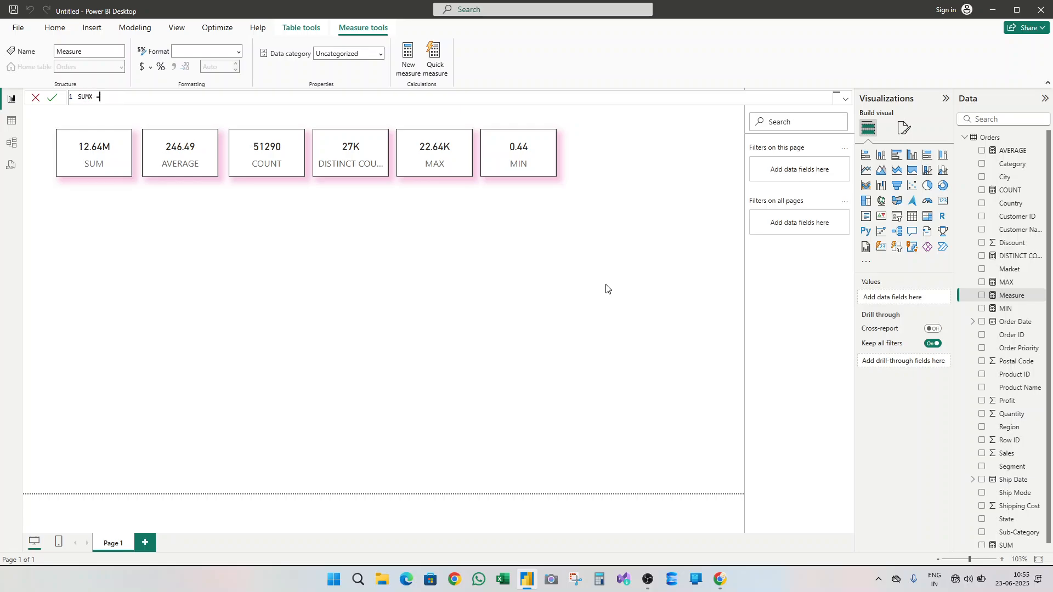
pyautogui.write('MX =sumx')
pyautogui.press('Tab')
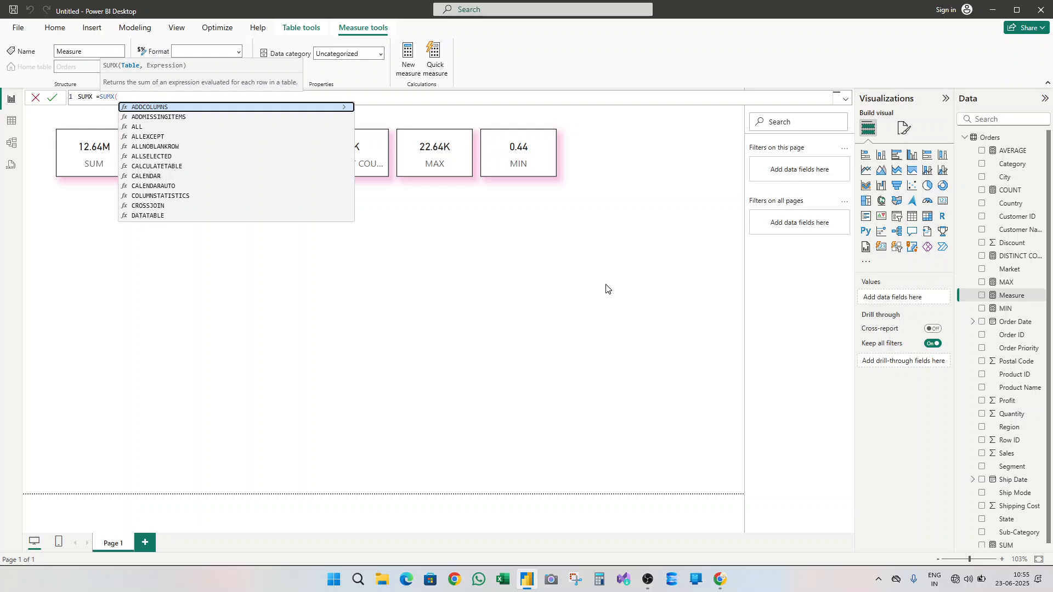
# - Use a FILTER function on the Orders table as the table argument of the SUMX formula
pyautogui.write('or')
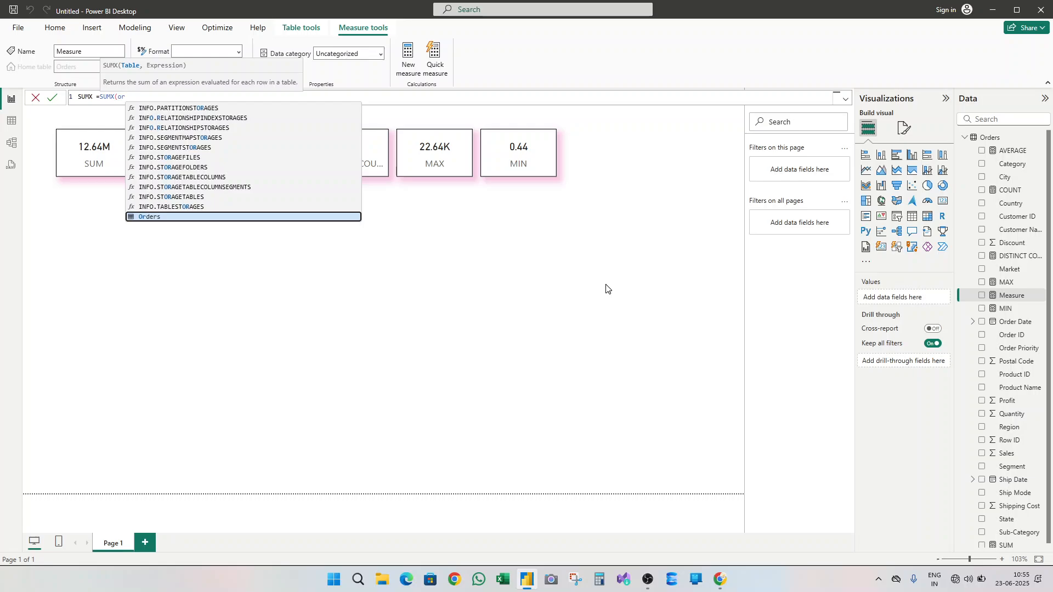
pyautogui.press('BackSpace')
pyautogui.press('BackSpace')
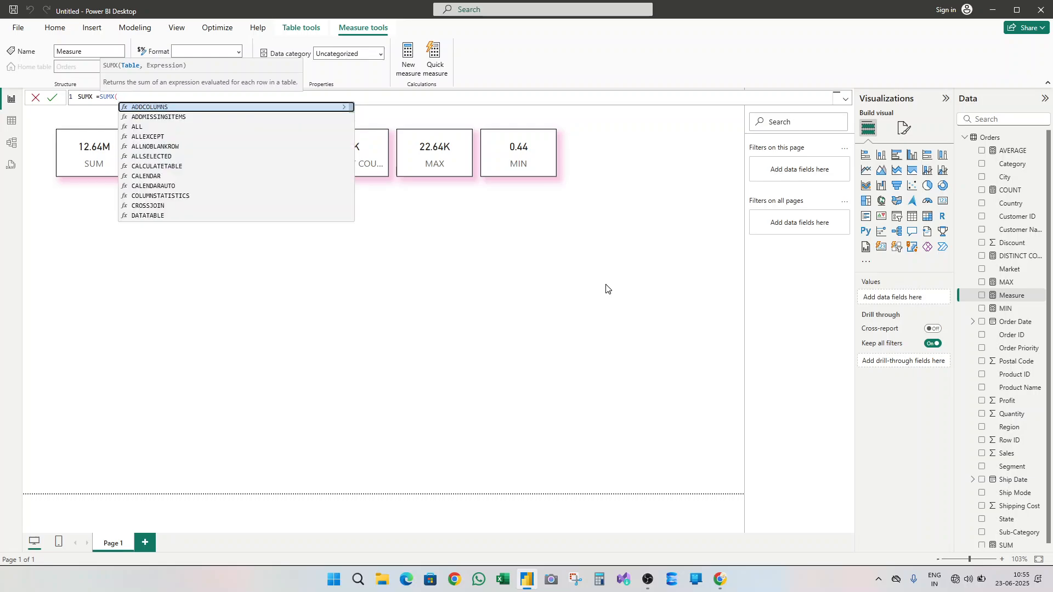
pyautogui.write('fil')
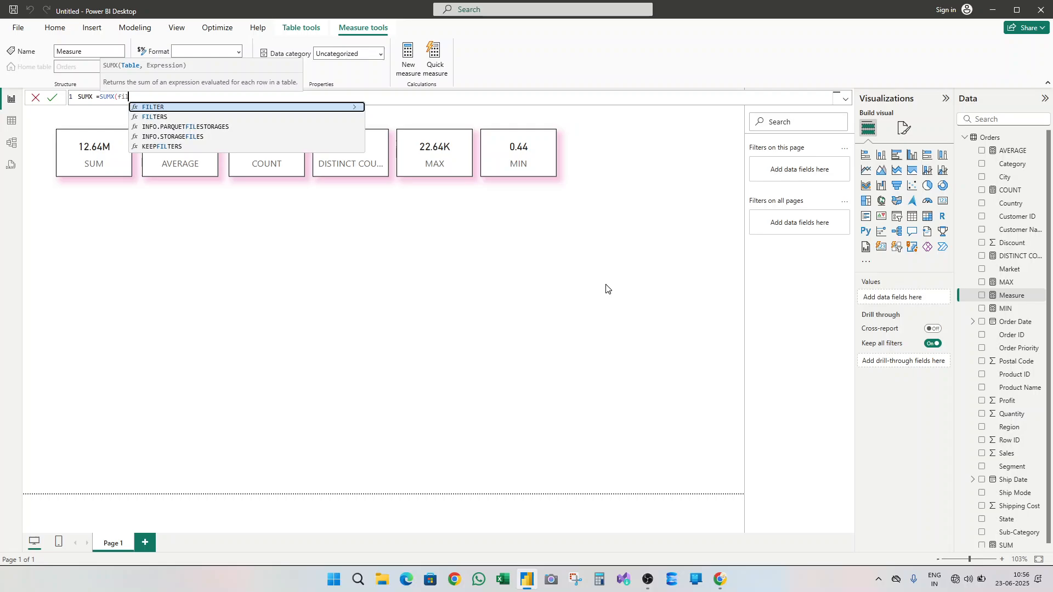
pyautogui.press('Tab')
pyautogui.write('o')
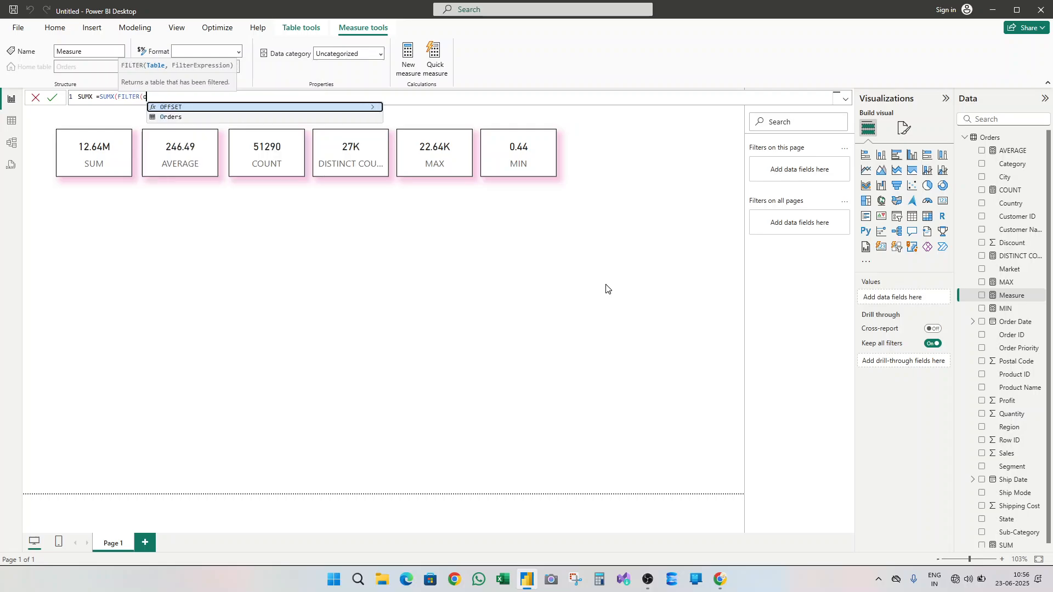
pyautogui.write('rd')
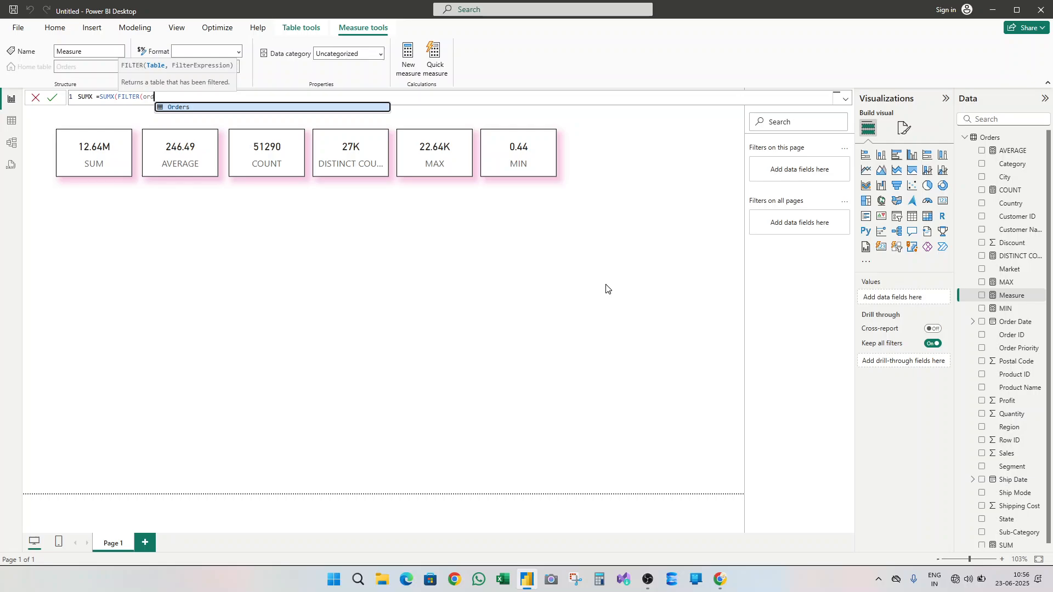
pyautogui.press('Tab')
pyautogui.write(',')
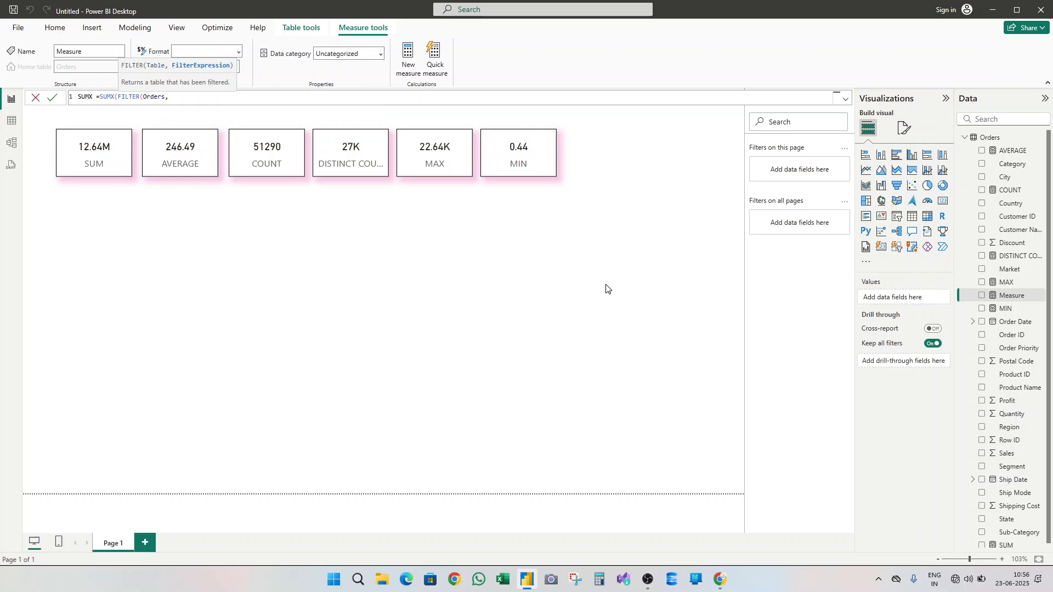
# - Complete the SUMX measure with the filter condition Orders[Country]="India" and the expression Orders[Sales], and commit it
pyautogui.write('countr')
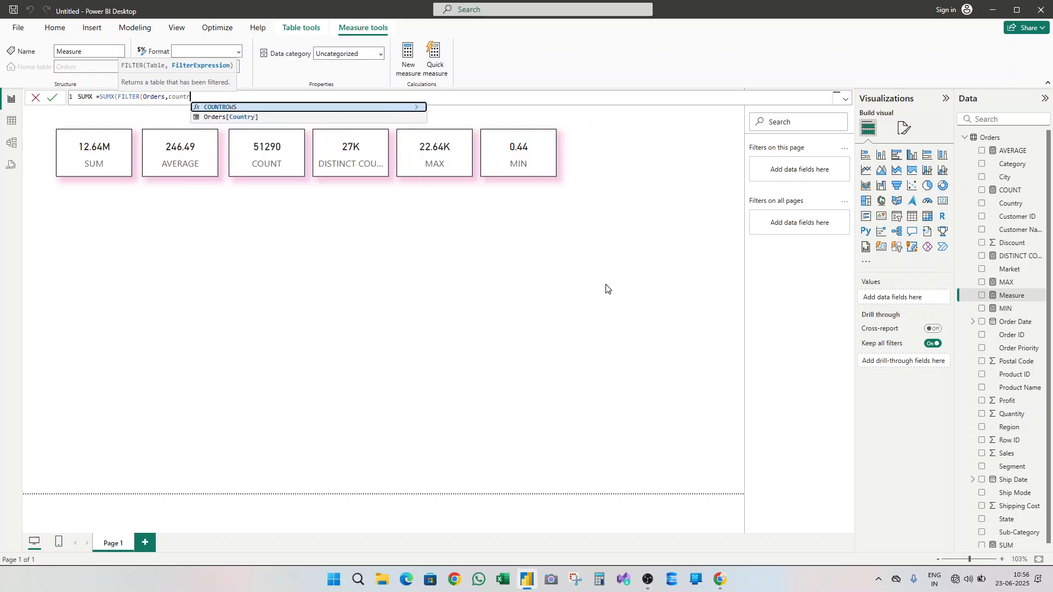
pyautogui.press('Down')
pyautogui.press('Tab')
pyautogui.write('="')
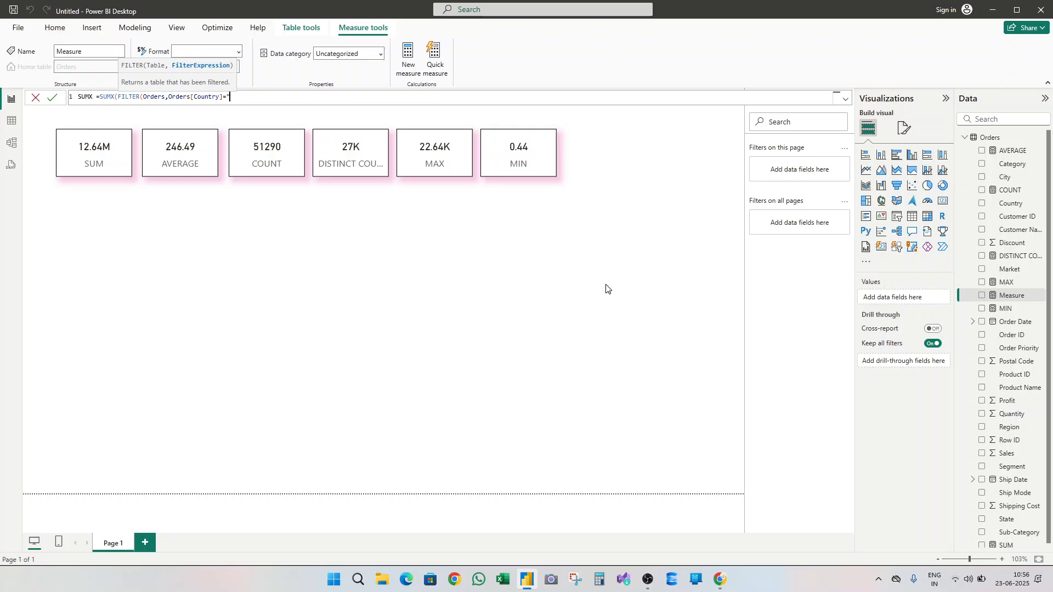
pyautogui.write('India"),')
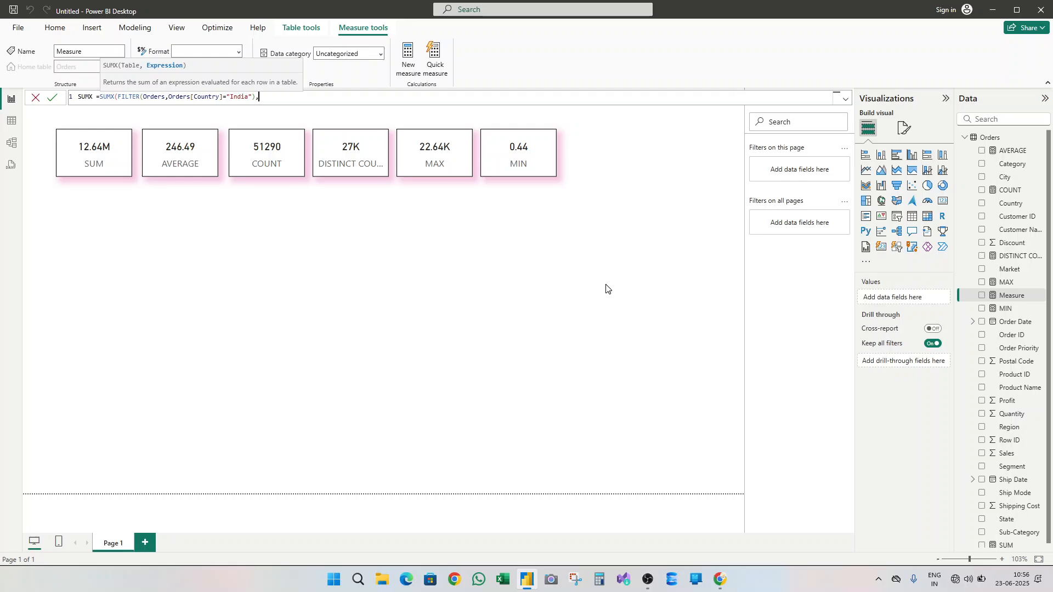
pyautogui.write('Orders[Sales])')
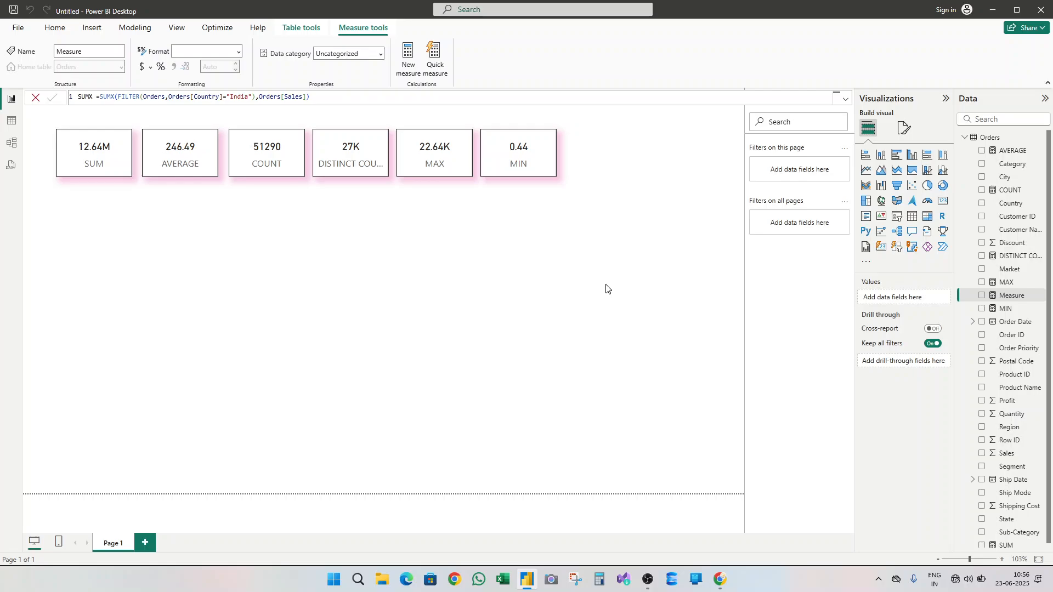
pyautogui.press('Return')
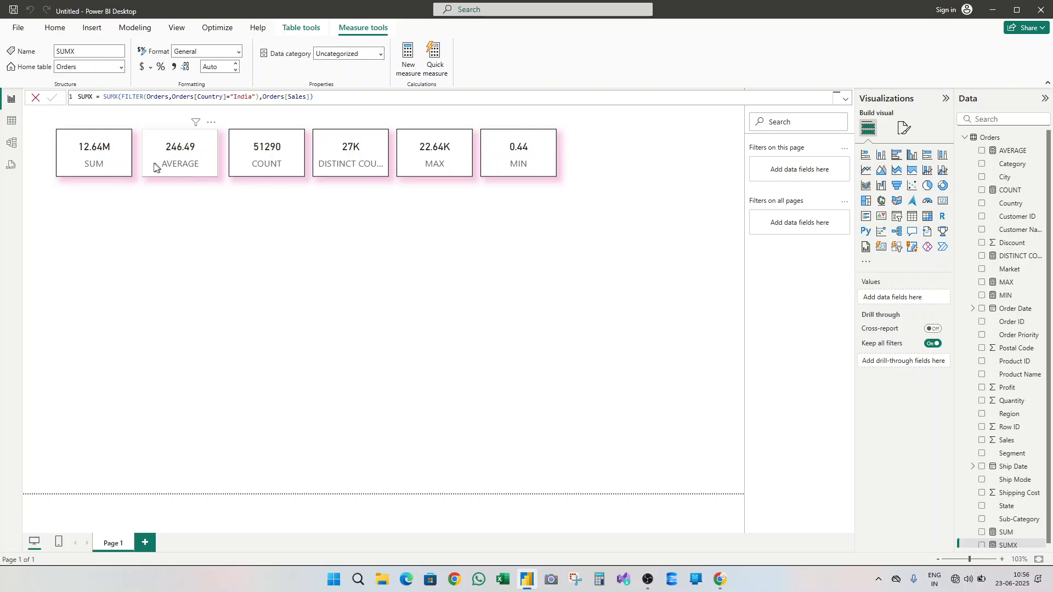
# - Paste a copy of the SUM card directly below the original and replace its field with SUMX
pyautogui.click(126, 168)
pyautogui.hotkey('ctrl', 'c')
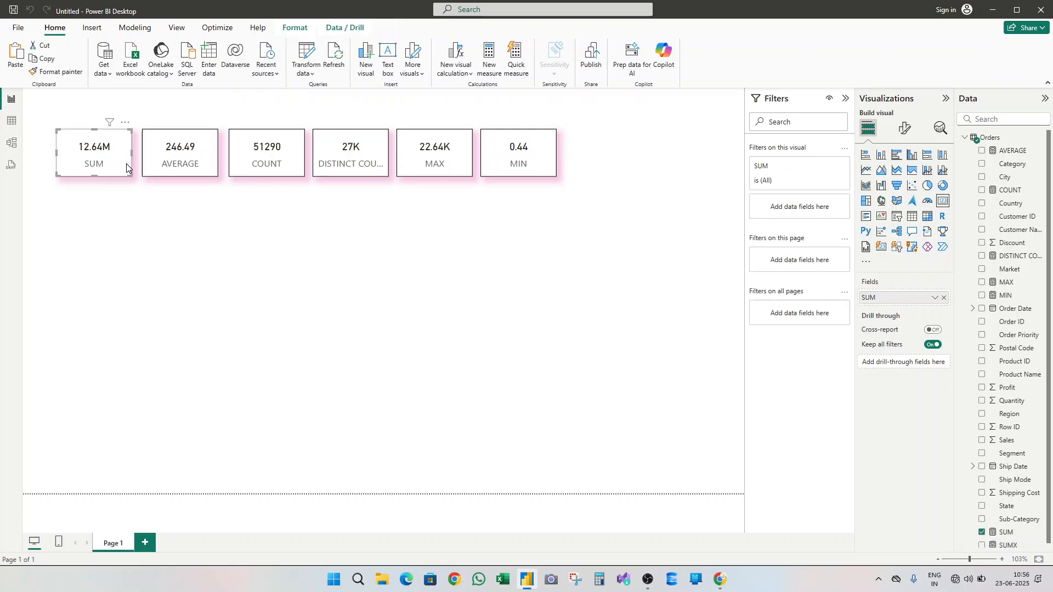
pyautogui.hotkey('ctrl', 'v')
pyautogui.moveTo(130, 171); pyautogui.dragTo(122, 228)
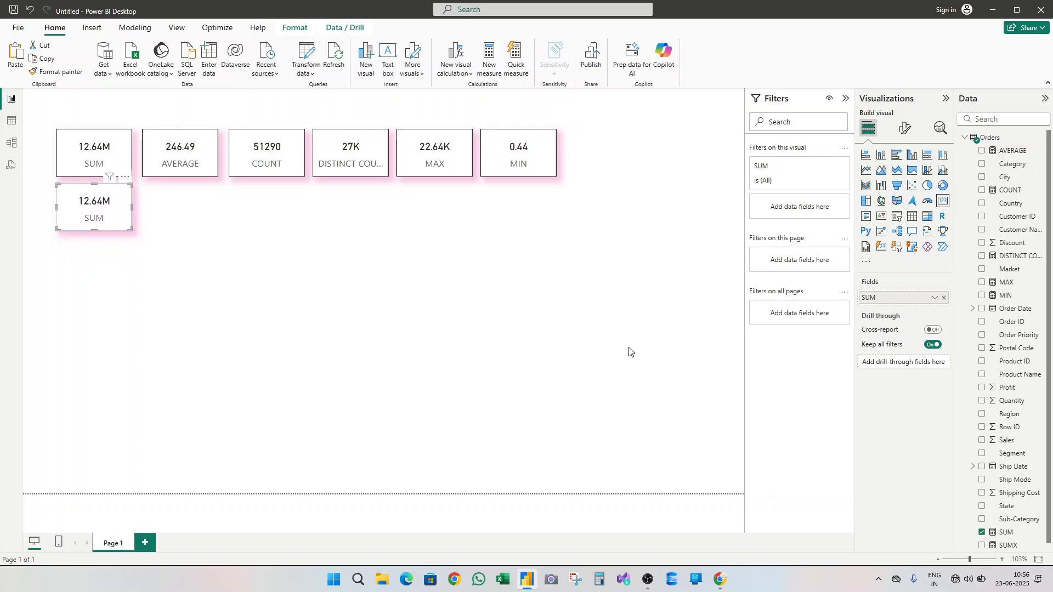
pyautogui.click(944, 298)
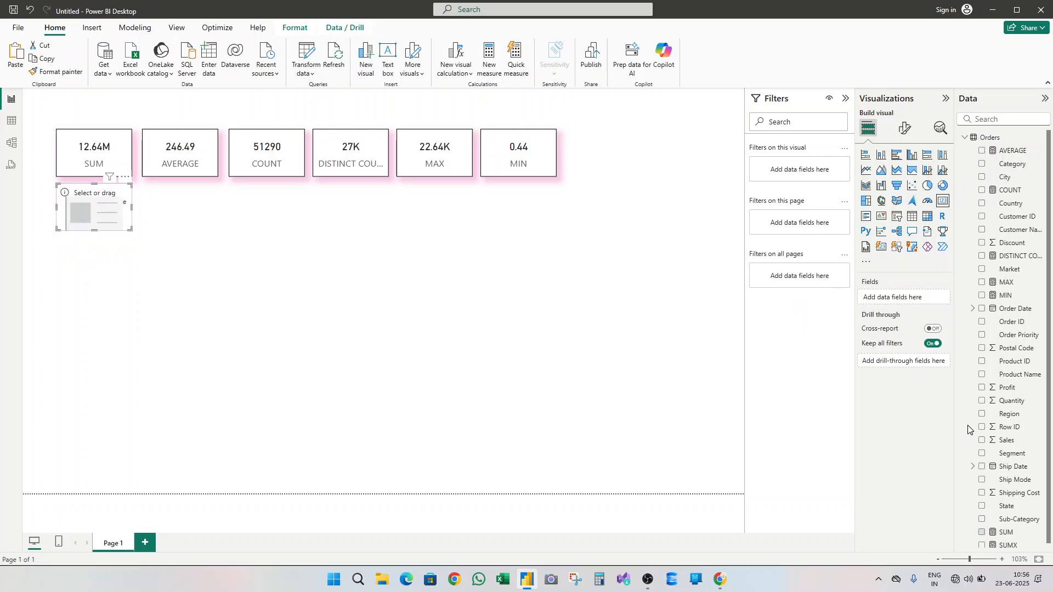
pyautogui.click(981, 546)
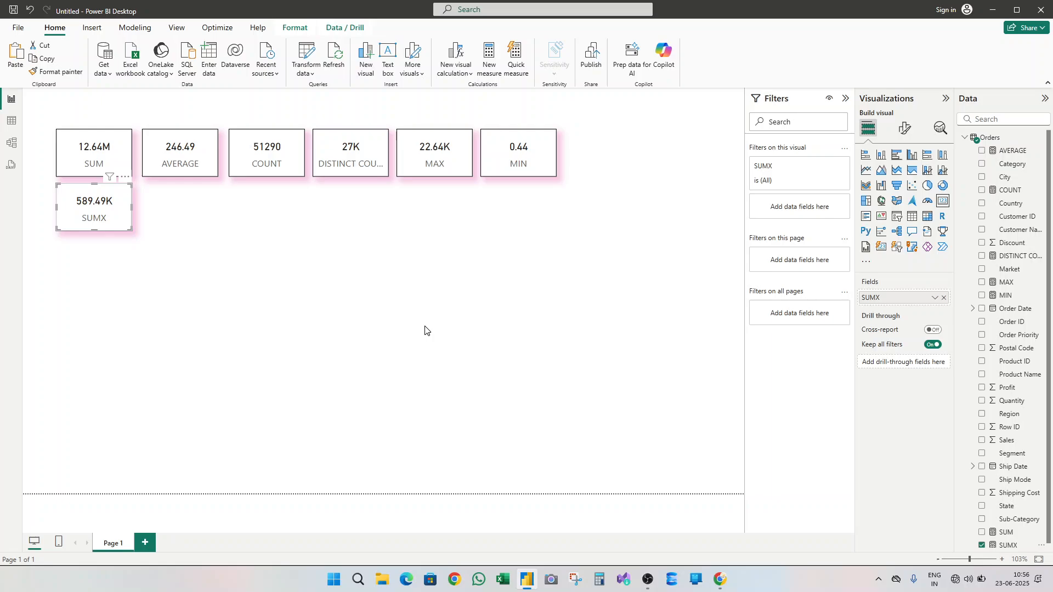
pyautogui.click(410, 324)
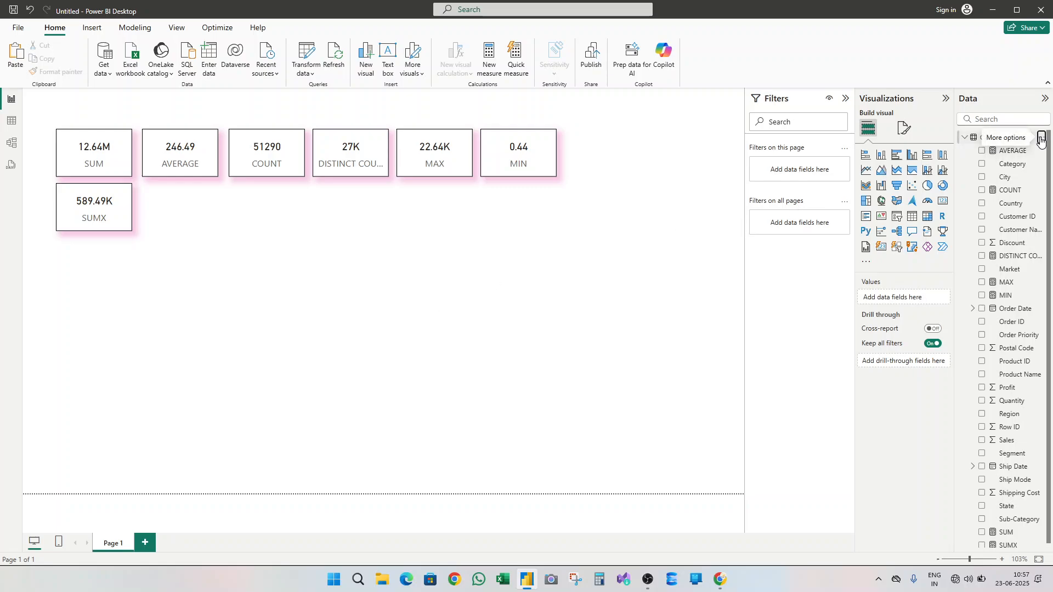
# - Create a new Orders measure named CALCULATE using the CALCULATE function with SUM(Orders[Sales]) as its expression
pyautogui.click(1040, 138)
pyautogui.click(1000, 163)
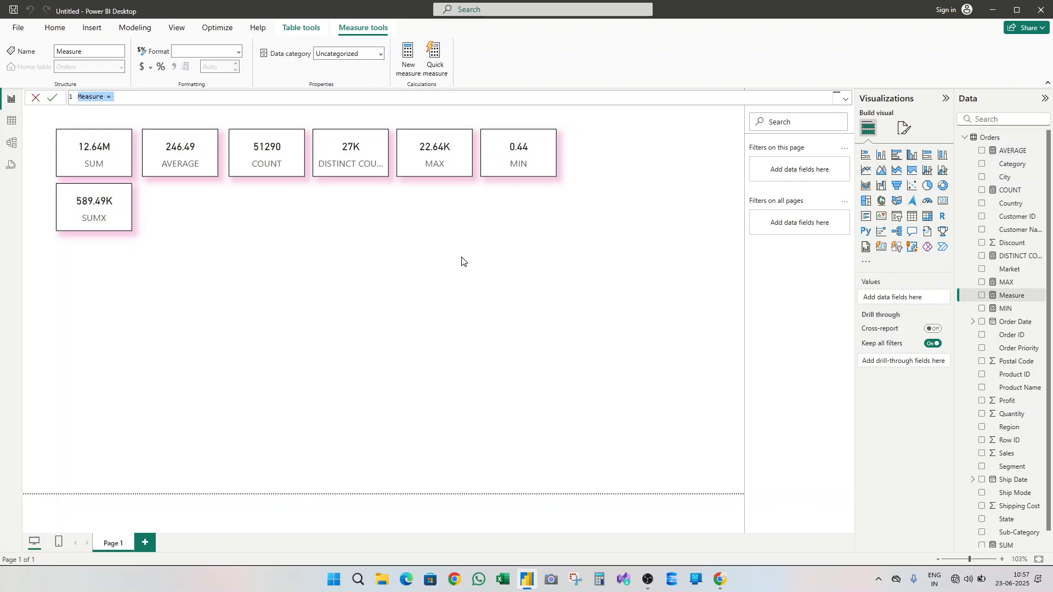
pyautogui.write('CALCULATE =cal')
pyautogui.press('Tab')
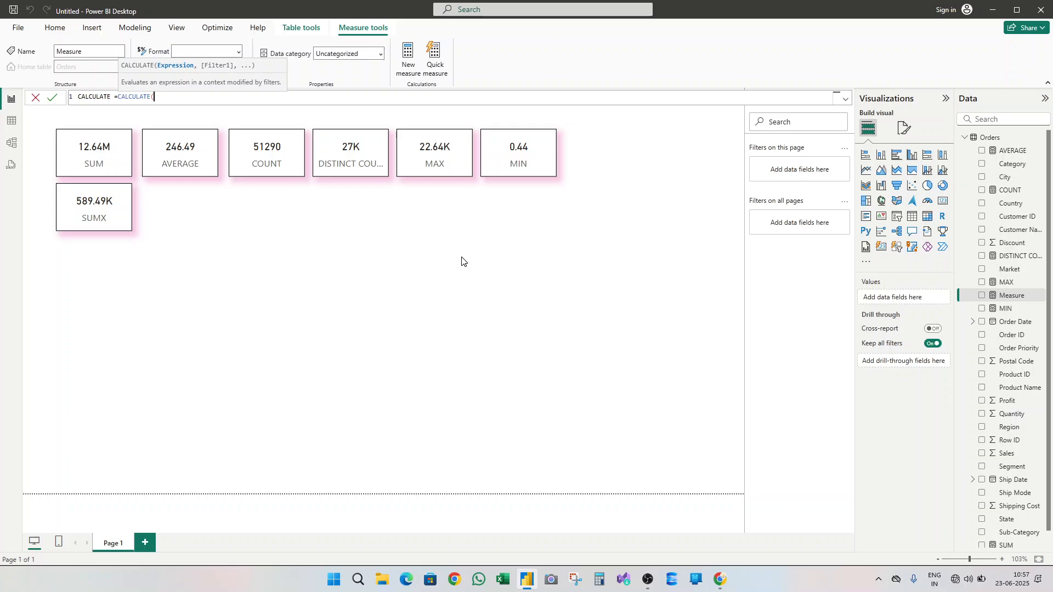
pyautogui.write('sum')
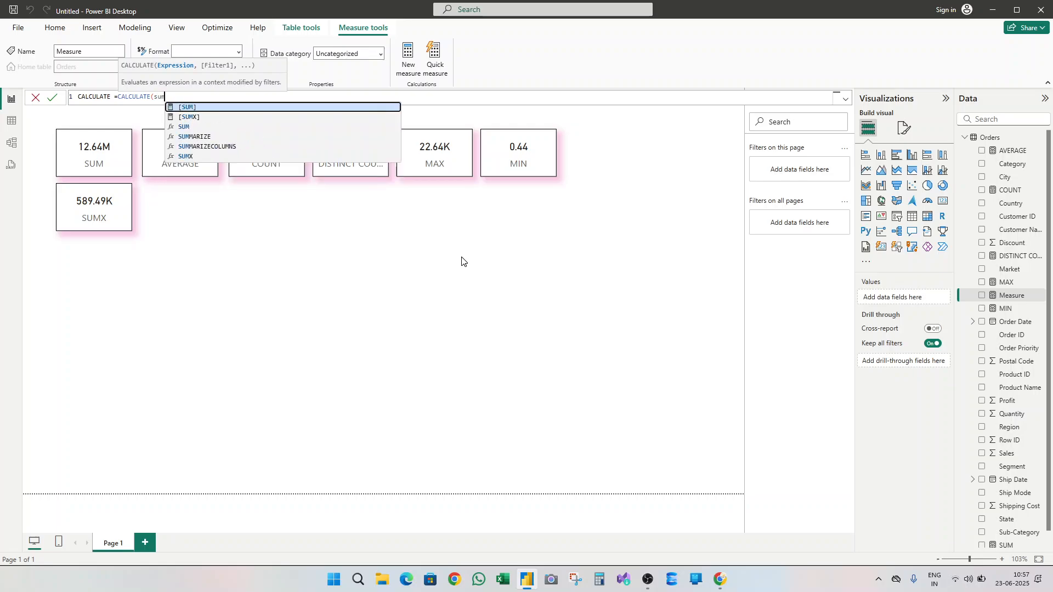
pyautogui.press('Down')
pyautogui.press('Down')
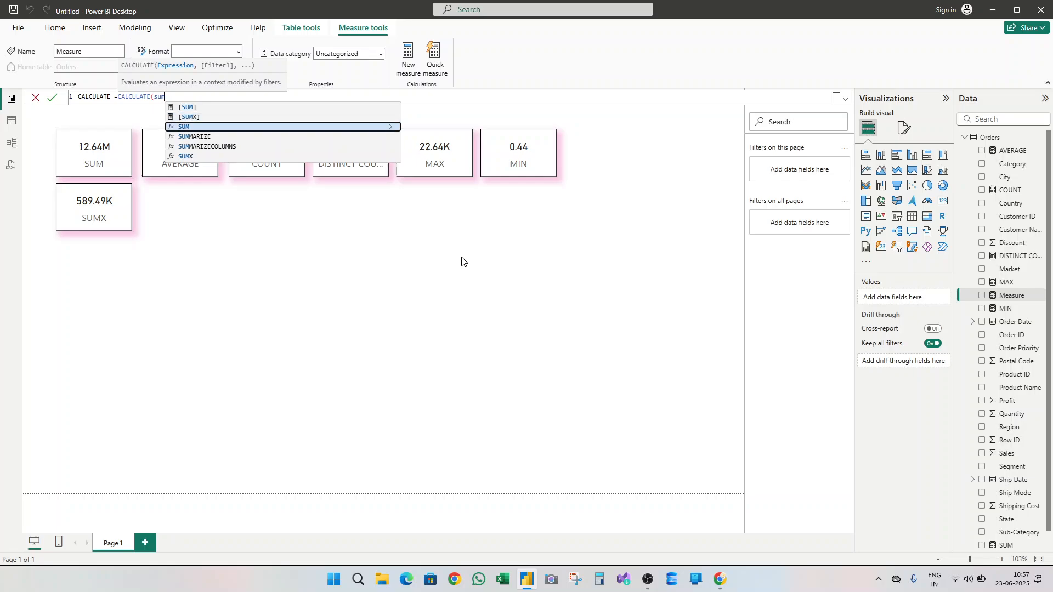
pyautogui.press('Tab')
pyautogui.write('sa')
pyautogui.press('Tab')
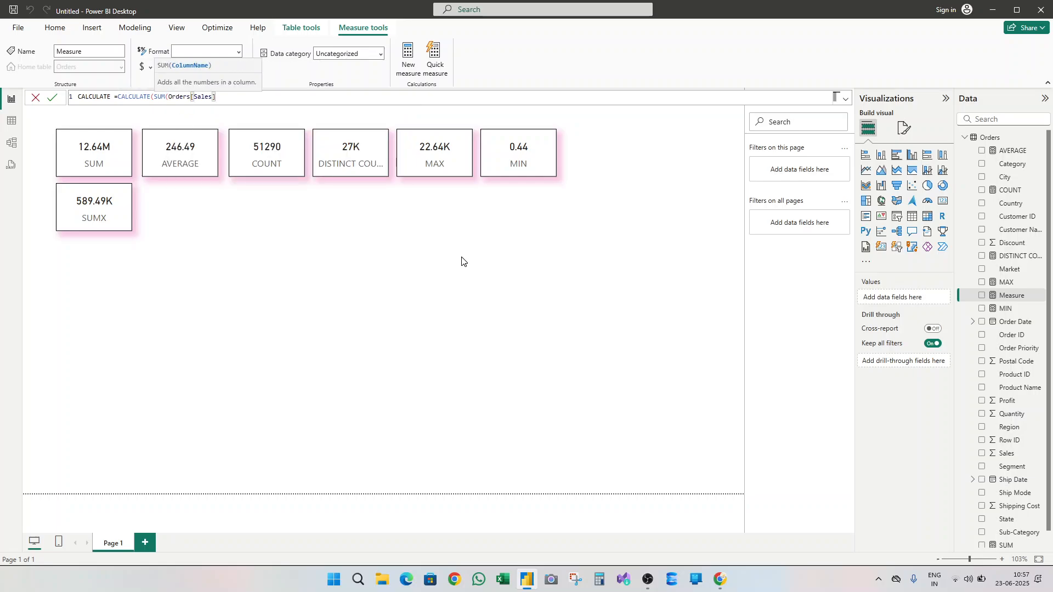
pyautogui.write('),')
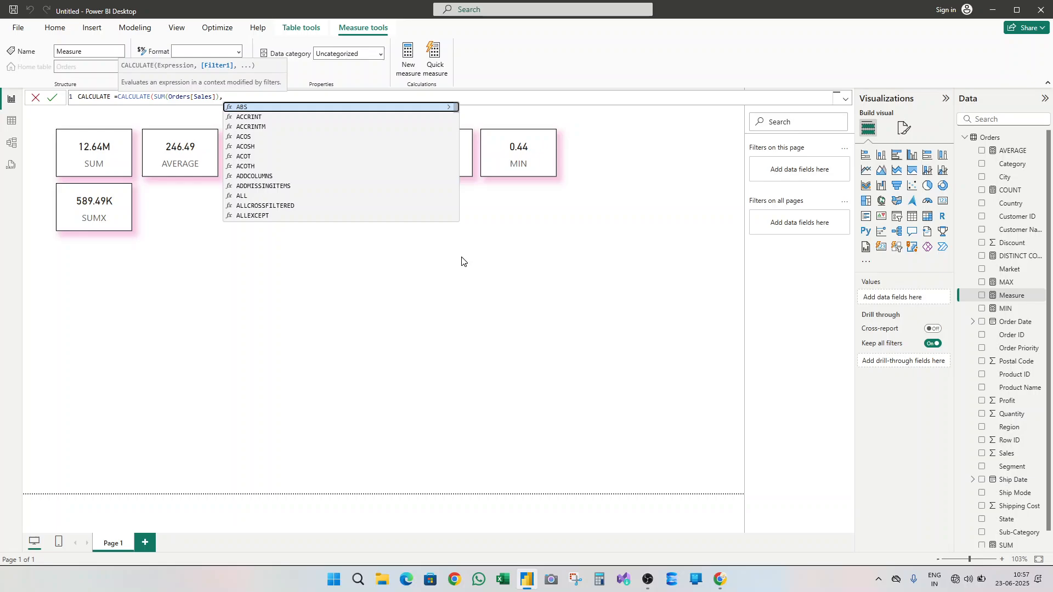
# - Add the filter Orders[Country]="India" as the first filter argument of the CALCULATE formula
pyautogui.write('countr')
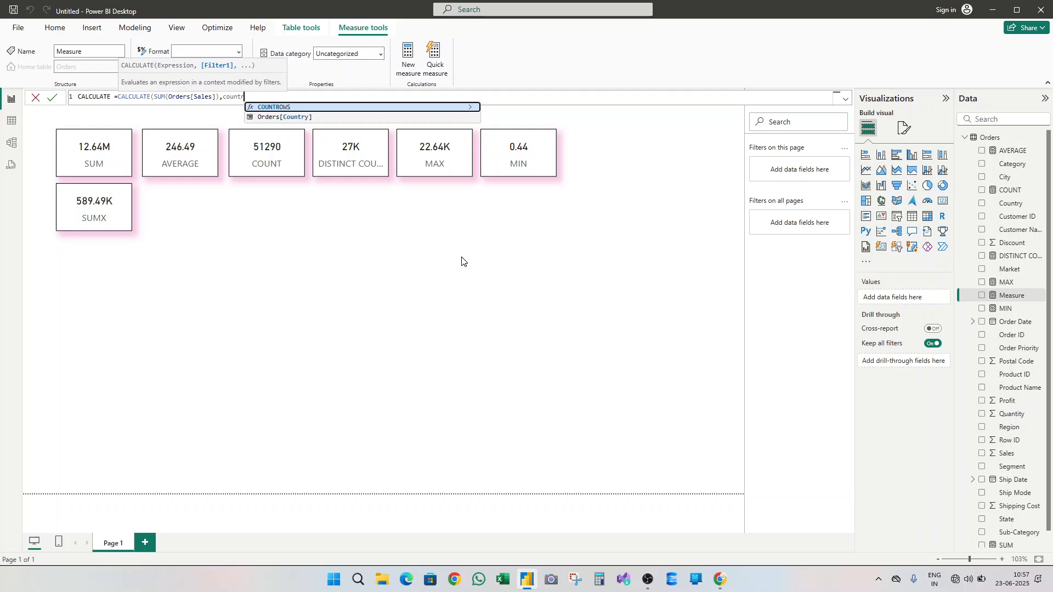
pyautogui.press('Down')
pyautogui.press('Tab')
pyautogui.write('=')
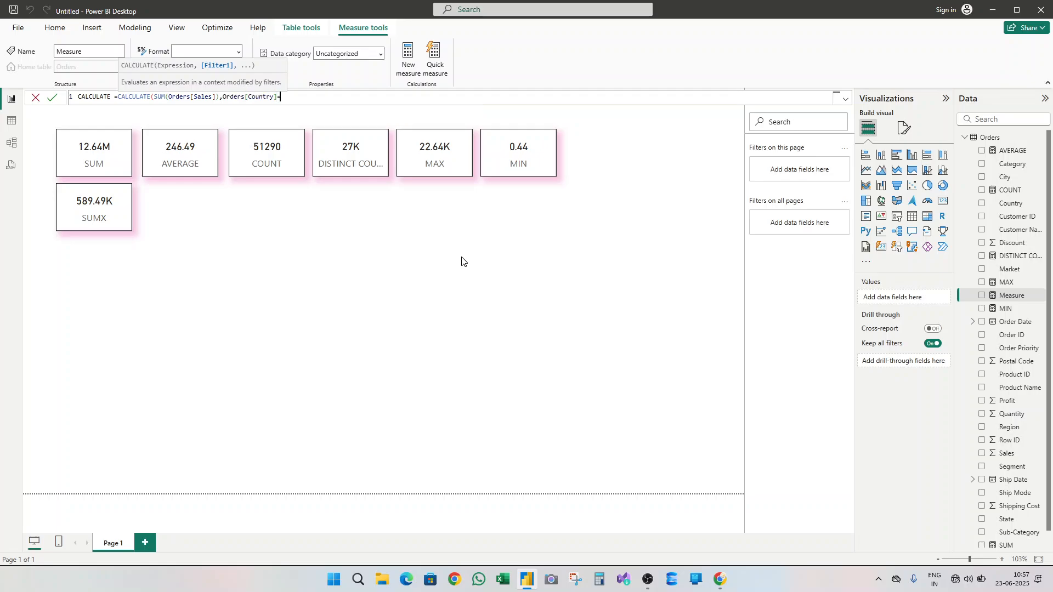
pyautogui.write('"India",')
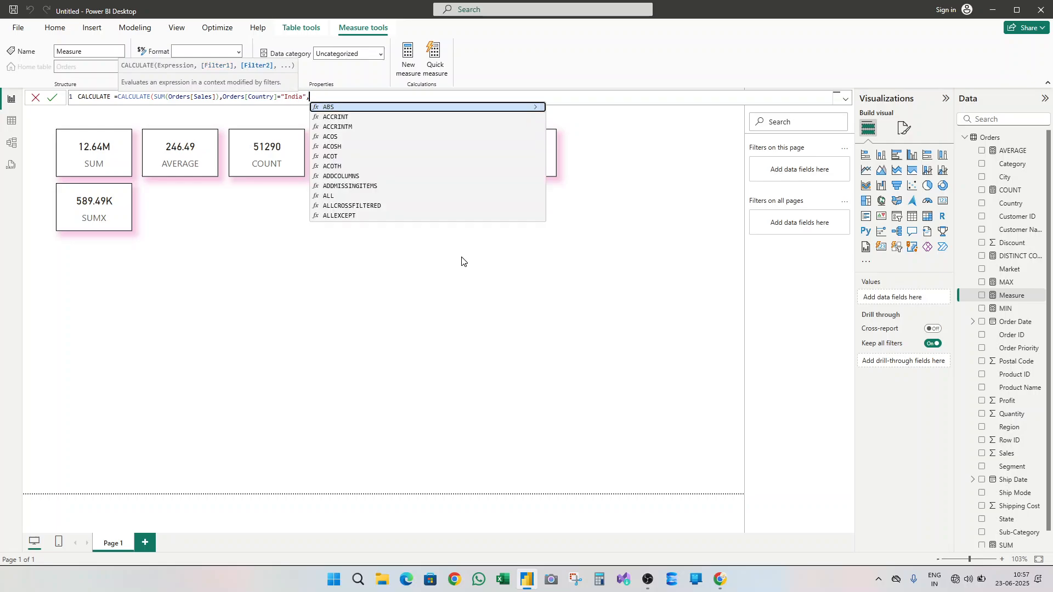
# - Add the filters Orders[State]="Telangana" and Orders[City]="Hyderabad" to the CALCULATE formula and commit the measure
pyautogui.write('stat')
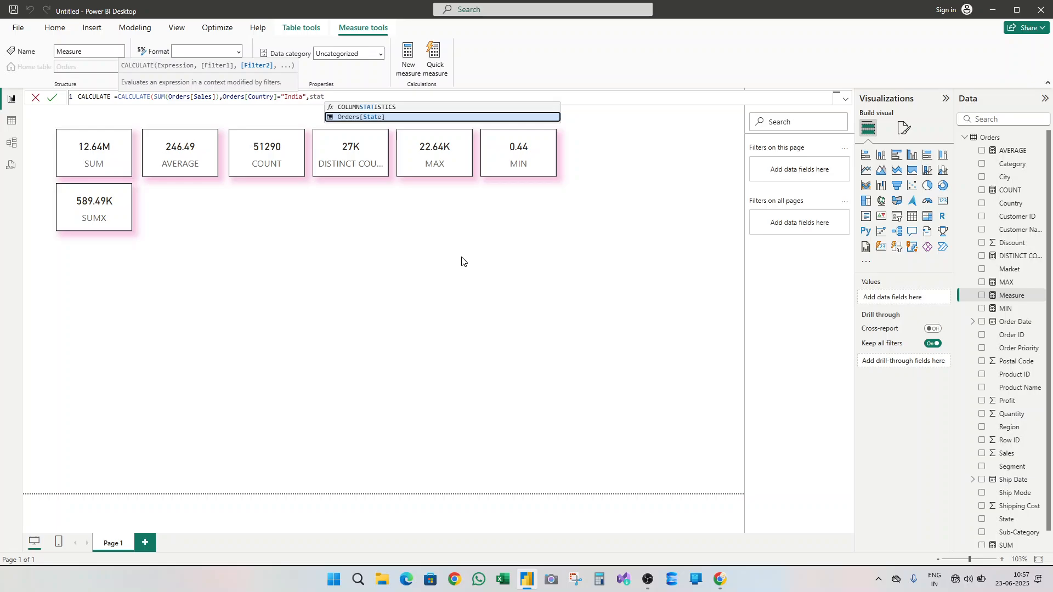
pyautogui.press('Tab')
pyautogui.write('=')
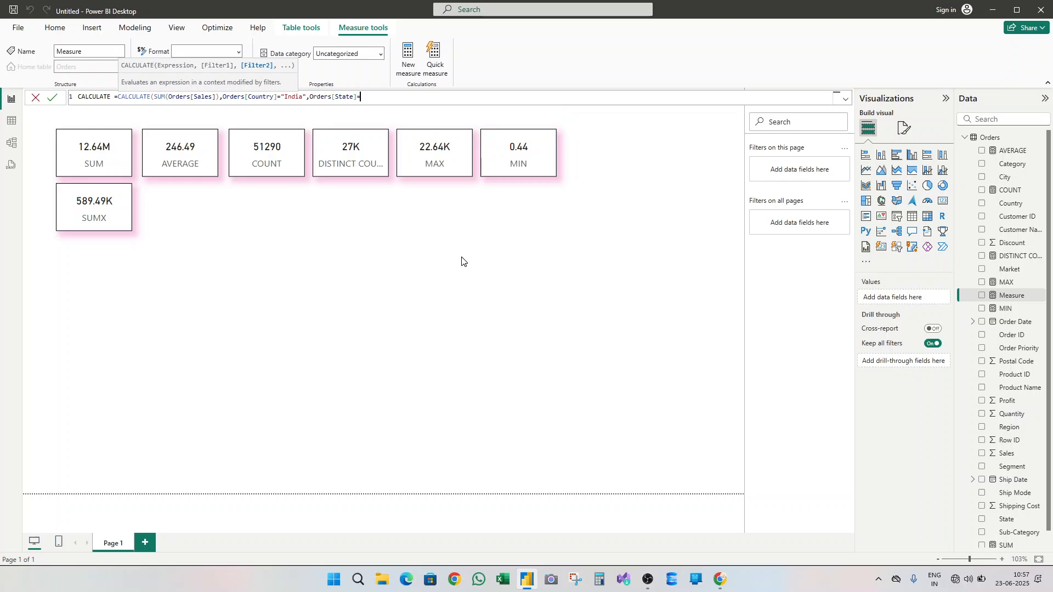
pyautogui.write('"Telangana",city')
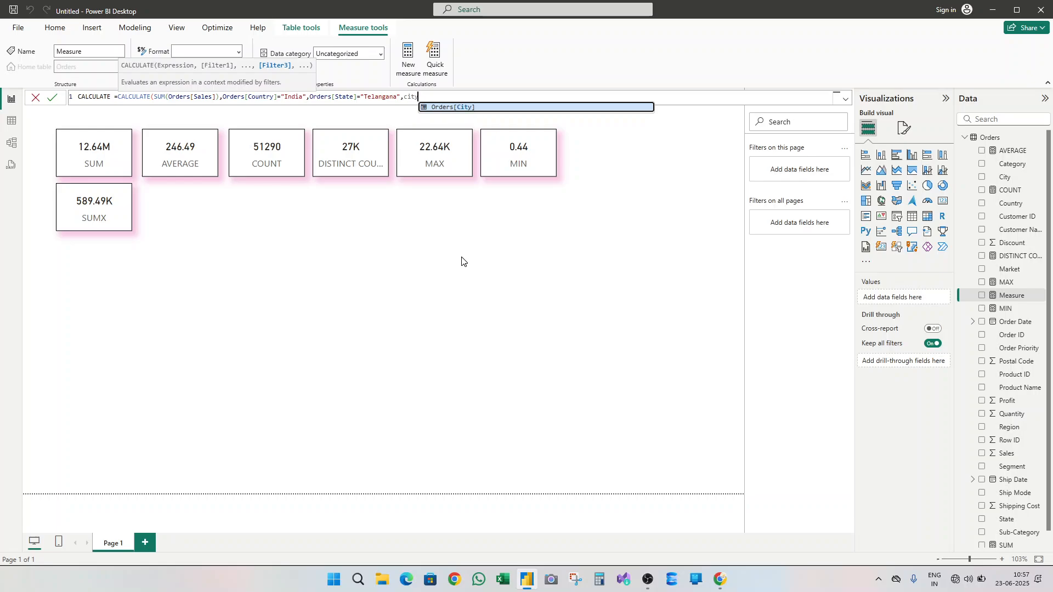
pyautogui.press('Tab')
pyautogui.write('=')
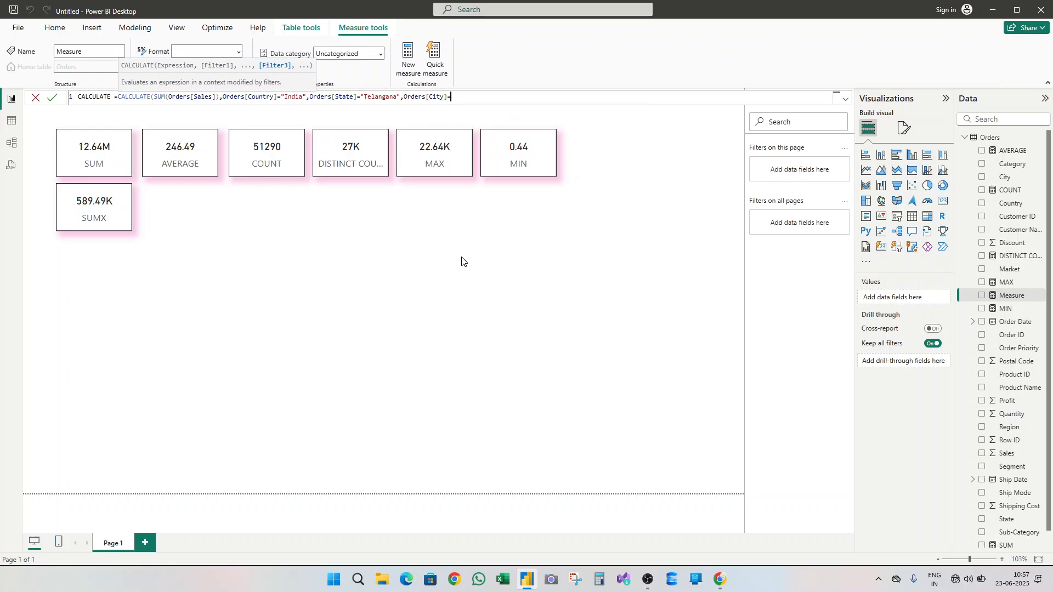
pyautogui.write('"Hyderabad")')
pyautogui.press('Return')
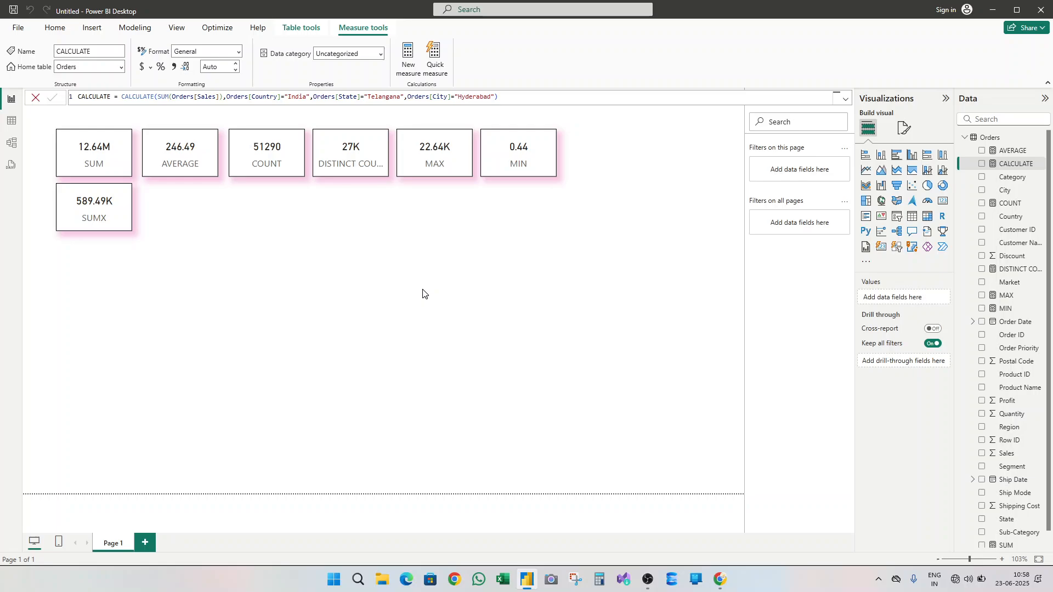
# - Turn on the title of the SUMX card and set its text to IND SALES
pyautogui.click(104, 209)
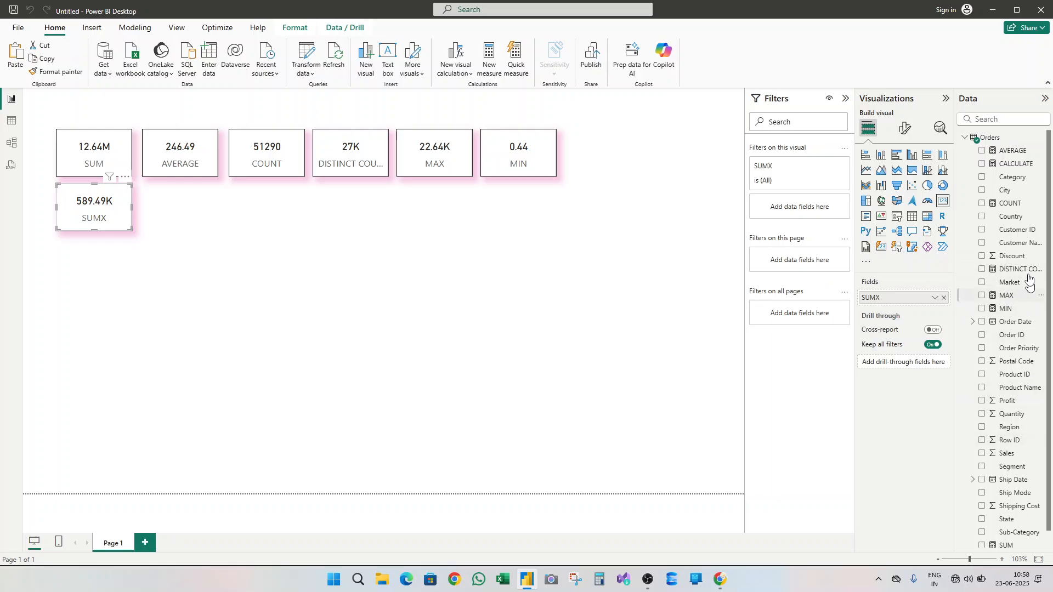
pyautogui.click(1013, 167)
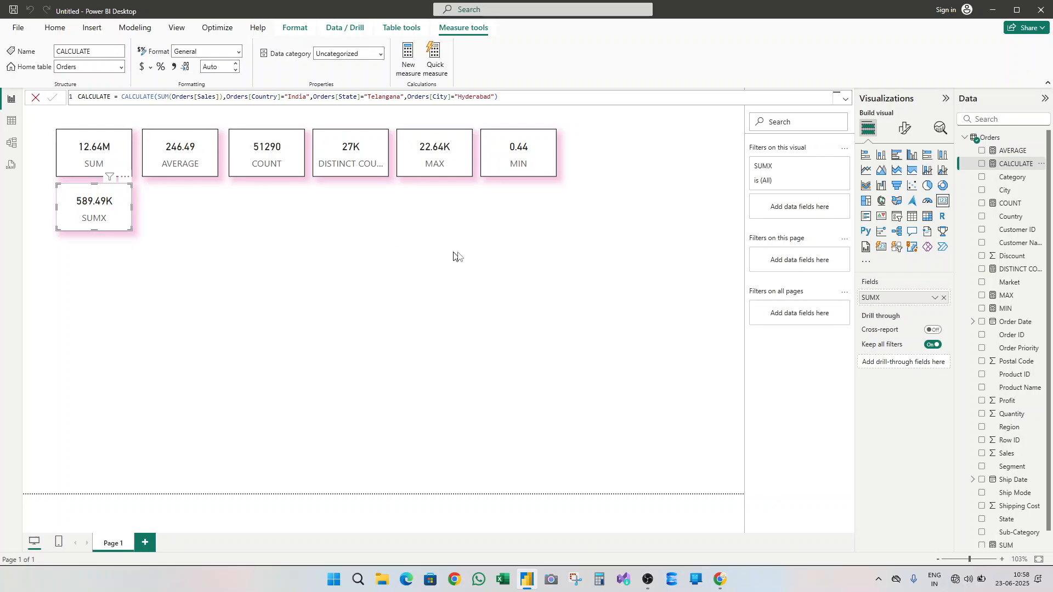
pyautogui.click(902, 130)
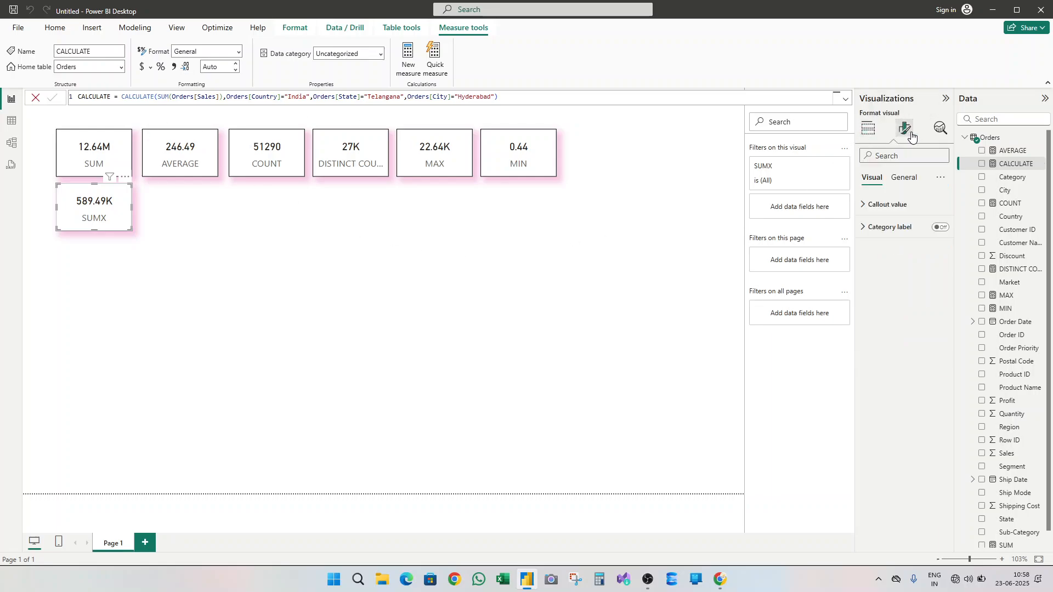
pyautogui.click(910, 180)
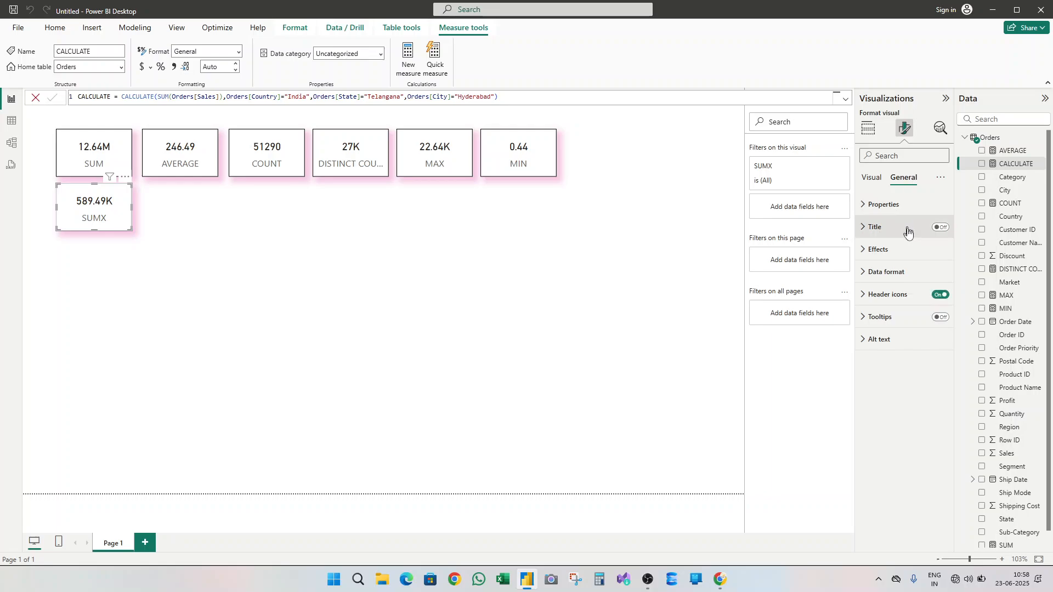
pyautogui.click(940, 227)
pyautogui.click(880, 234)
pyautogui.click(896, 282)
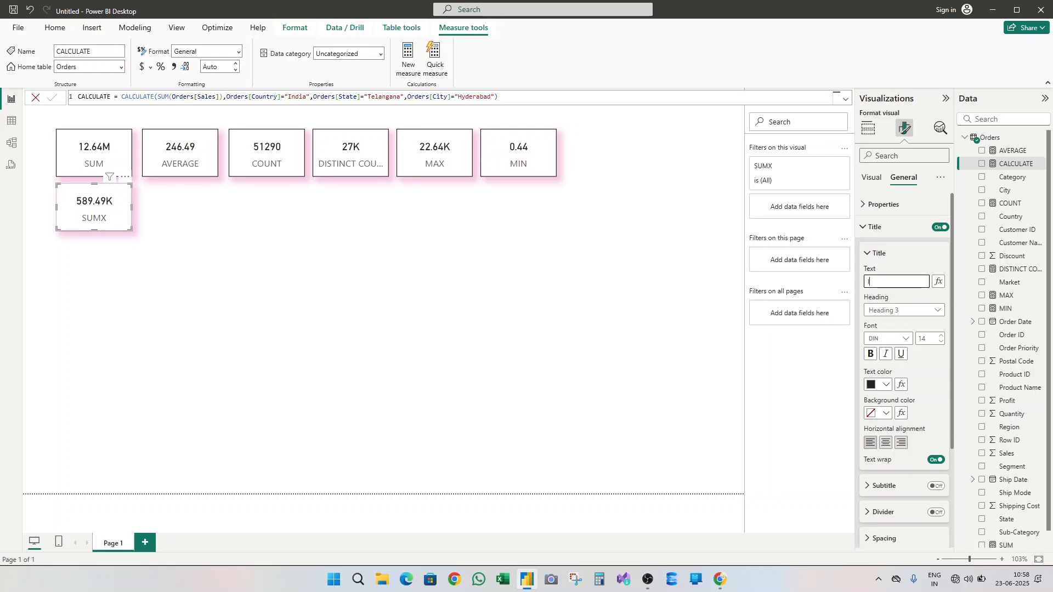
pyautogui.write('IND SALES')
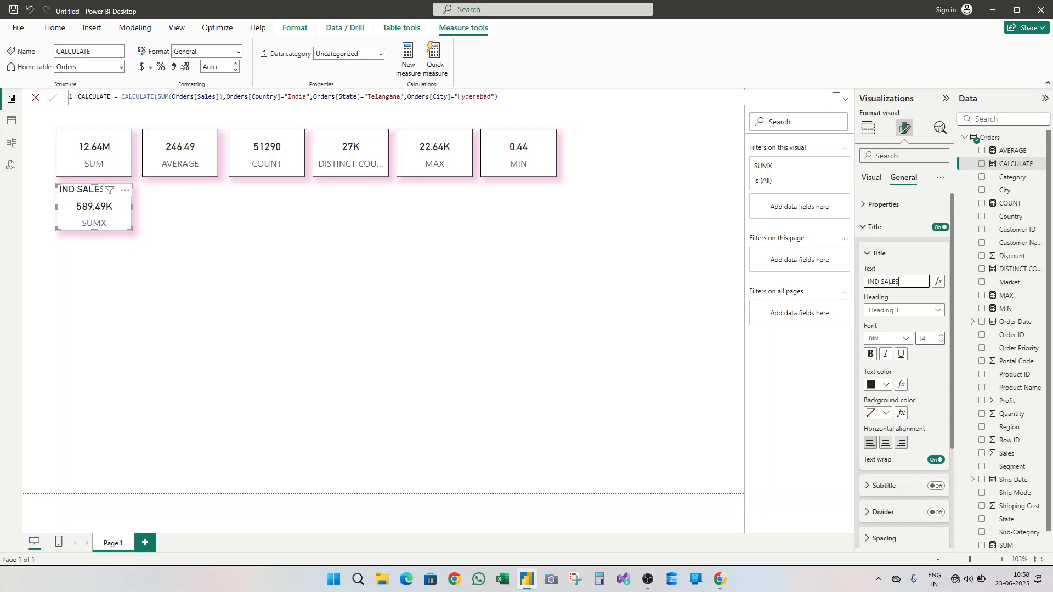
# - Format the SUMX card's title with font size 10, pink text and centered alignment
pyautogui.click(925, 338)
pyautogui.write('10')
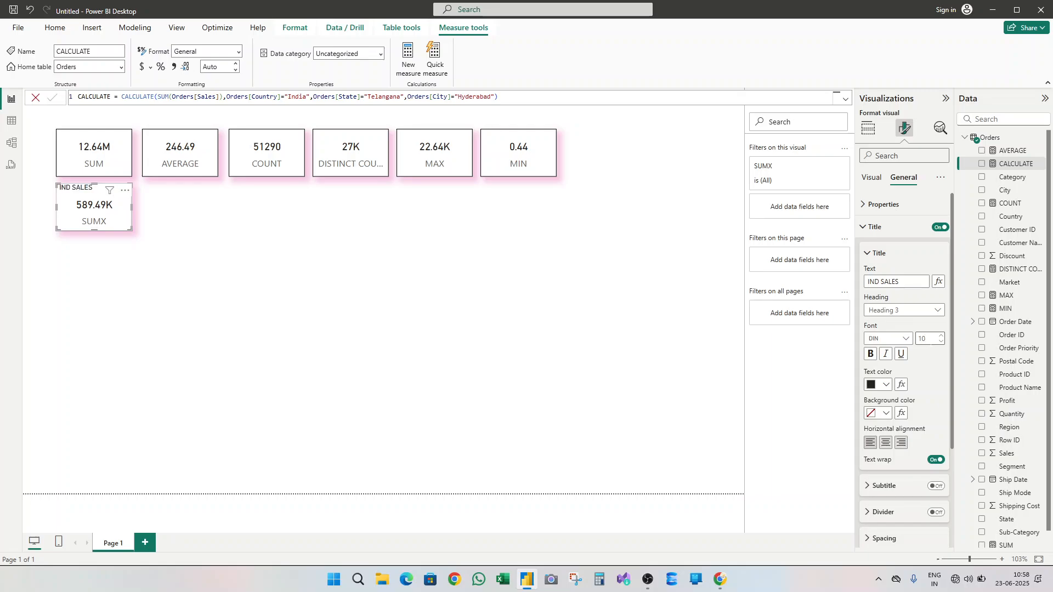
pyautogui.click(885, 384)
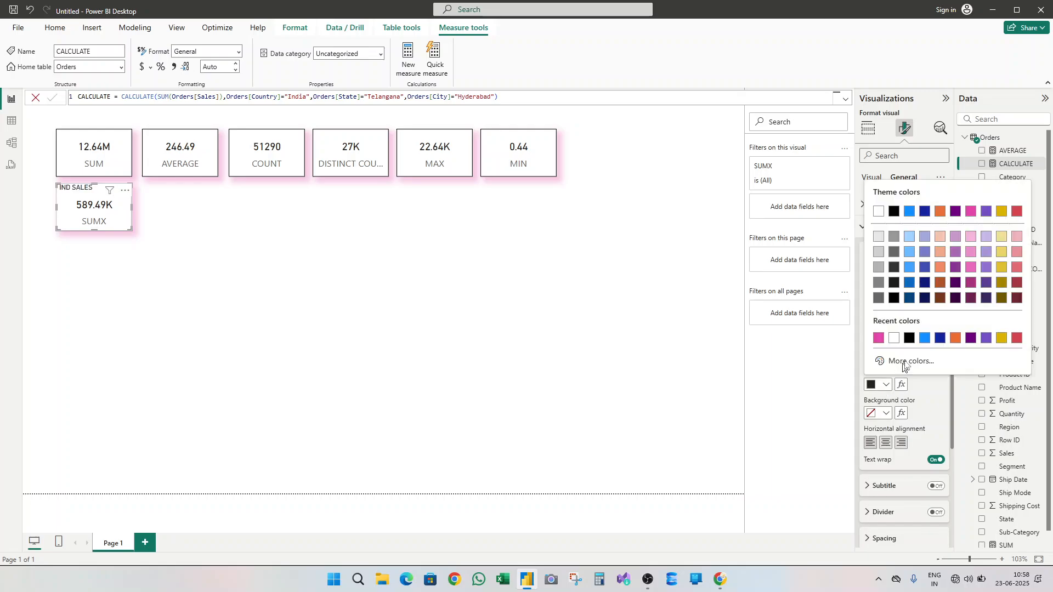
pyautogui.click(879, 338)
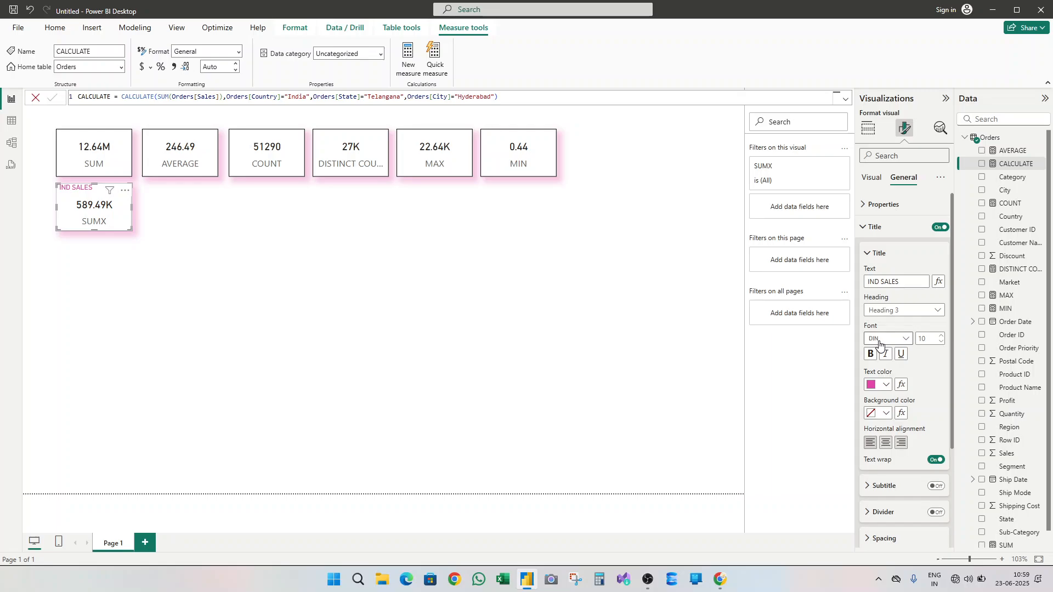
pyautogui.click(885, 444)
pyautogui.click(157, 273)
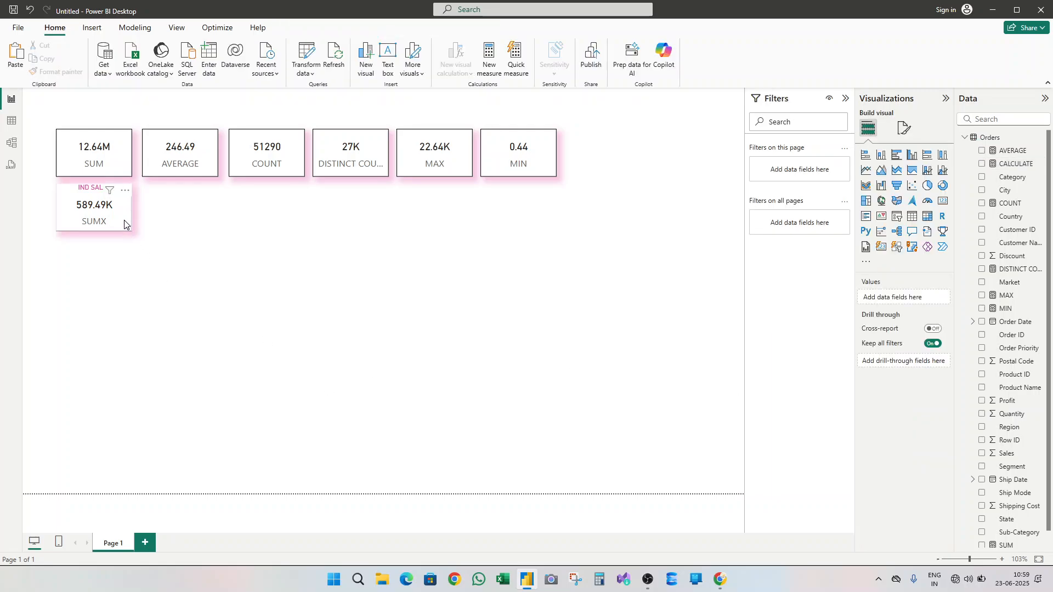
# - Place a copy of the SUMX card directly beside the original, under the AVERAGE card, and replace its field with CALCULATE
pyautogui.click(125, 224)
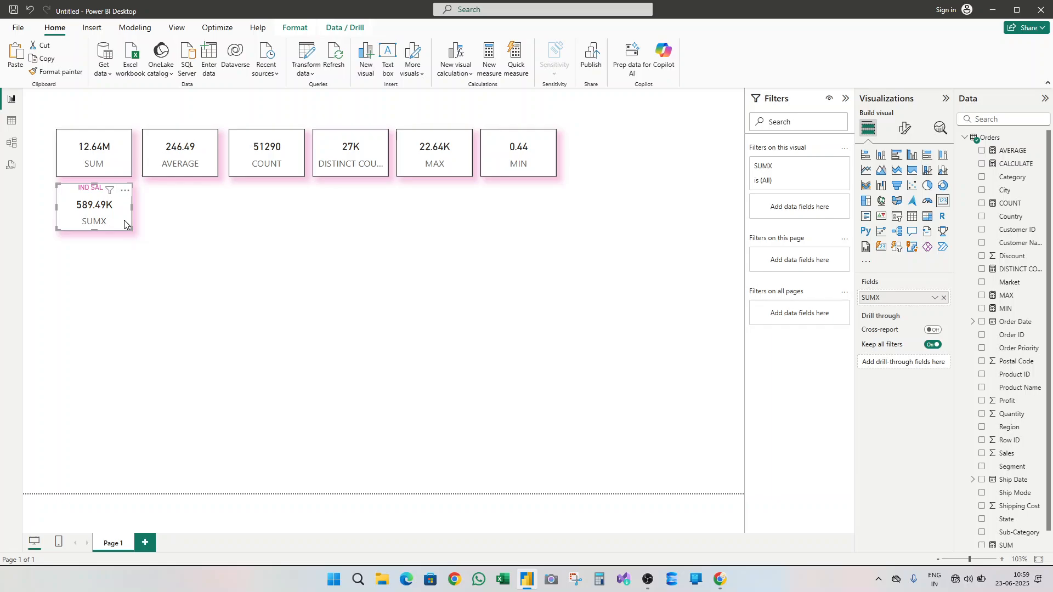
pyautogui.hotkey('ctrl', 'c')
pyautogui.hotkey('ctrl', 'v')
pyautogui.moveTo(126, 223); pyautogui.dragTo(203, 219)
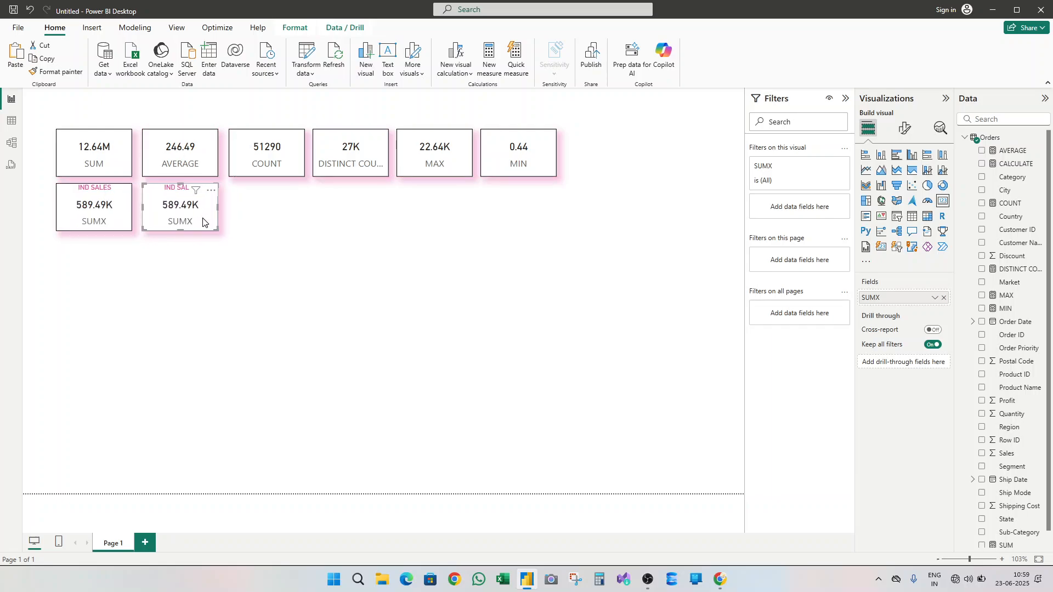
pyautogui.click(945, 297)
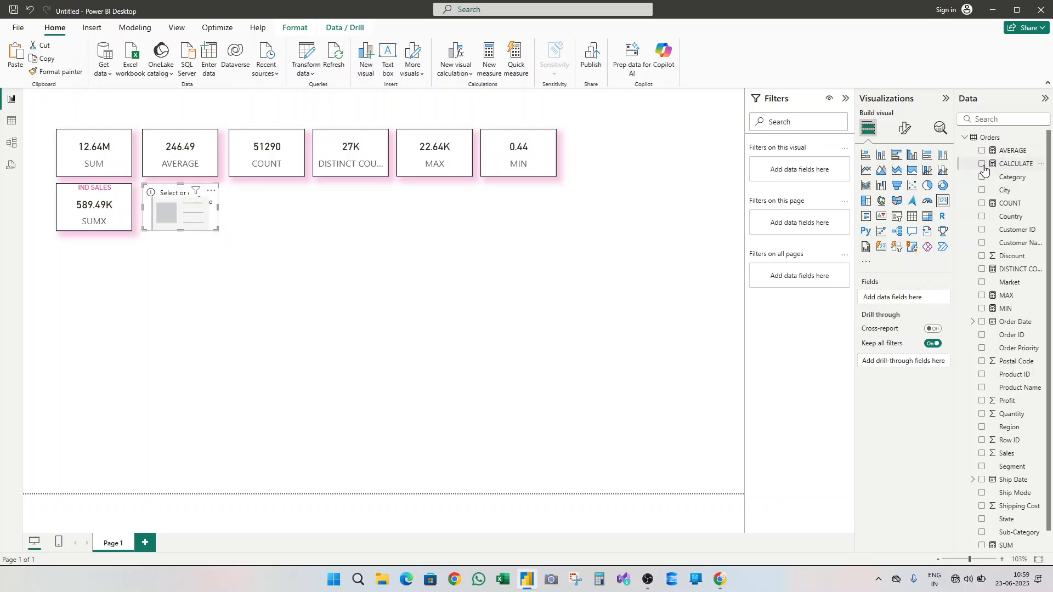
pyautogui.click(982, 164)
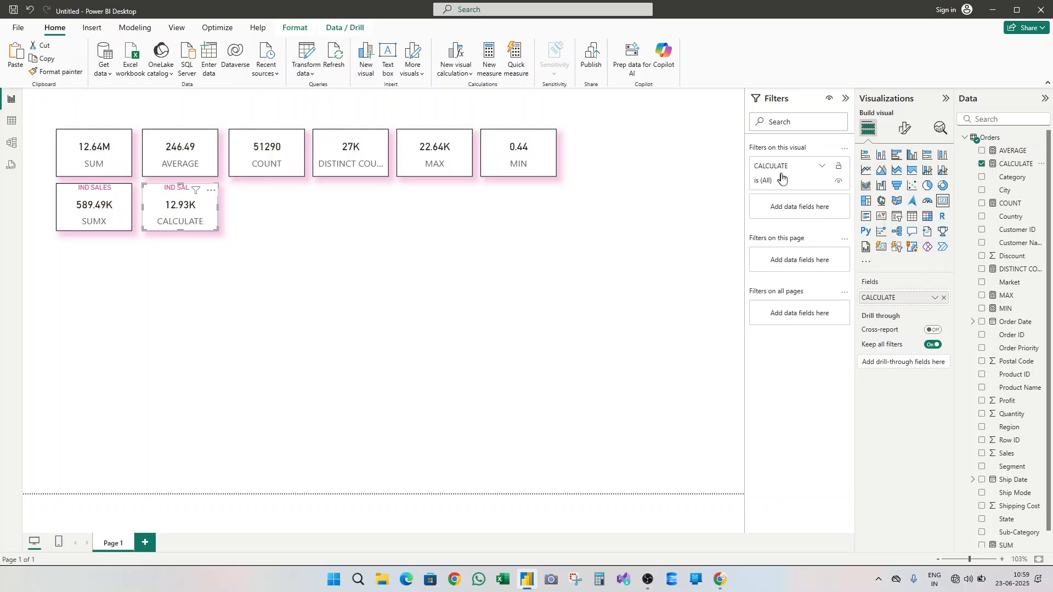
# - Change the CALCULATE card's title text to IND TG HYD SALES
pyautogui.click(904, 128)
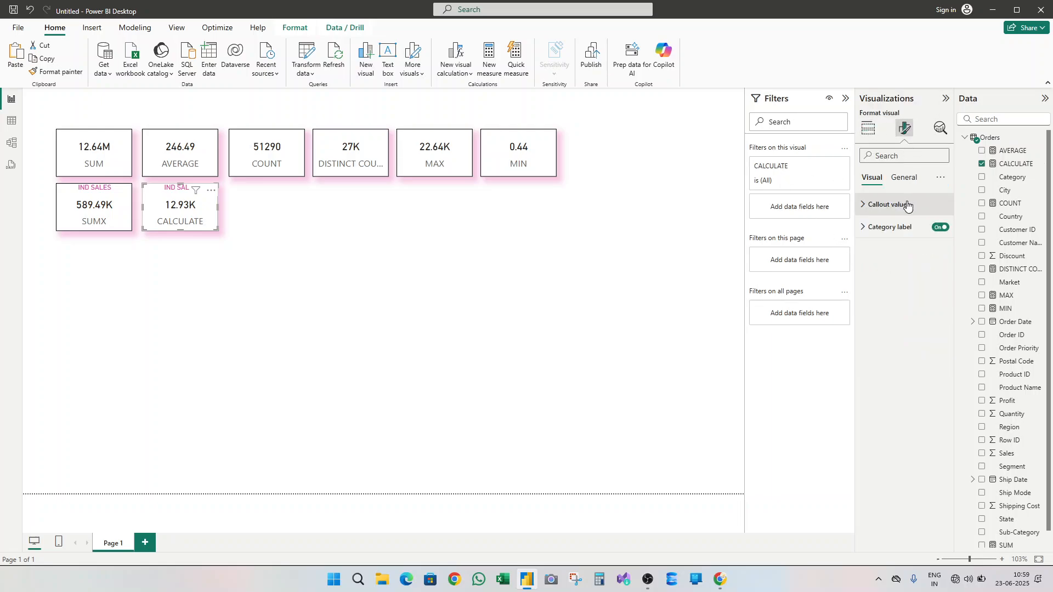
pyautogui.click(907, 205)
pyautogui.click(903, 178)
pyautogui.click(903, 235)
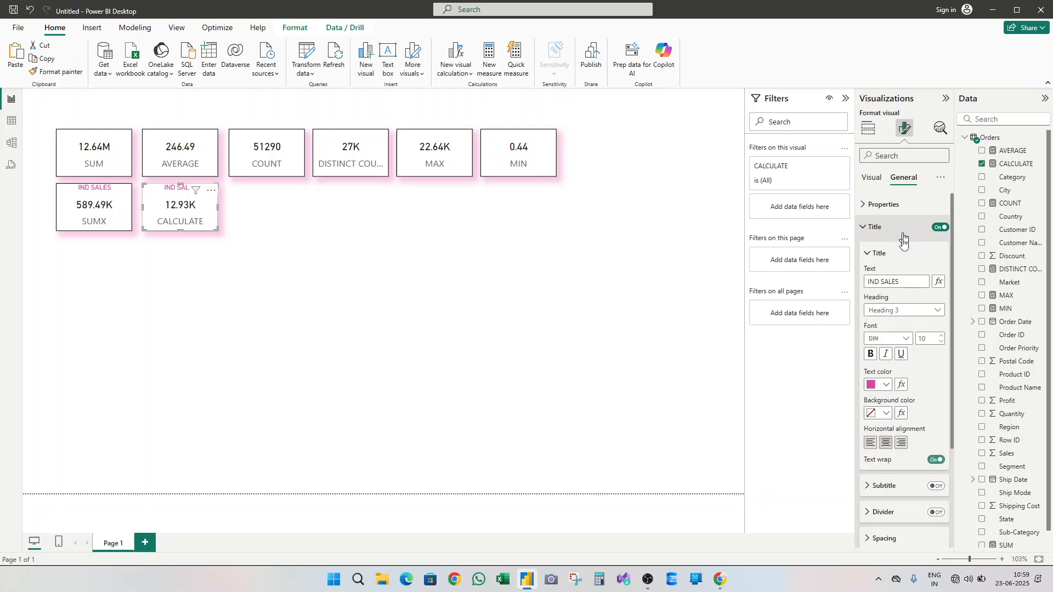
pyautogui.click(883, 282)
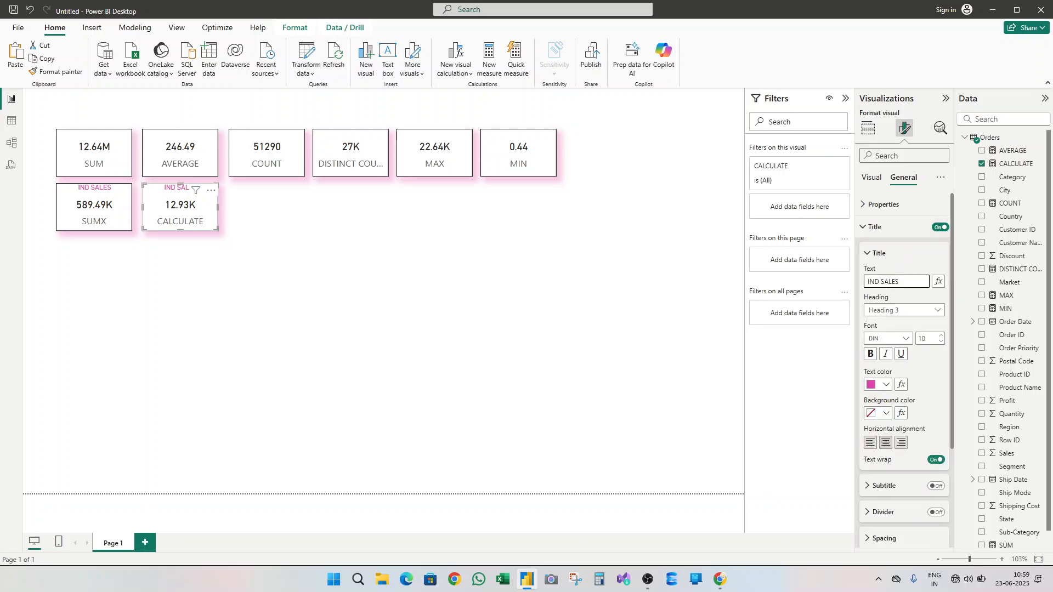
pyautogui.write('TG HYD')
pyautogui.click(282, 271)
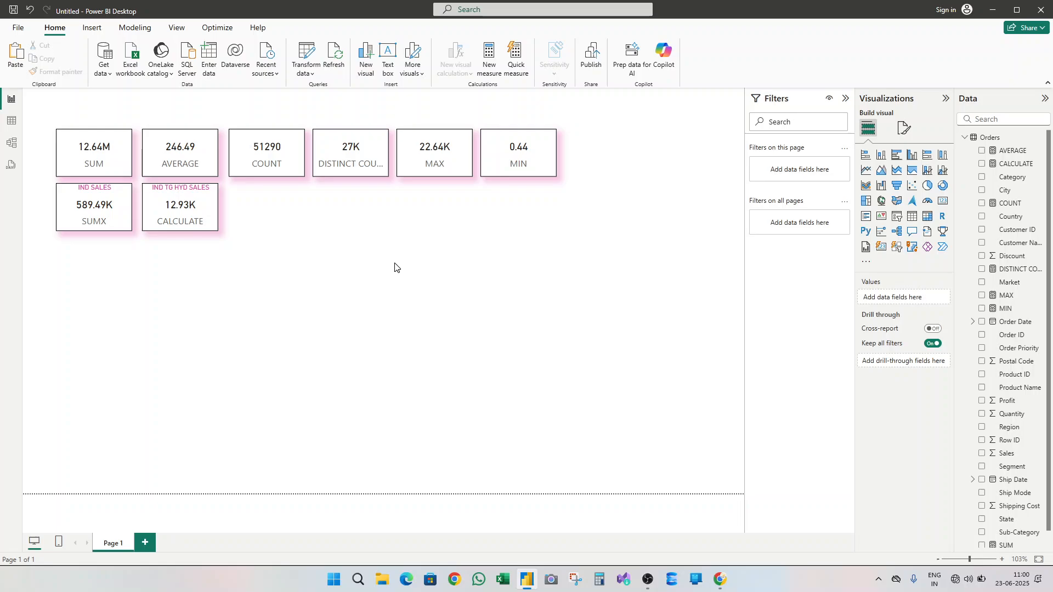
# - Create a new Orders measure named AVERAGEX and start its formula with the AVERAGEX function
pyautogui.click(1037, 138)
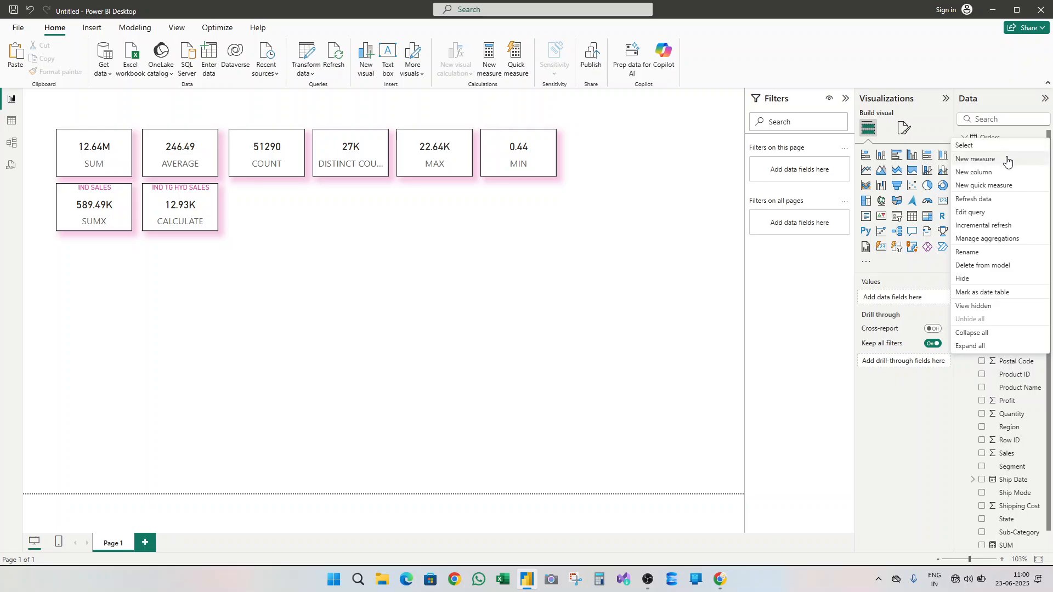
pyautogui.click(1007, 160)
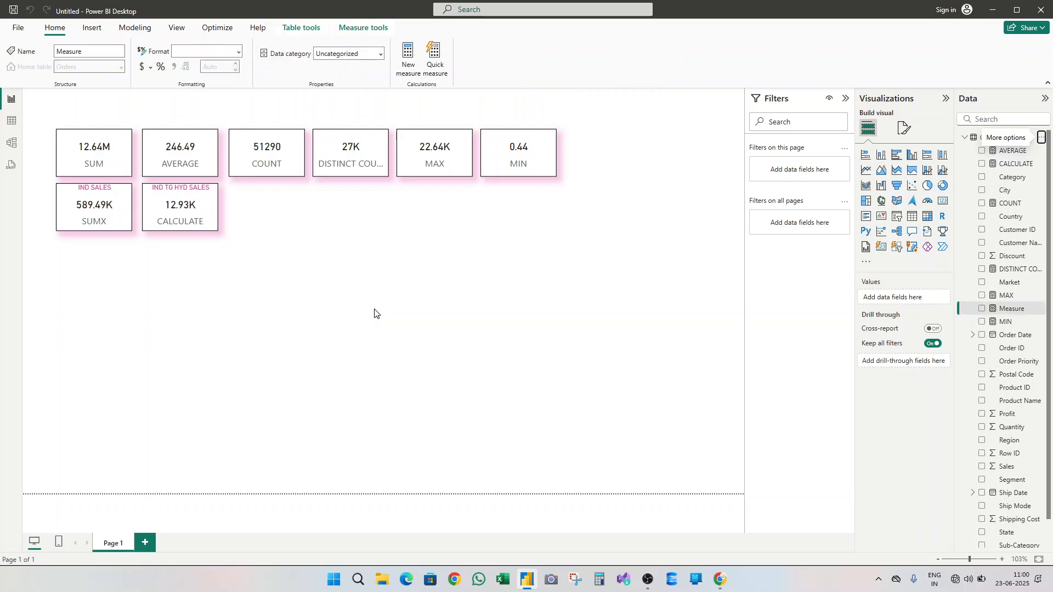
pyautogui.write('AVER')
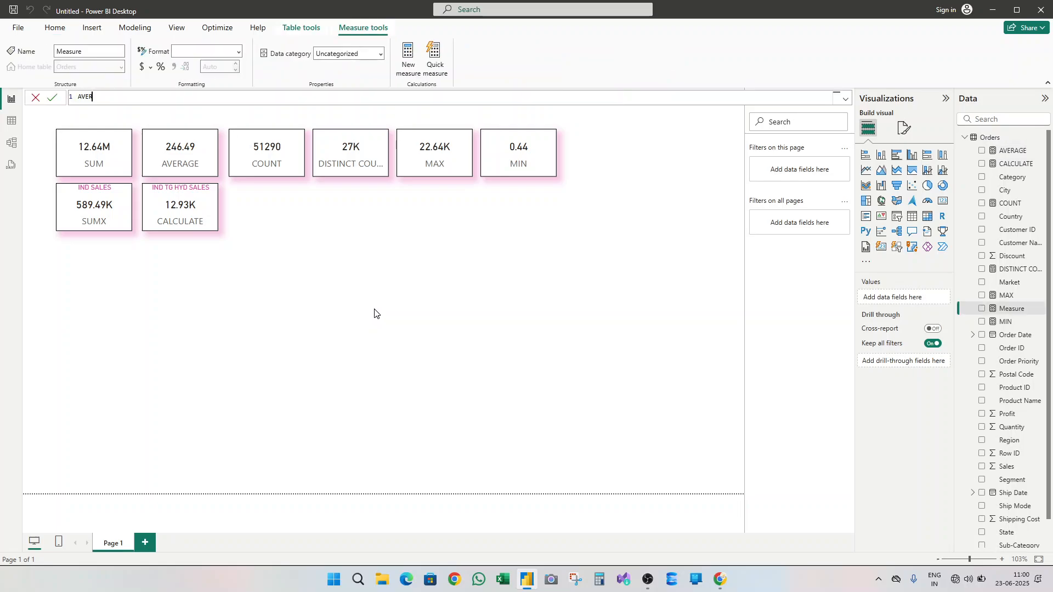
pyautogui.write('AGEX =ave')
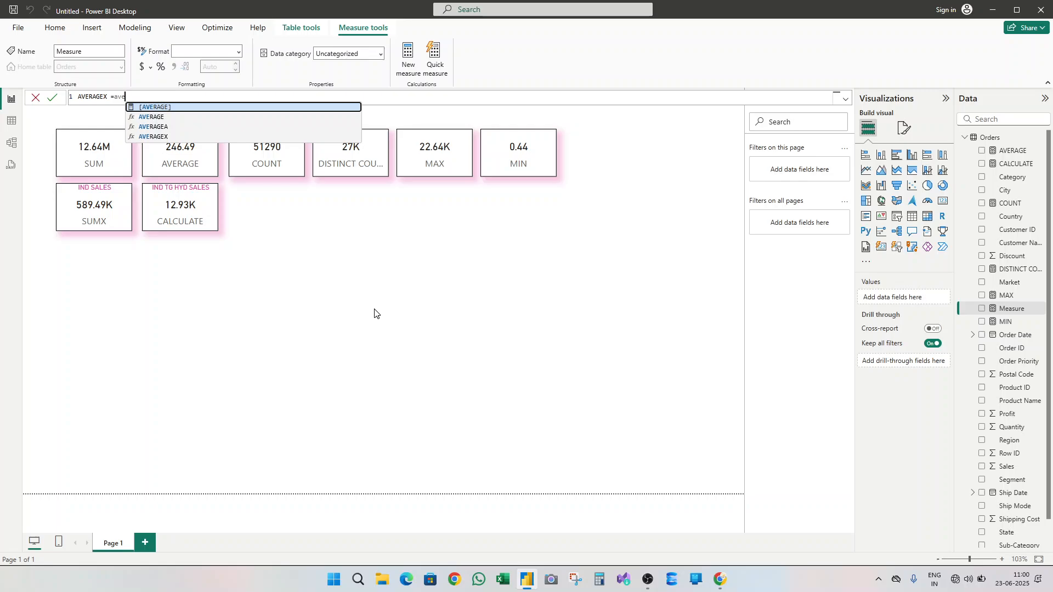
pyautogui.press('Down')
pyautogui.press('Down')
pyautogui.press('Down')
pyautogui.press('Tab')
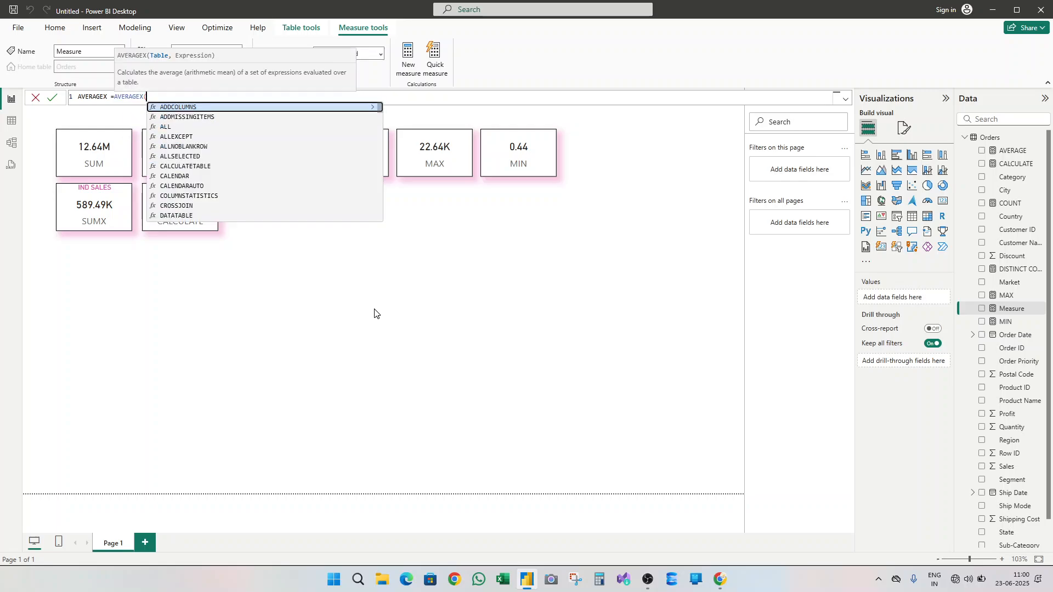
# - Complete the AVERAGEX formula to average Orders[Sales] over the Orders table filtered to Country equal to "India"
pyautogui.write('fi')
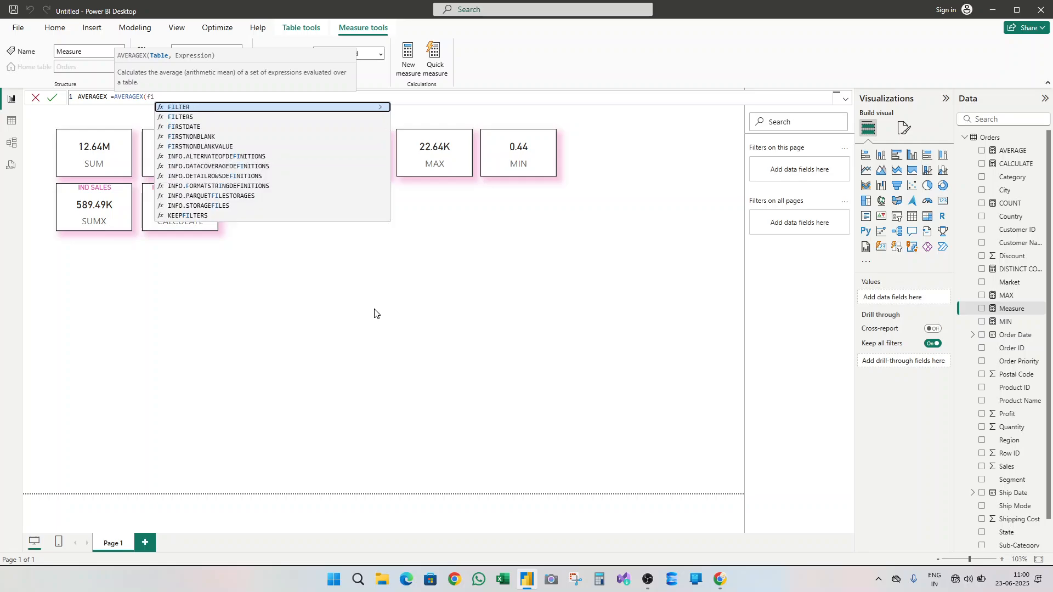
pyautogui.press('Tab')
pyautogui.write('Orders')
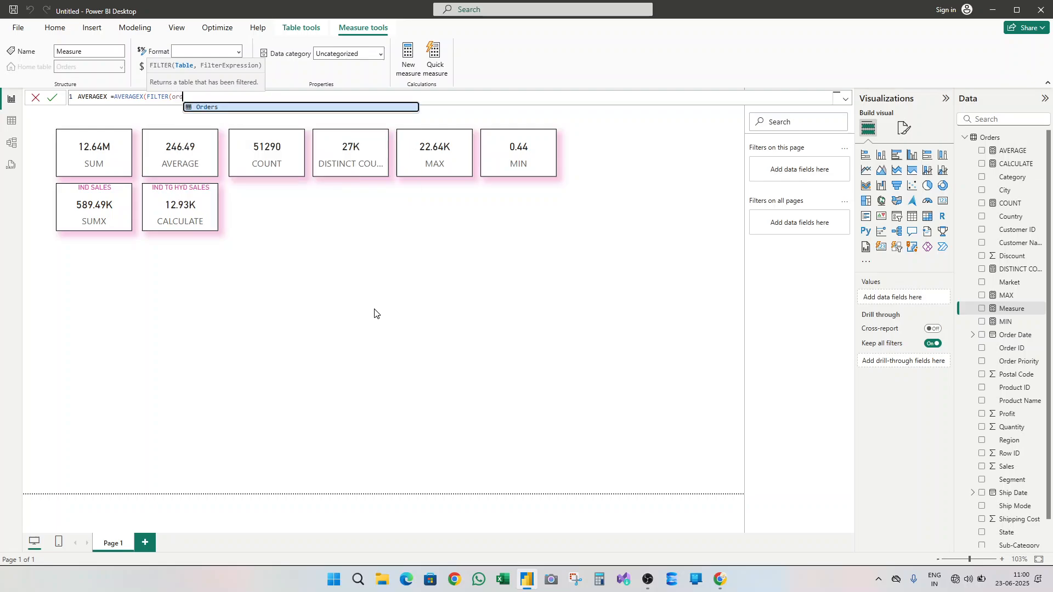
pyautogui.write(',country')
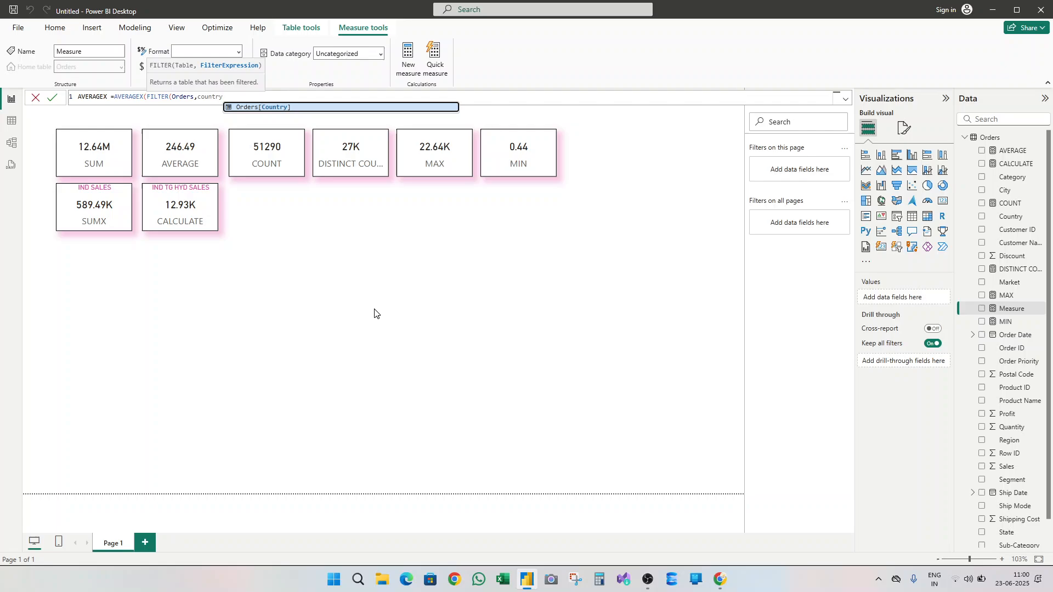
pyautogui.press('Tab')
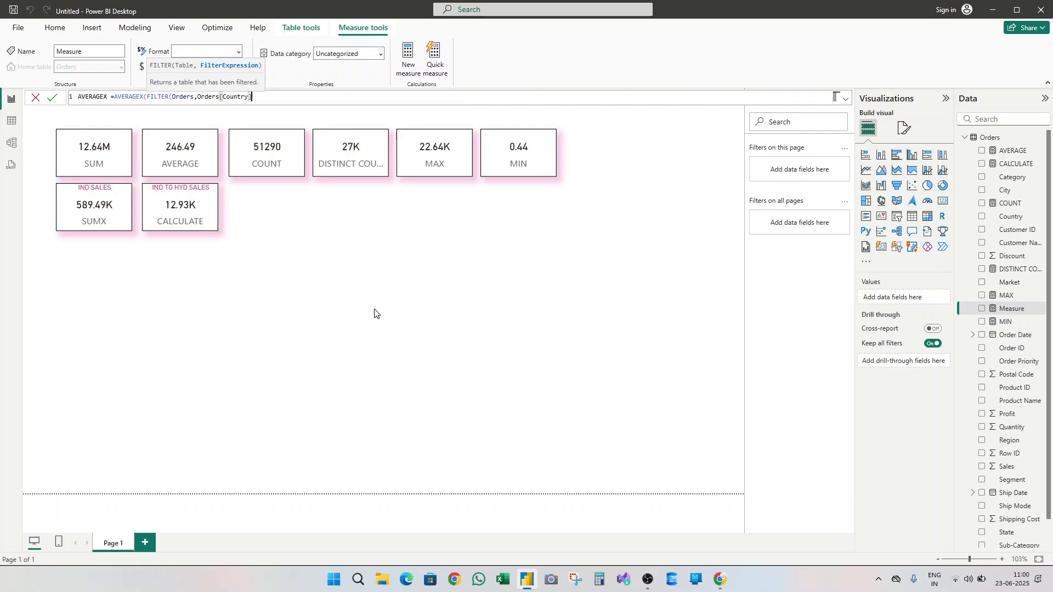
pyautogui.write('="')
pyautogui.write('Indi')
pyautogui.write('a"')
pyautogui.write('),Orders[Sales]')
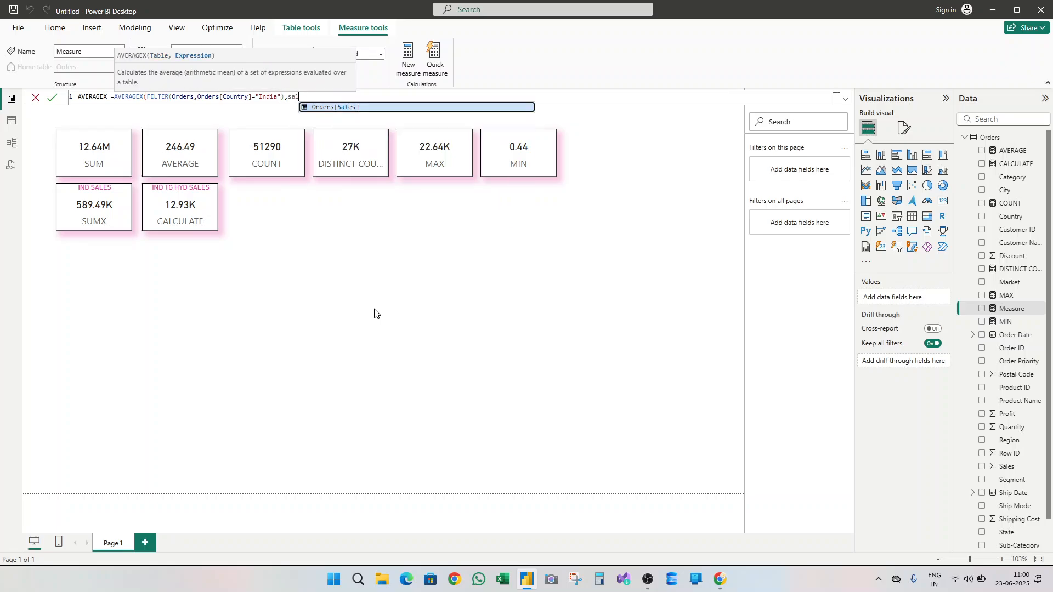
pyautogui.write(')')
pyautogui.press('Return')
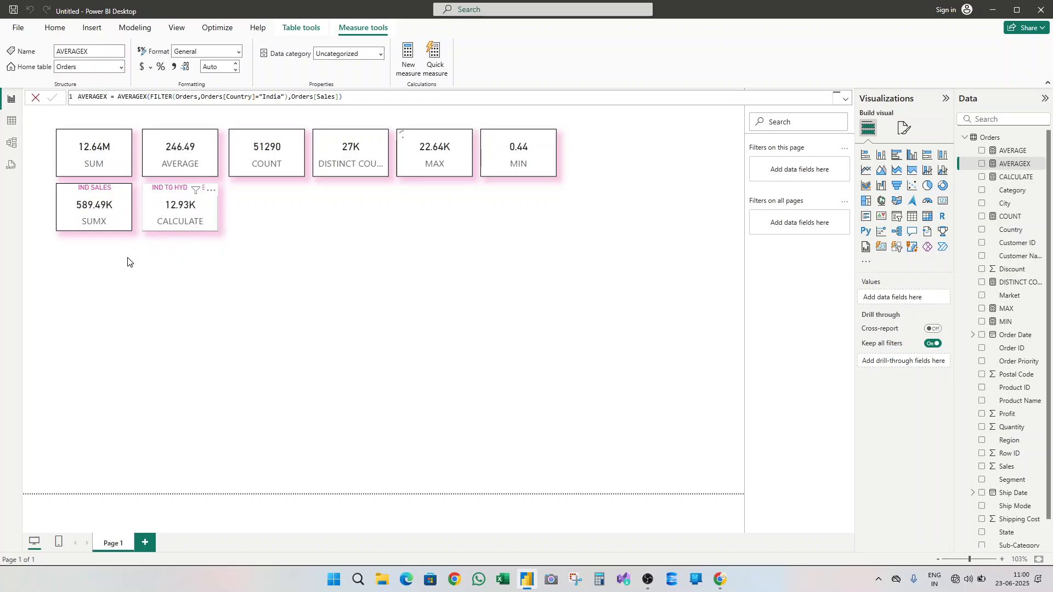
# - Move the CALCULATE card directly below the SUMX card, aligned with its edges, and deselect it
pyautogui.moveTo(193, 205); pyautogui.dragTo(129, 239)
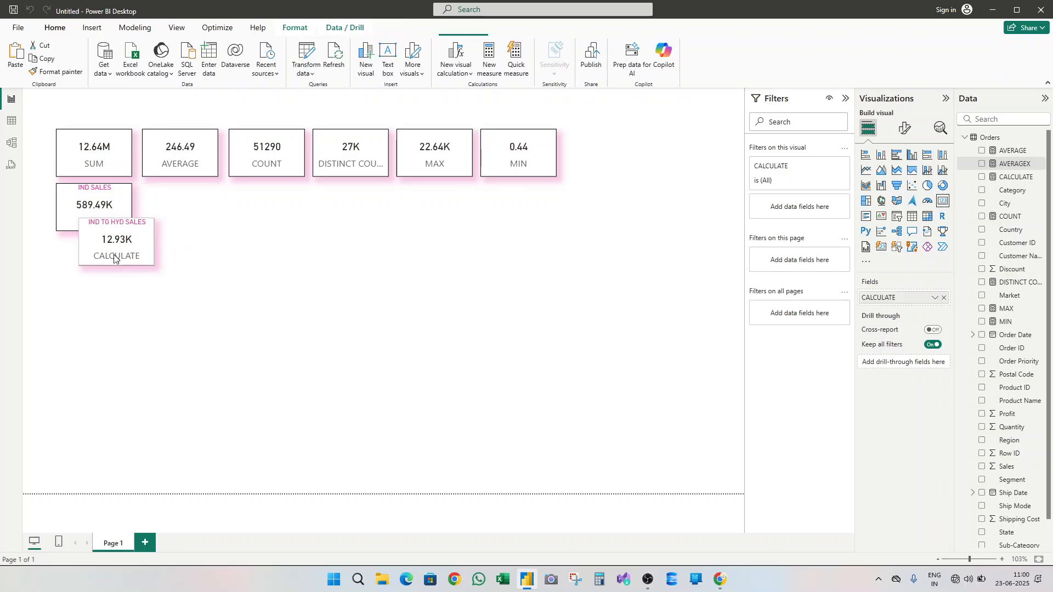
pyautogui.moveTo(98, 277); pyautogui.dragTo(107, 248)
pyautogui.moveTo(192, 202)
pyautogui.mouseDown()
pyautogui.moveTo(98, 296)
pyautogui.moveTo(124, 278)
pyautogui.moveTo(123, 254)
pyautogui.mouseUp()
pyautogui.click(236, 269)
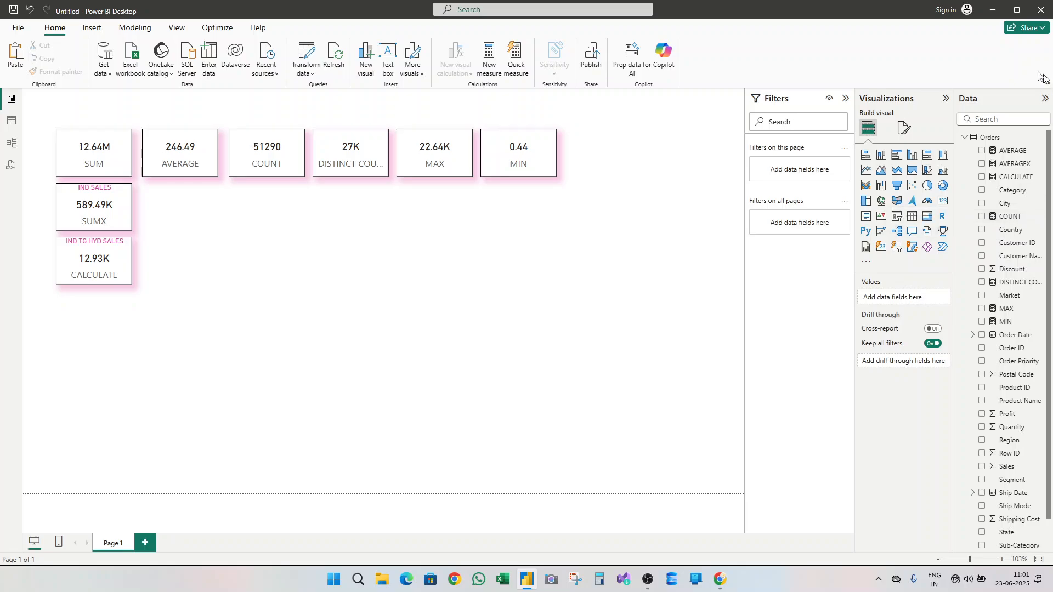
# - Add a new column to the Orders table without entering a formula
pyautogui.click(1041, 141)
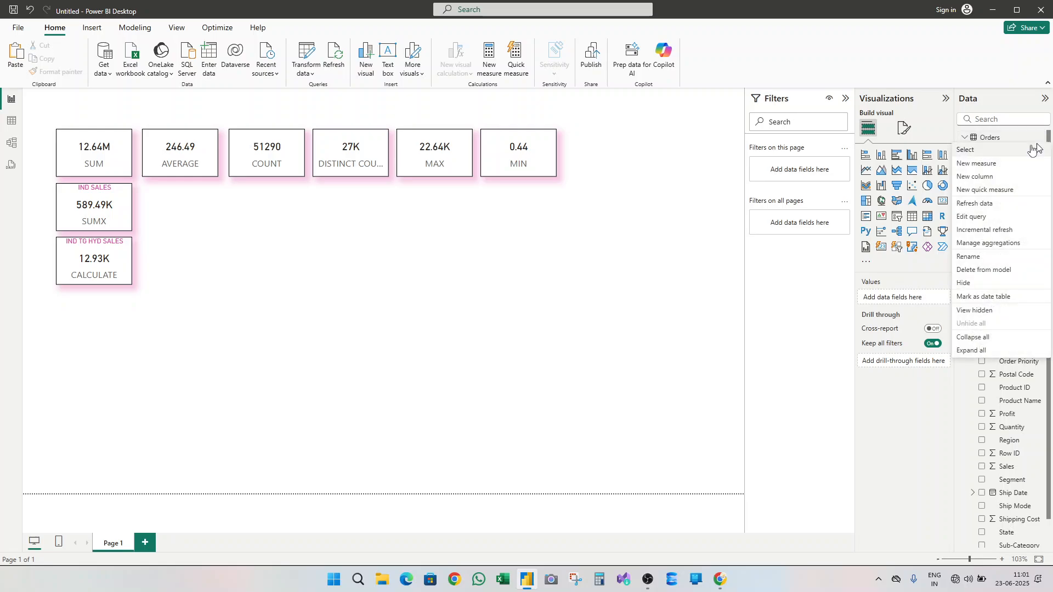
pyautogui.click(998, 174)
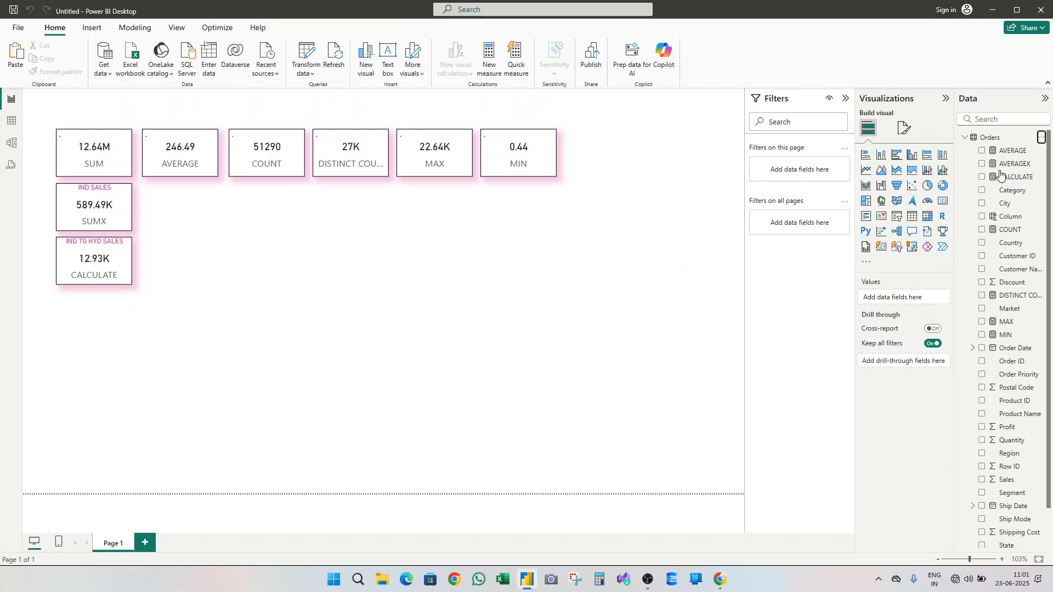
# - Create a new Orders measure named COUNTX and start its formula with the COUNTX function
pyautogui.click(1041, 137)
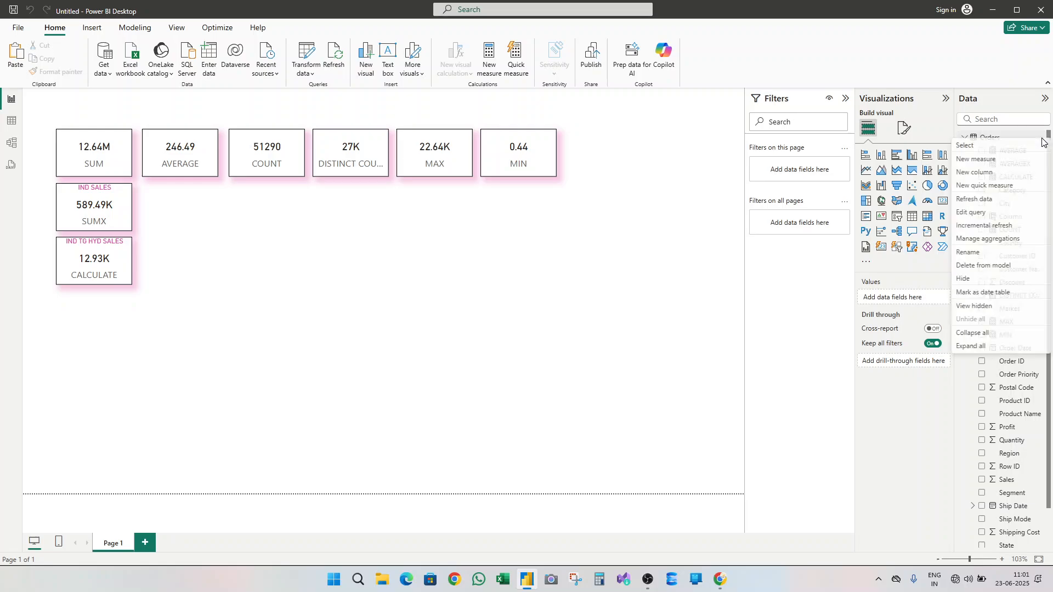
pyautogui.click(1016, 160)
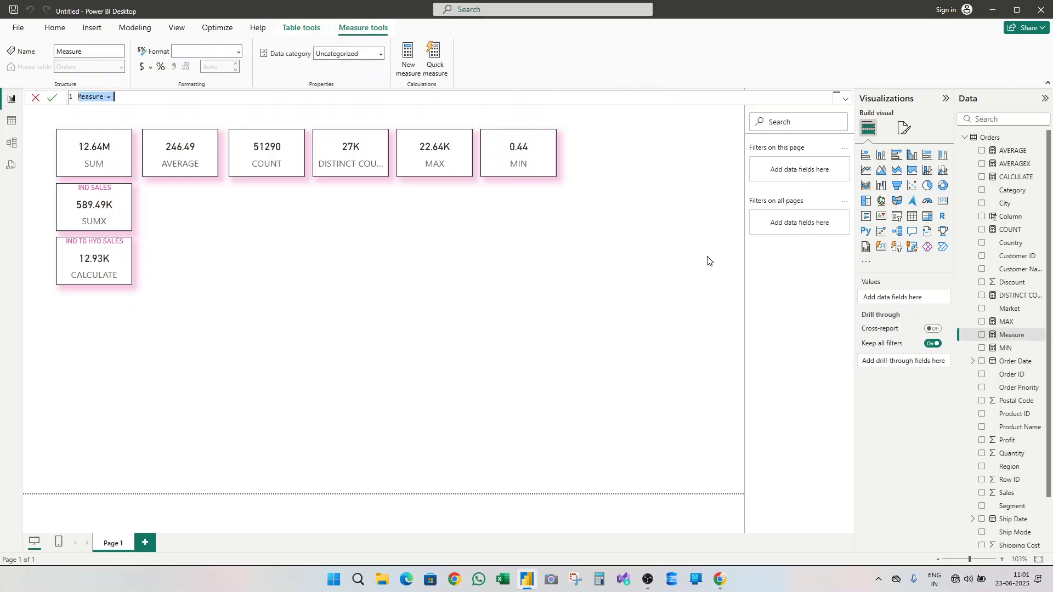
pyautogui.write('COUNTX =cou')
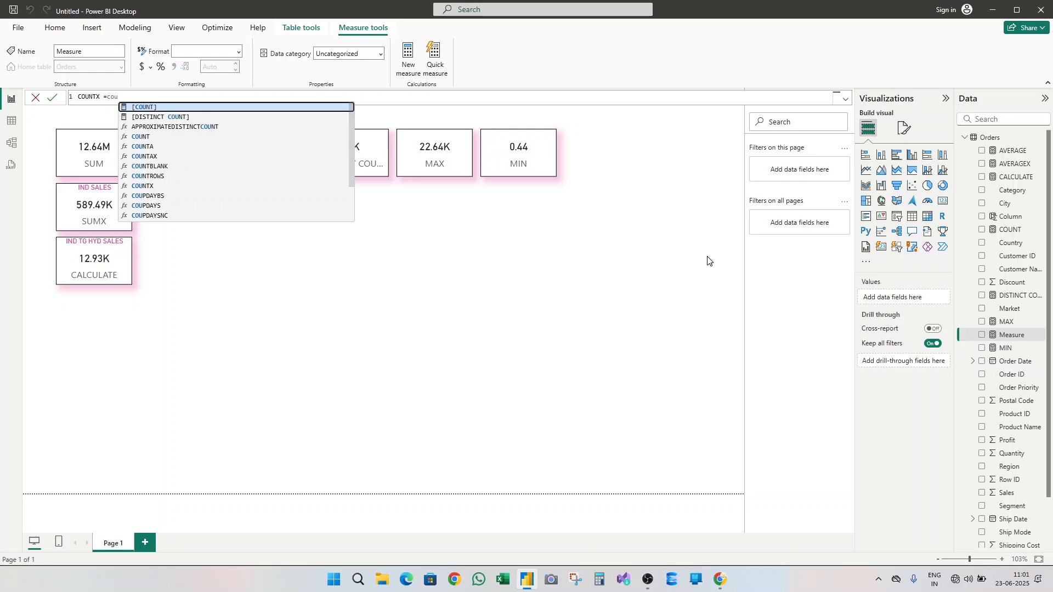
pyautogui.press('Down')
pyautogui.press('Down')
pyautogui.press('Down')
pyautogui.press('Down')
pyautogui.press('Down')
pyautogui.press('Down')
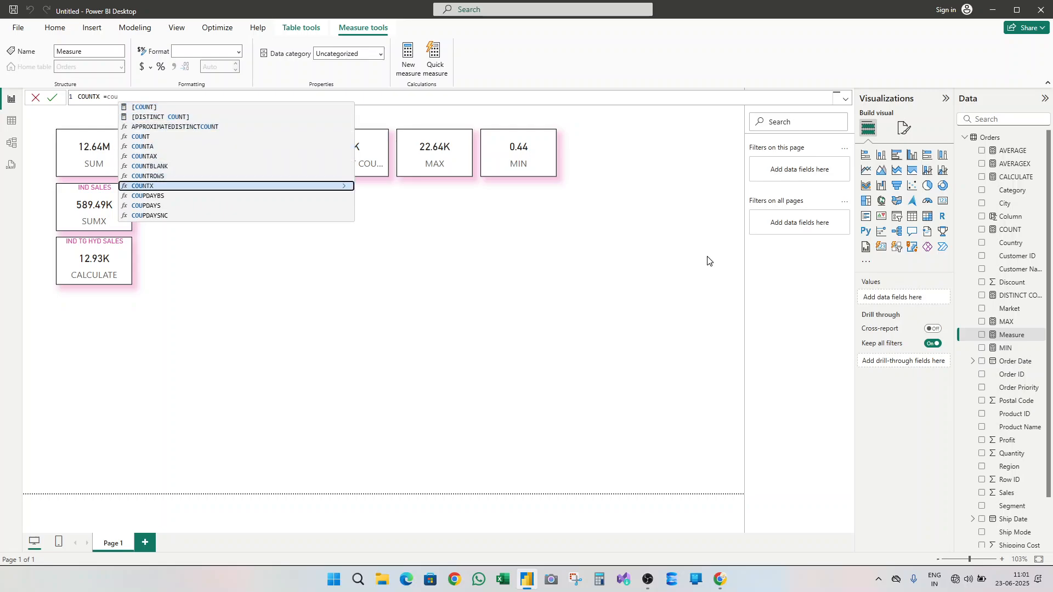
pyautogui.press('Tab')
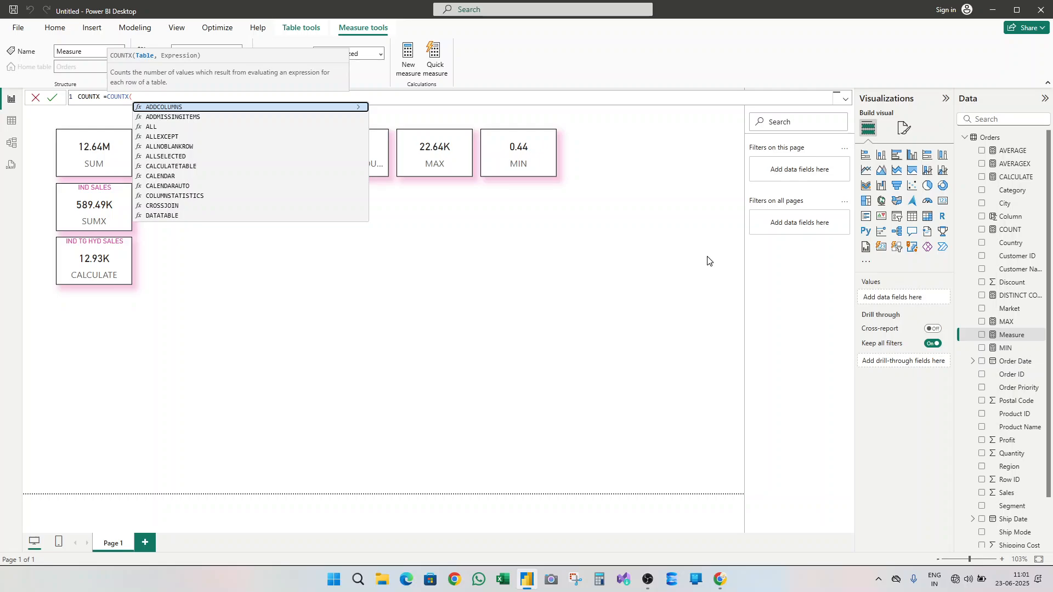
# - Complete the COUNTX formula to count Orders[Sales] over the Orders table filtered to Country equal to "India"
pyautogui.write('fil')
pyautogui.press('Tab')
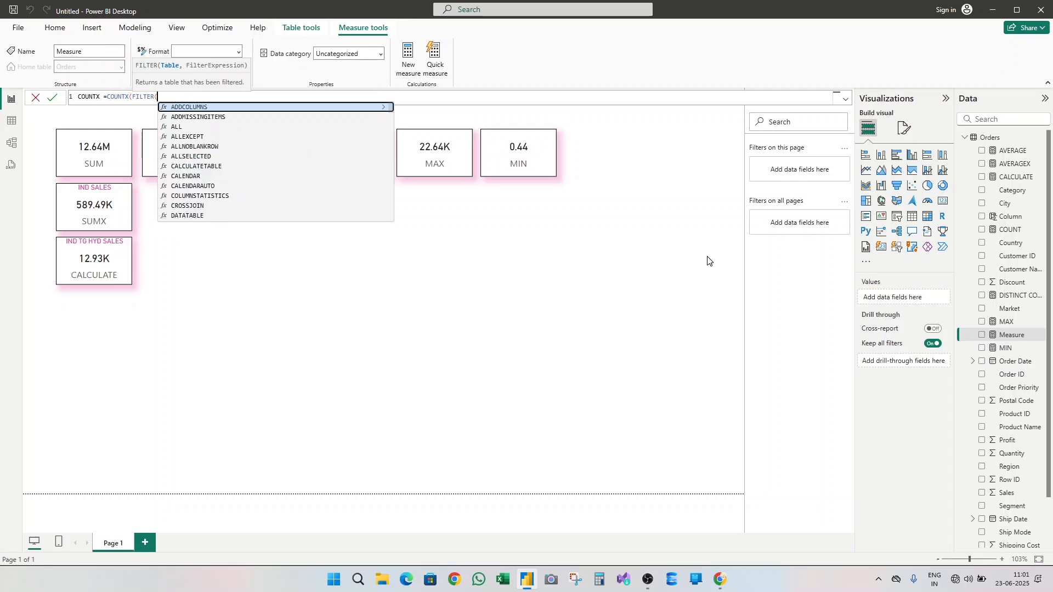
pyautogui.write('Orders,')
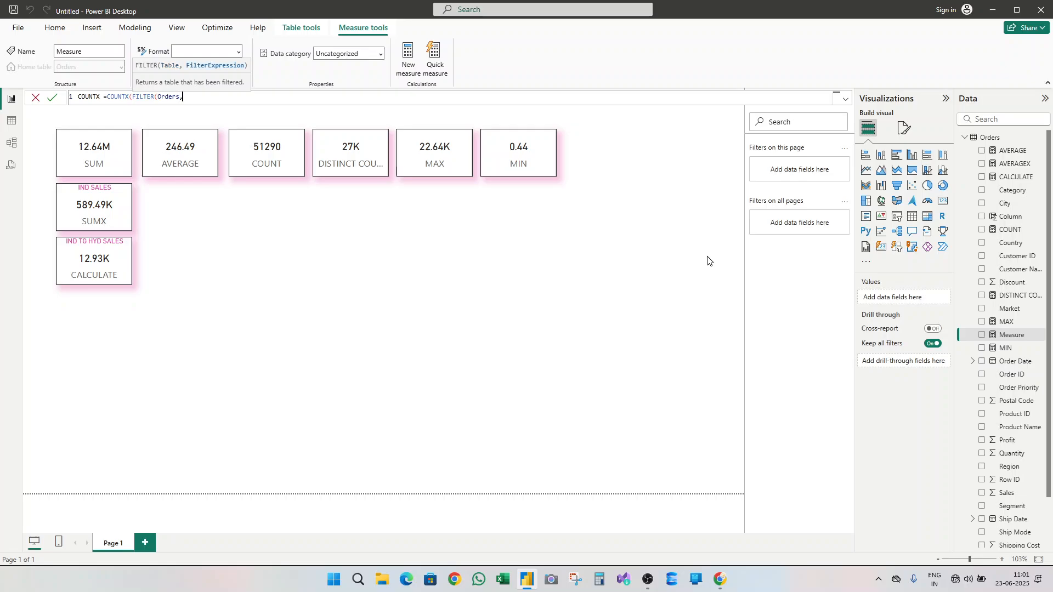
pyautogui.write('cou')
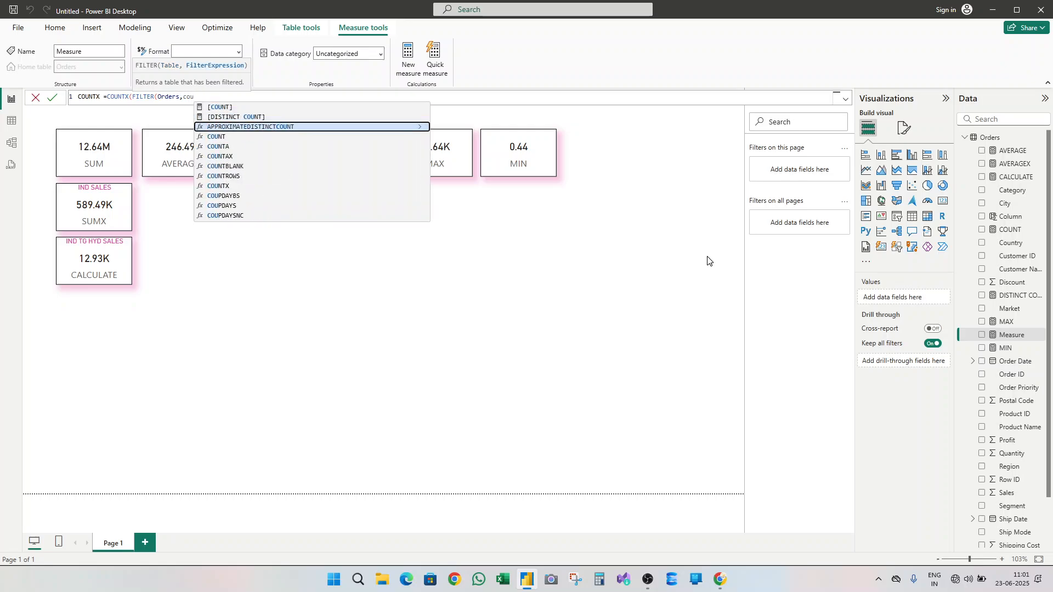
pyautogui.press('Down')
pyautogui.press('Down')
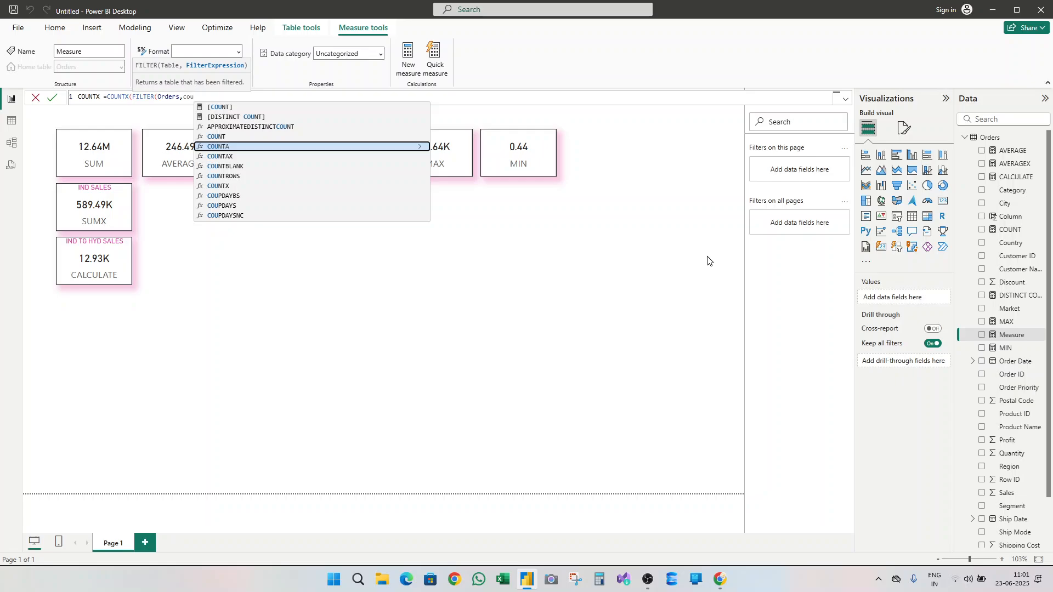
pyautogui.write('ntr')
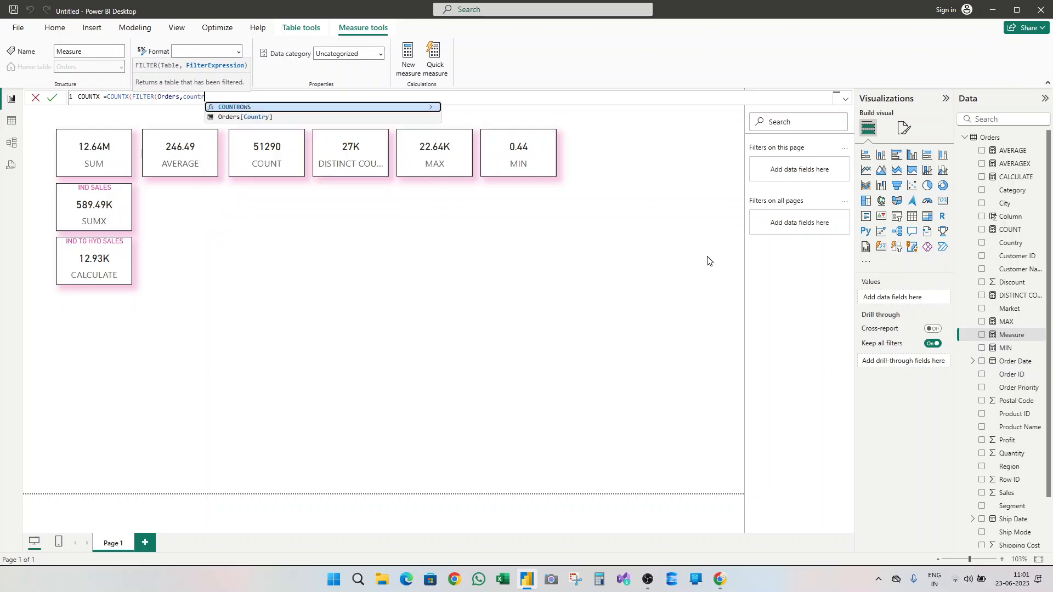
pyautogui.press('Down')
pyautogui.press('Tab')
pyautogui.write('=')
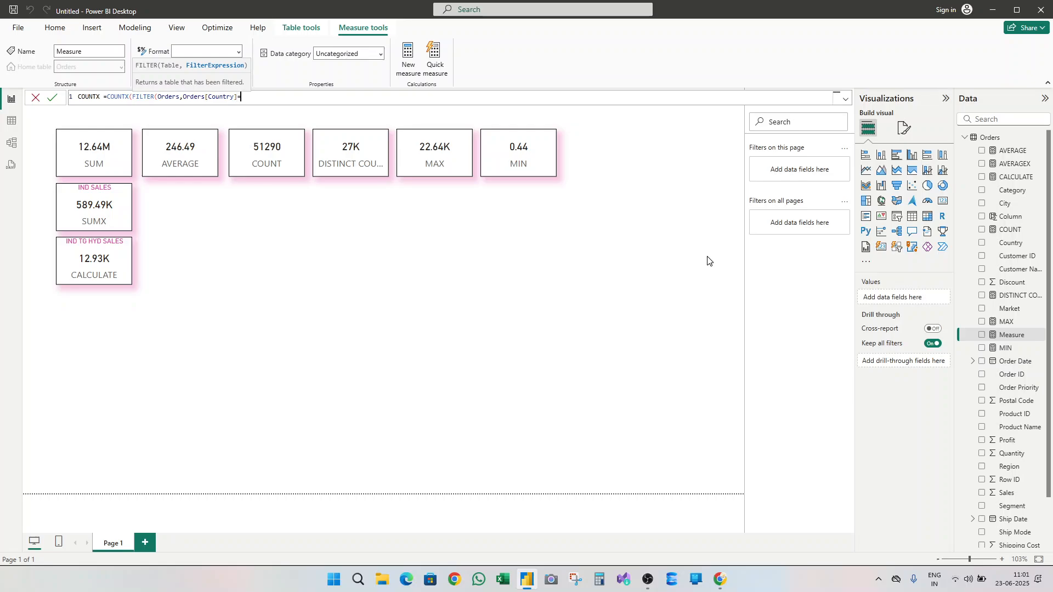
pyautogui.write('"India"),Orders[Sales]')
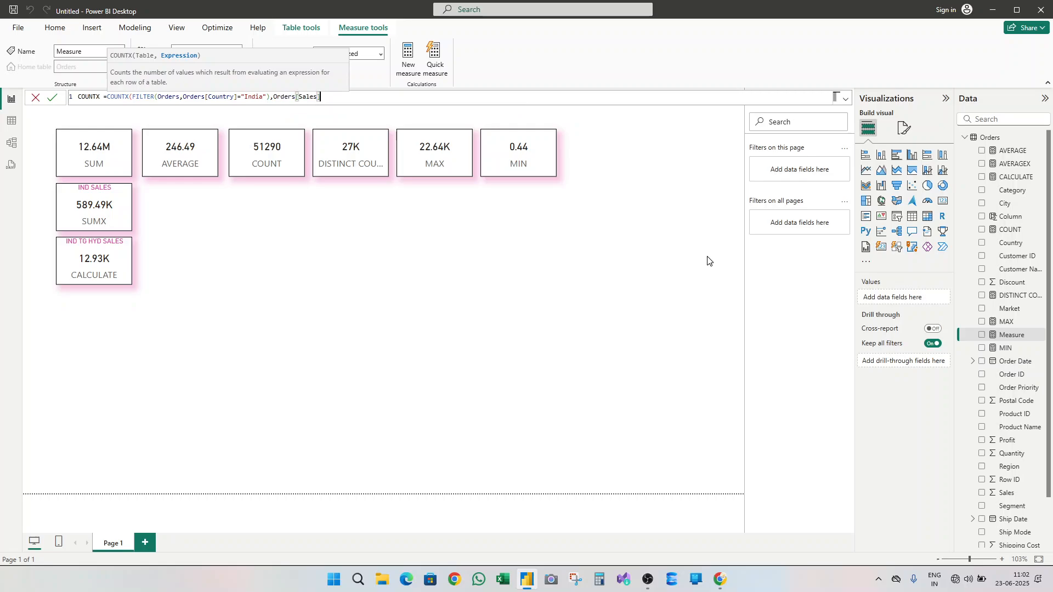
pyautogui.write(')')
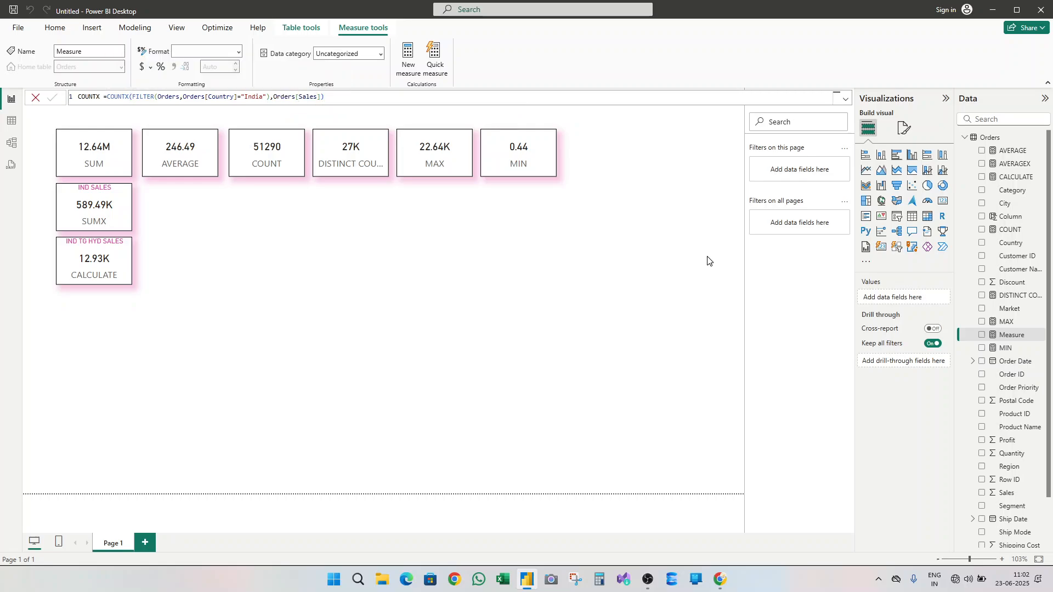
pyautogui.press('Return')
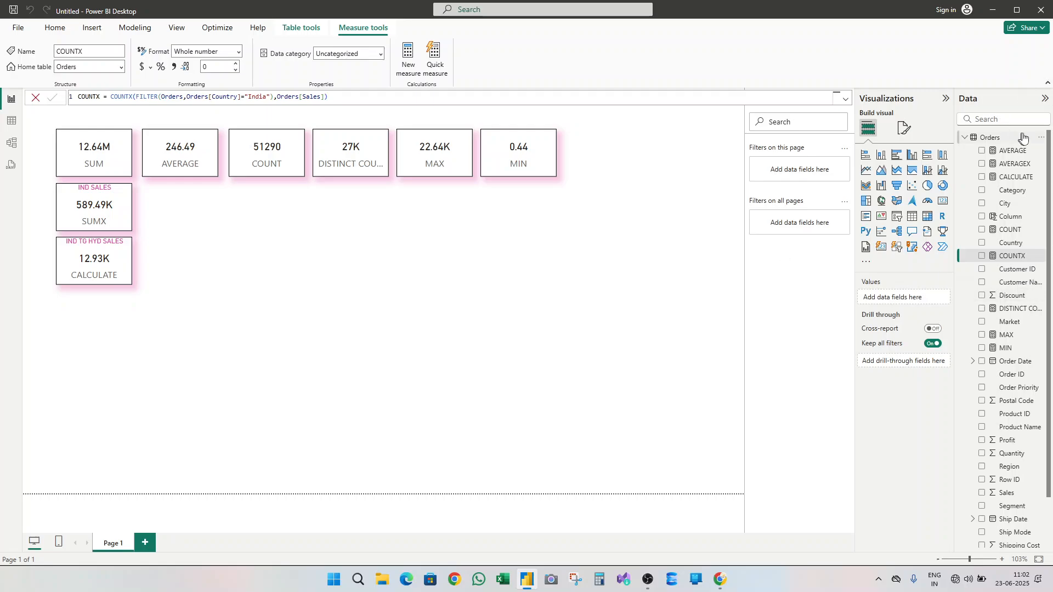
# - Create a new Orders measure named MAXX and start its formula with MAXX and a nested FILTER function
pyautogui.click(1039, 138)
pyautogui.click(1022, 160)
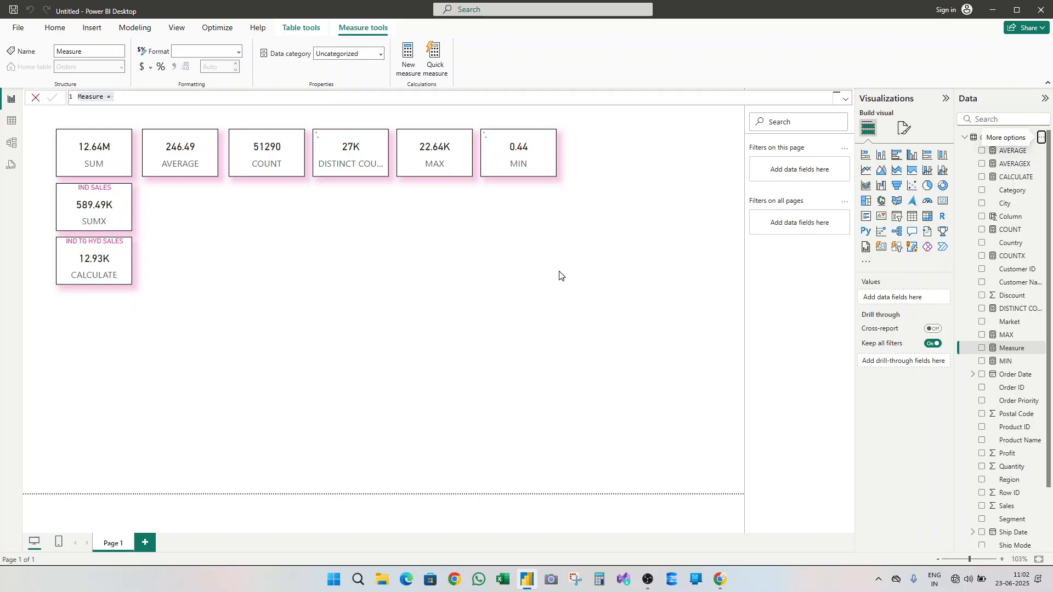
pyautogui.hotkey('ctrl', 'a')
pyautogui.write('MA')
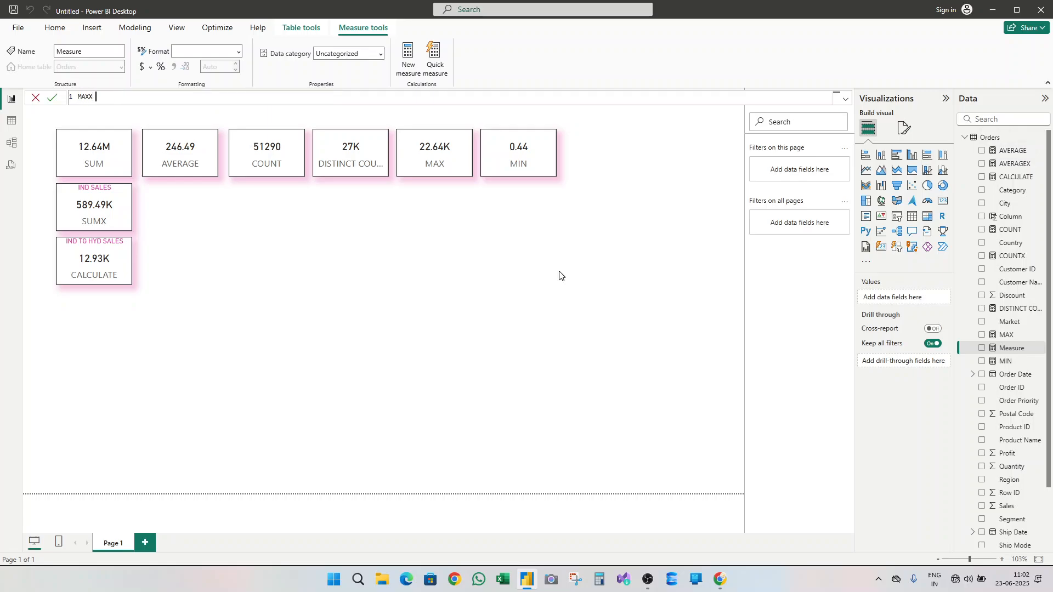
pyautogui.write('XX =MAXX(')
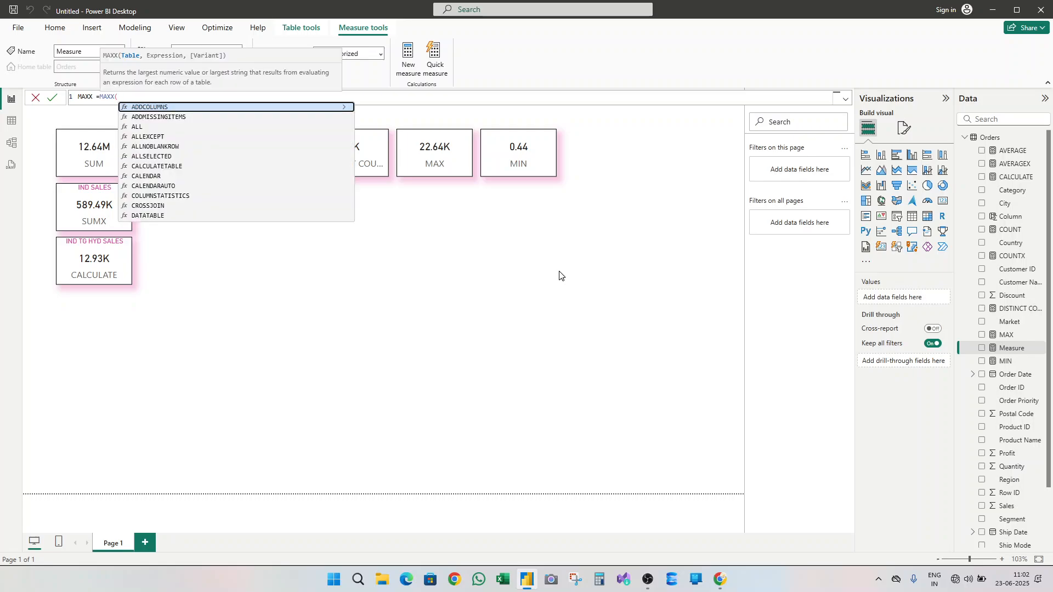
pyautogui.write('FILTER(')
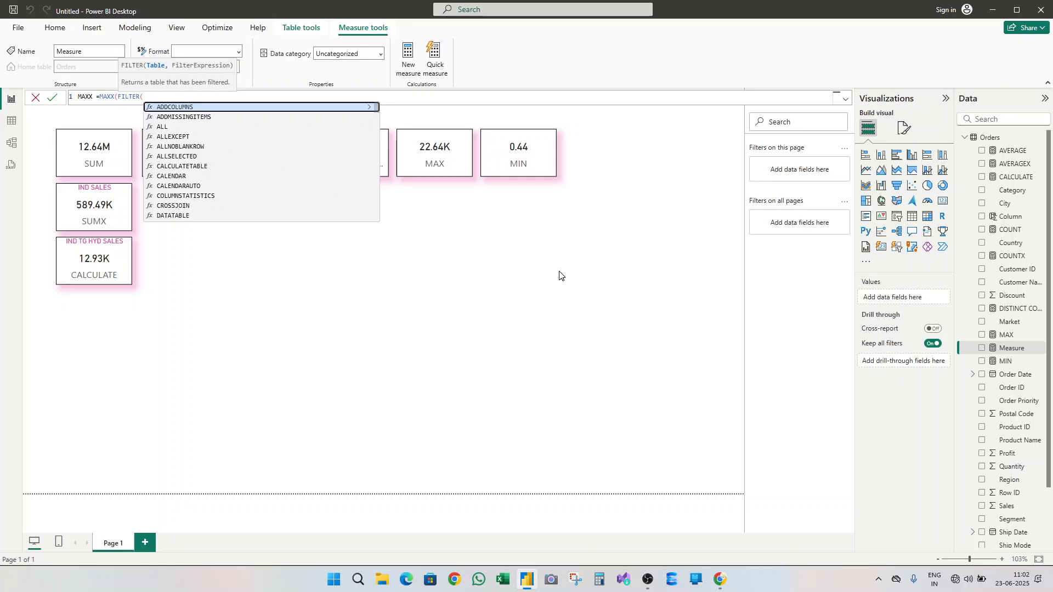
# - Complete the MAXX formula by filtering Orders to Country equal to "India" and returning the maximum of Orders[Sales]
pyautogui.write('Orders,')
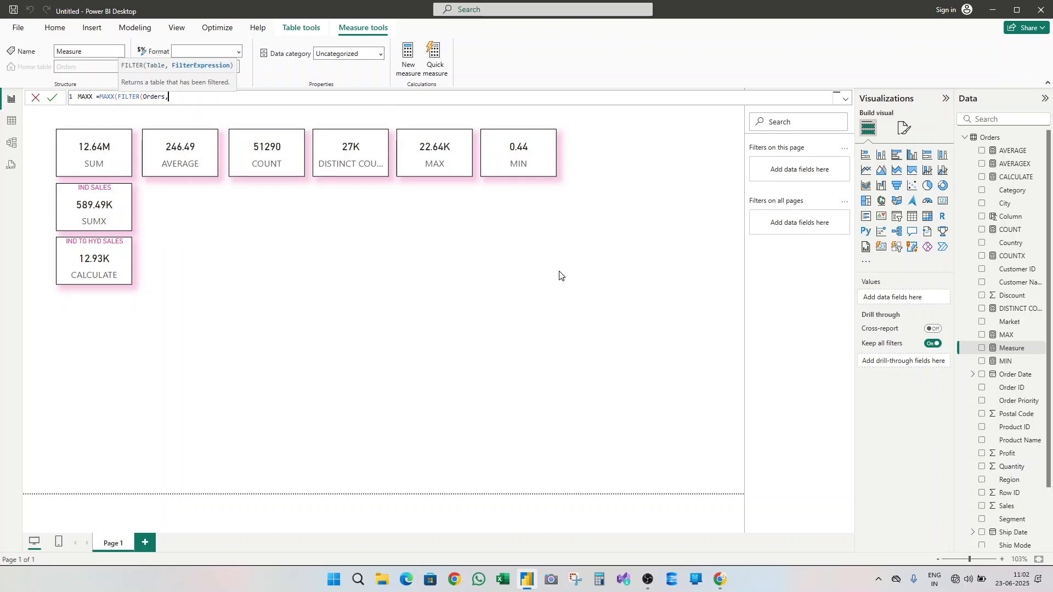
pyautogui.write('country')
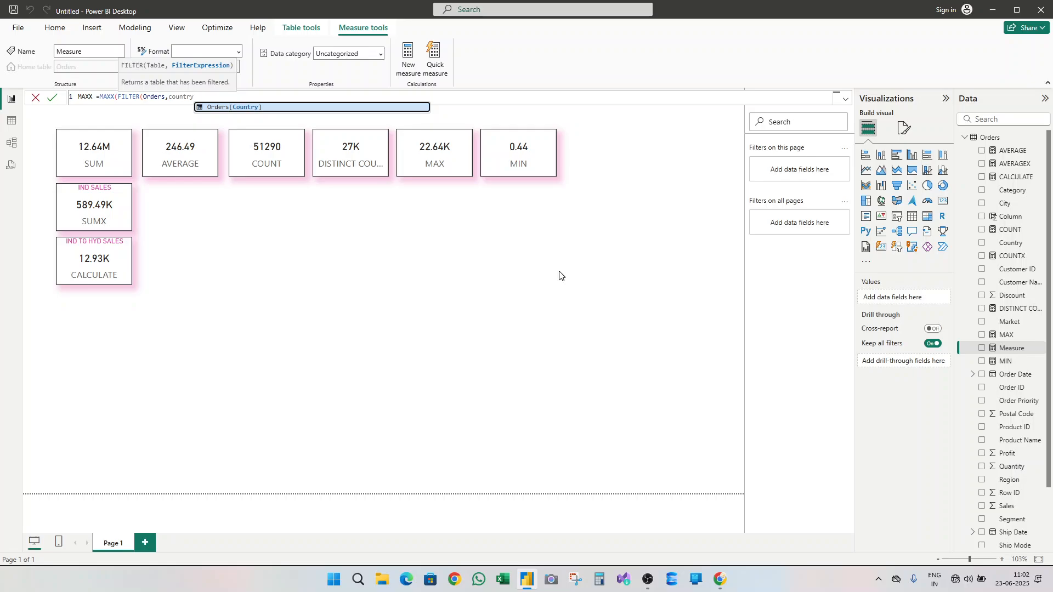
pyautogui.press('Tab')
pyautogui.write('="Ind')
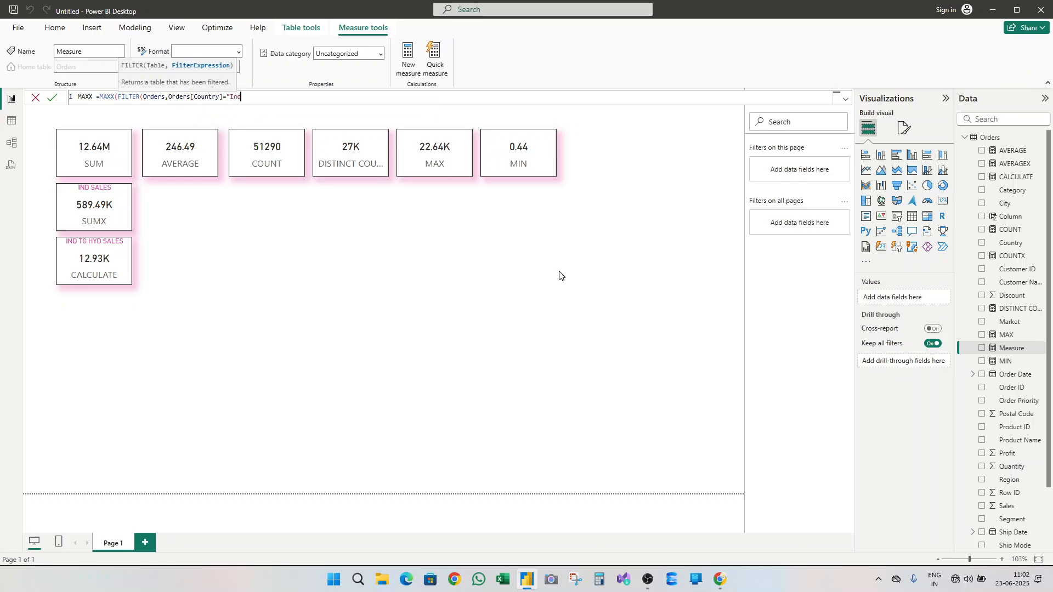
pyautogui.write('ia')
pyautogui.write('"),Orders[Sales]')
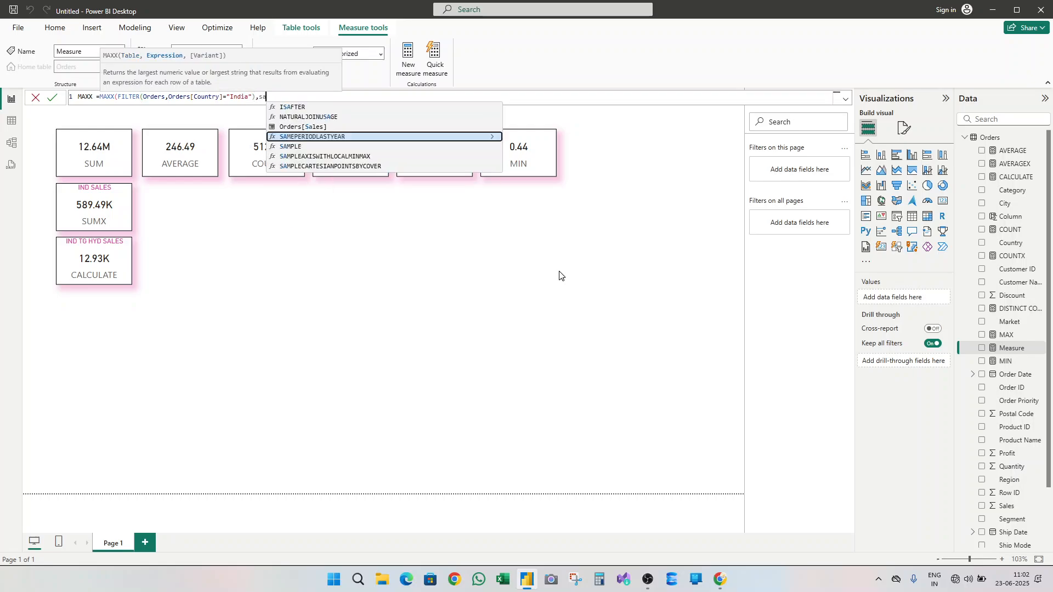
pyautogui.write(')')
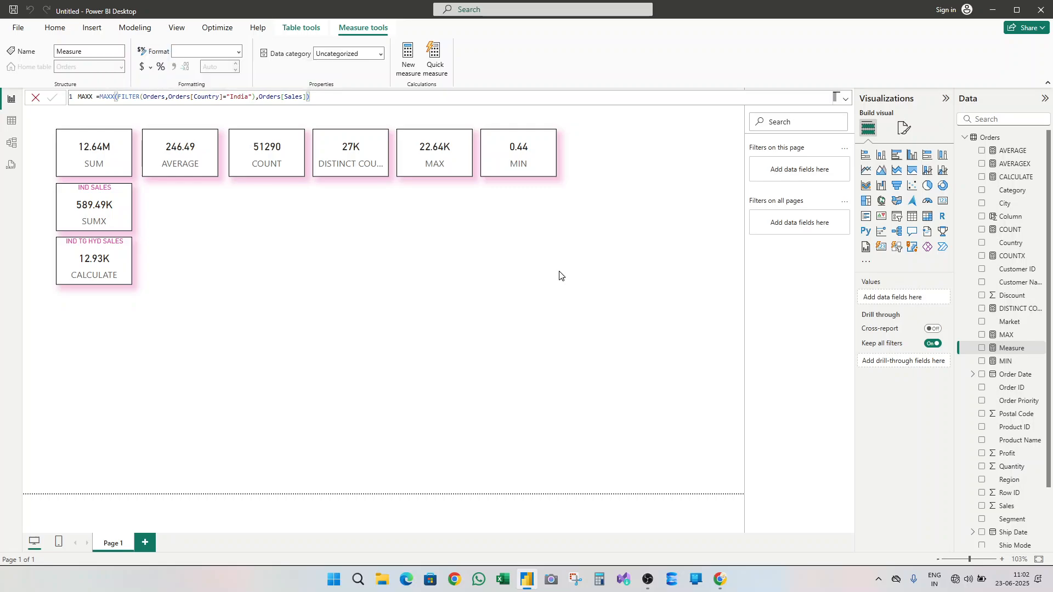
pyautogui.press('Return')
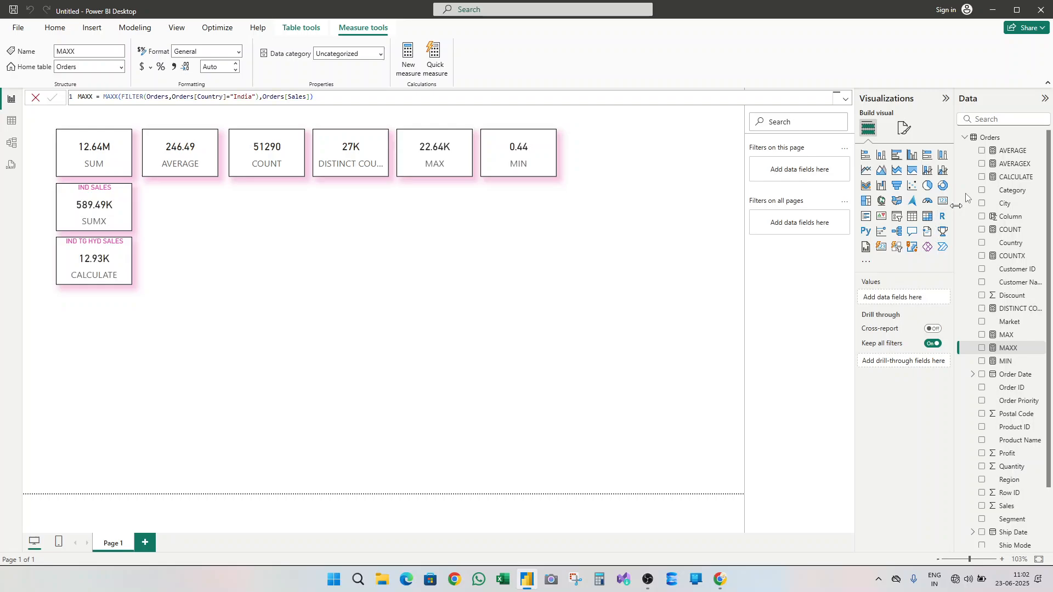
# - Create a new Orders measure named MINX and start its formula with MINX and a nested FILTER function
pyautogui.click(1041, 137)
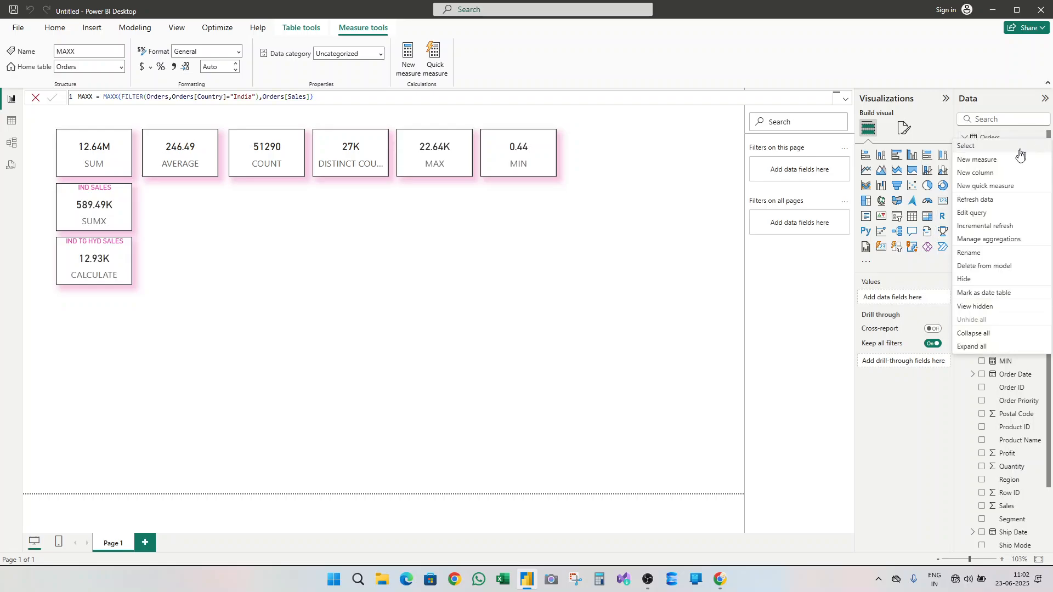
pyautogui.click(1011, 161)
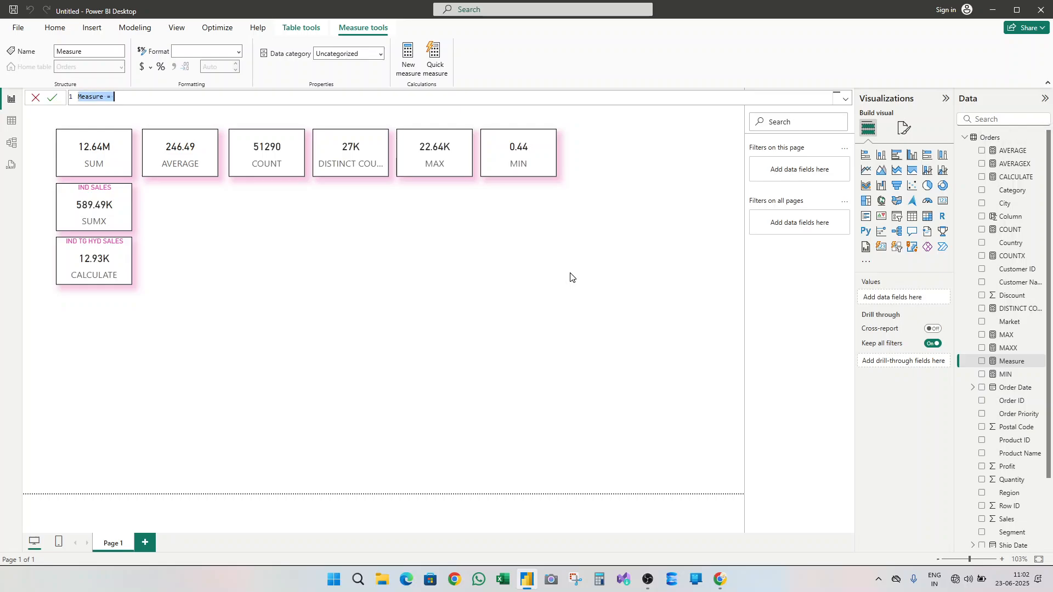
pyautogui.write('MINX =min')
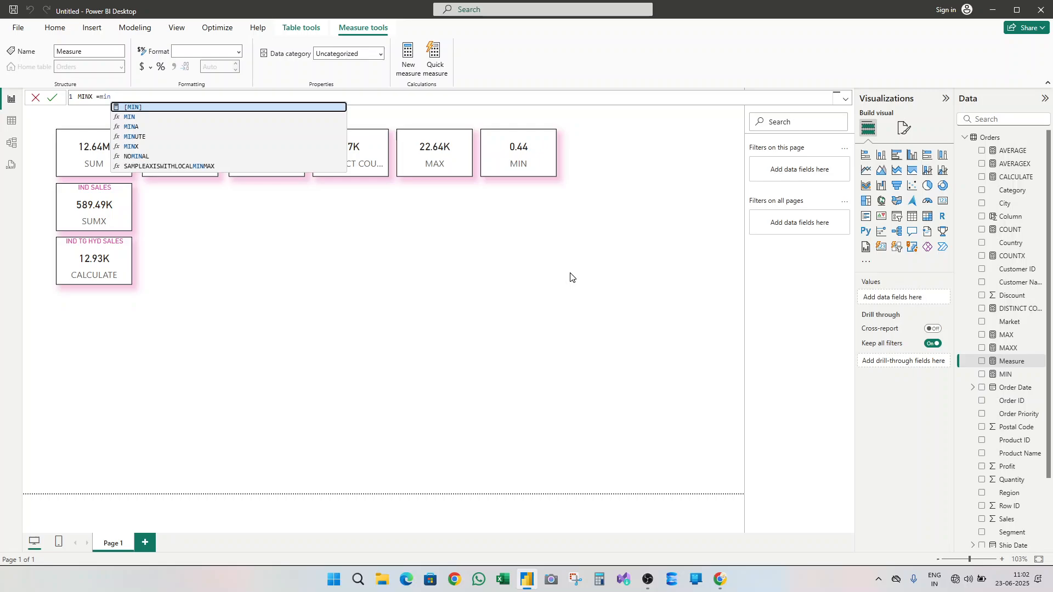
pyautogui.write('x')
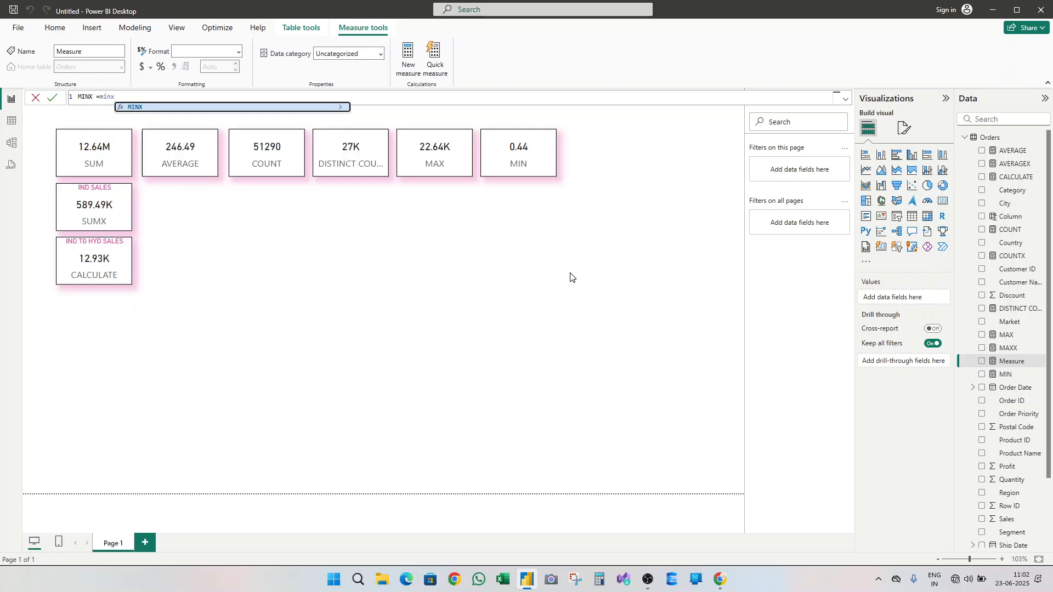
pyautogui.press('Tab')
pyautogui.write('fil')
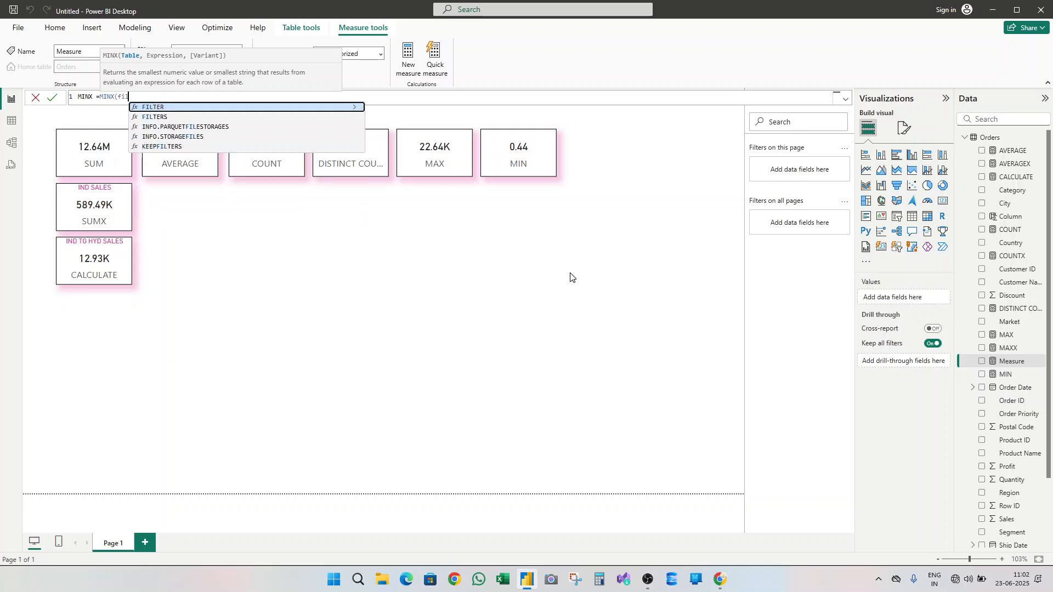
pyautogui.press('Tab')
# - Complete the MINX formula by filtering Orders to Country equal to "India" and returning the minimum of Orders[Sales]
pyautogui.write('or')
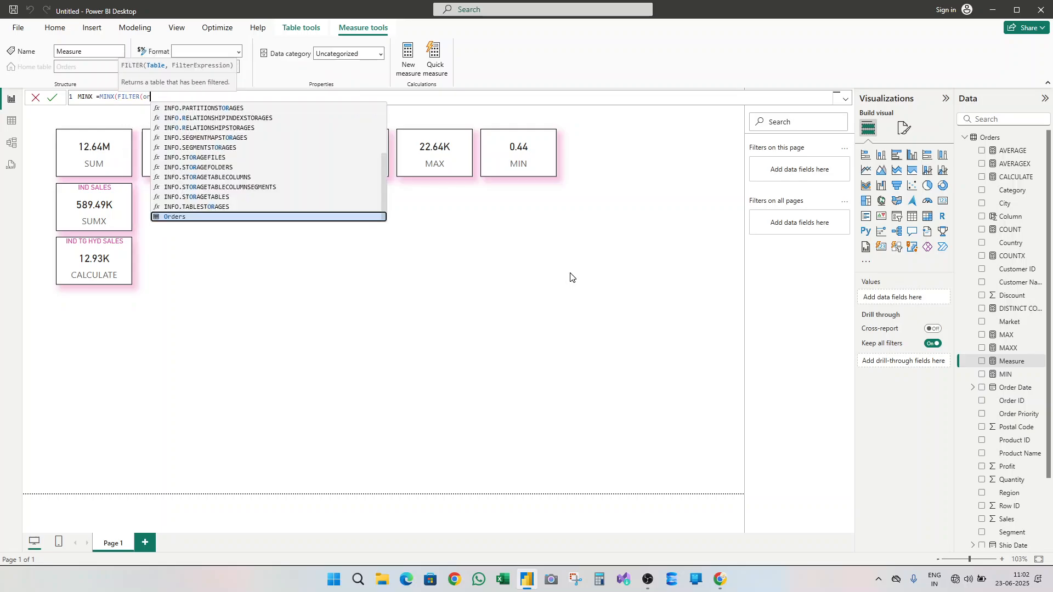
pyautogui.press('Tab')
pyautogui.write(',c')
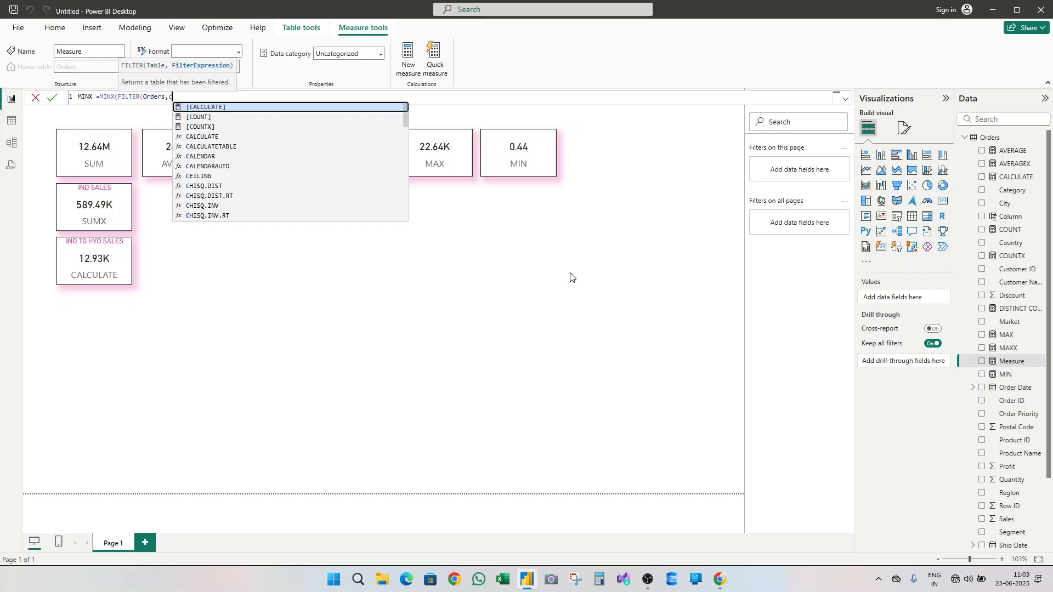
pyautogui.write('ountr')
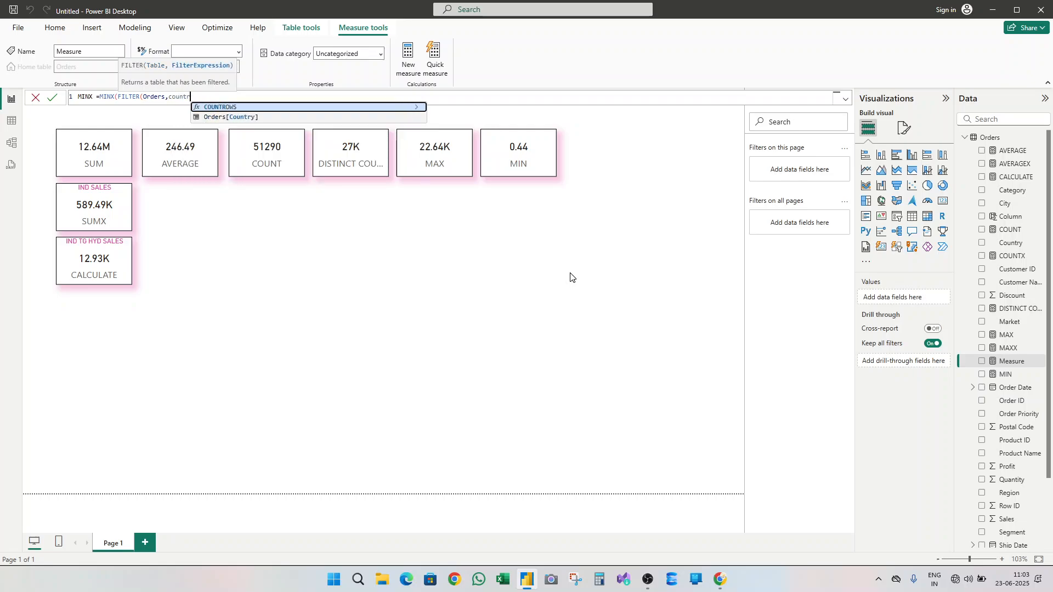
pyautogui.press('Down')
pyautogui.press('Tab')
pyautogui.write('=')
pyautogui.write('I')
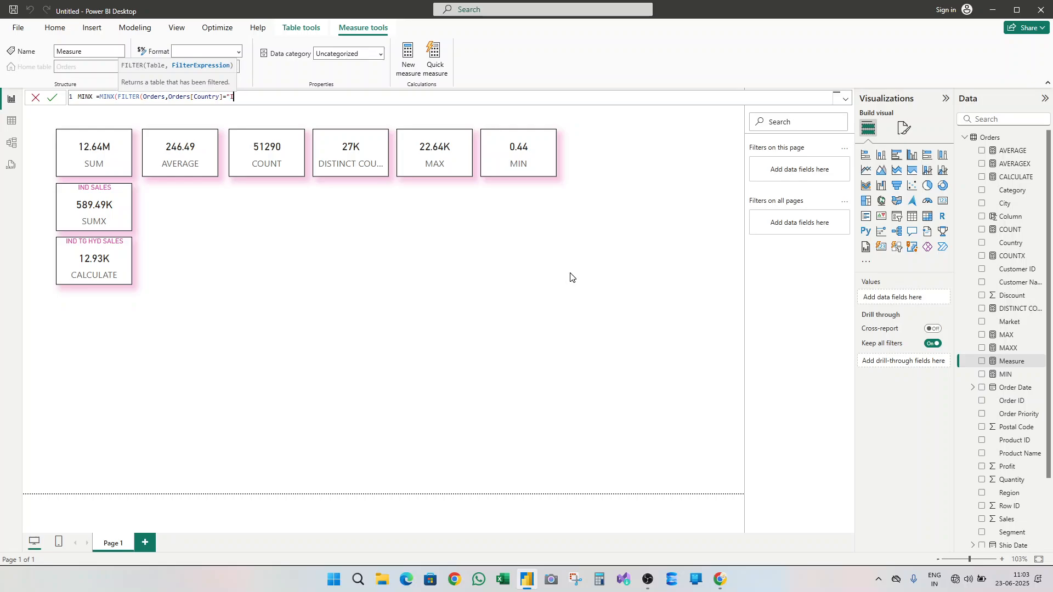
pyautogui.write('ndia"),sal')
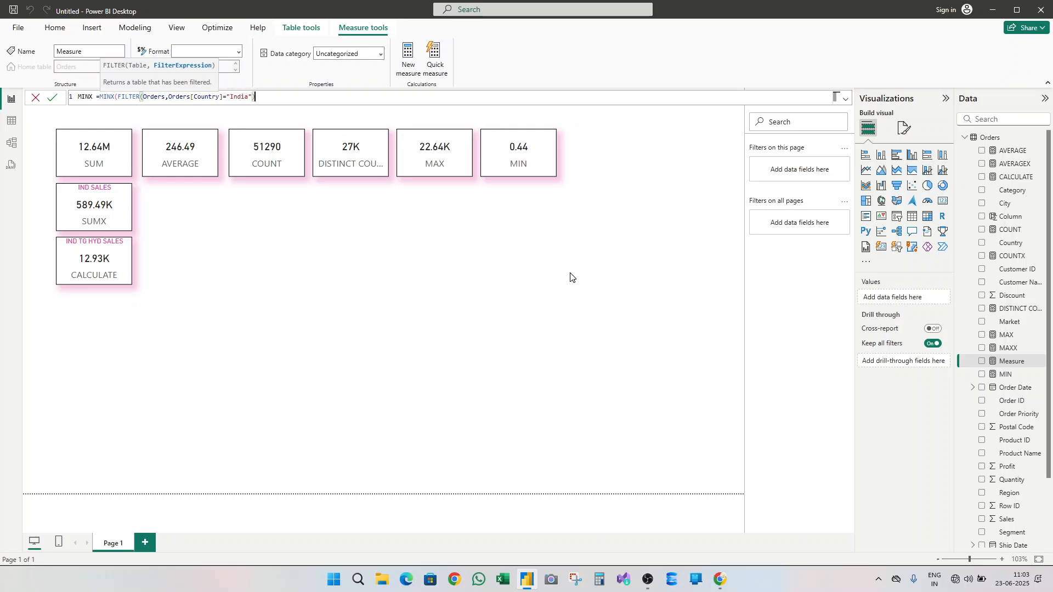
pyautogui.press('Tab')
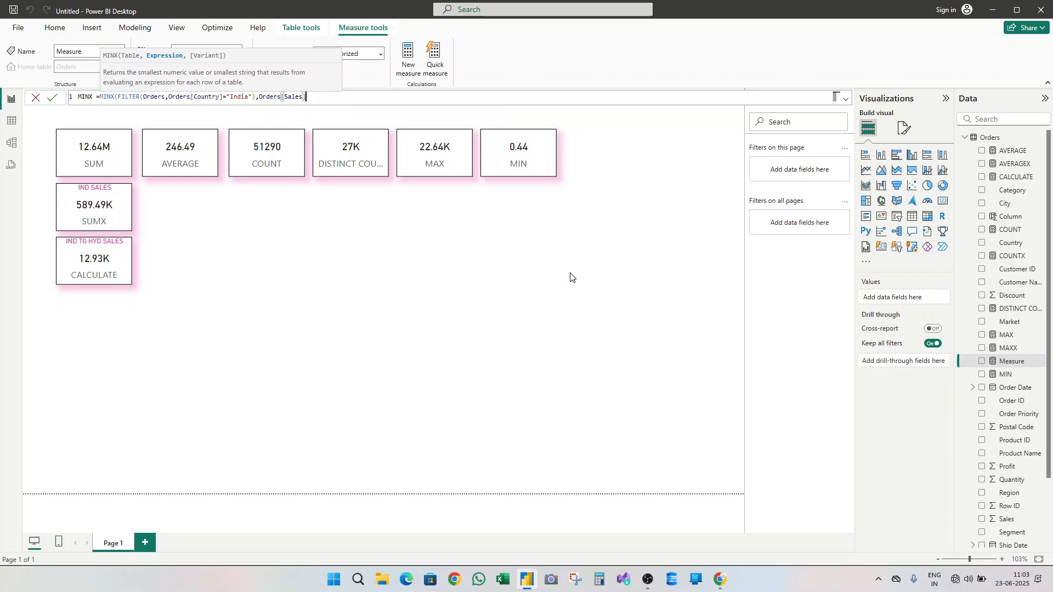
pyautogui.press('Return')
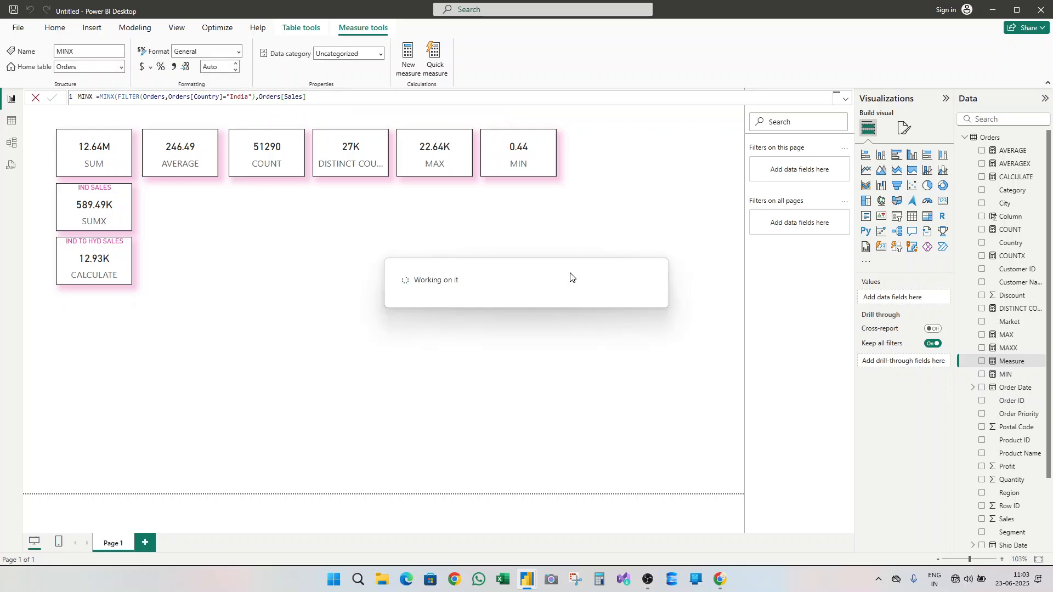
# - Duplicate the SUMX card, place the copy below the AVERAGE card, and replace its field with the AVERAGEX measure
pyautogui.click(122, 221)
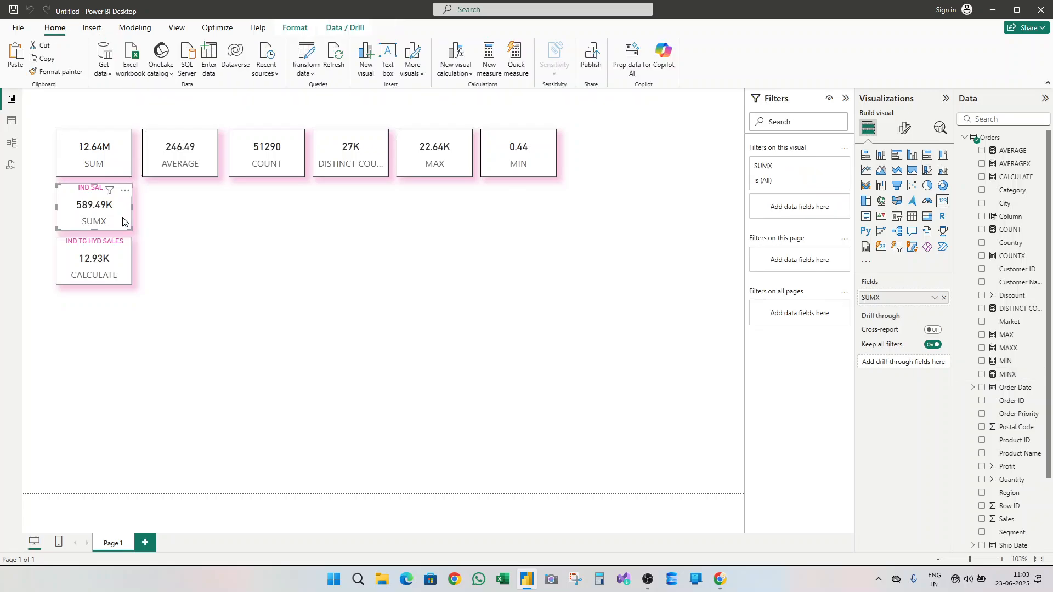
pyautogui.hotkey('ctrl', 'v')
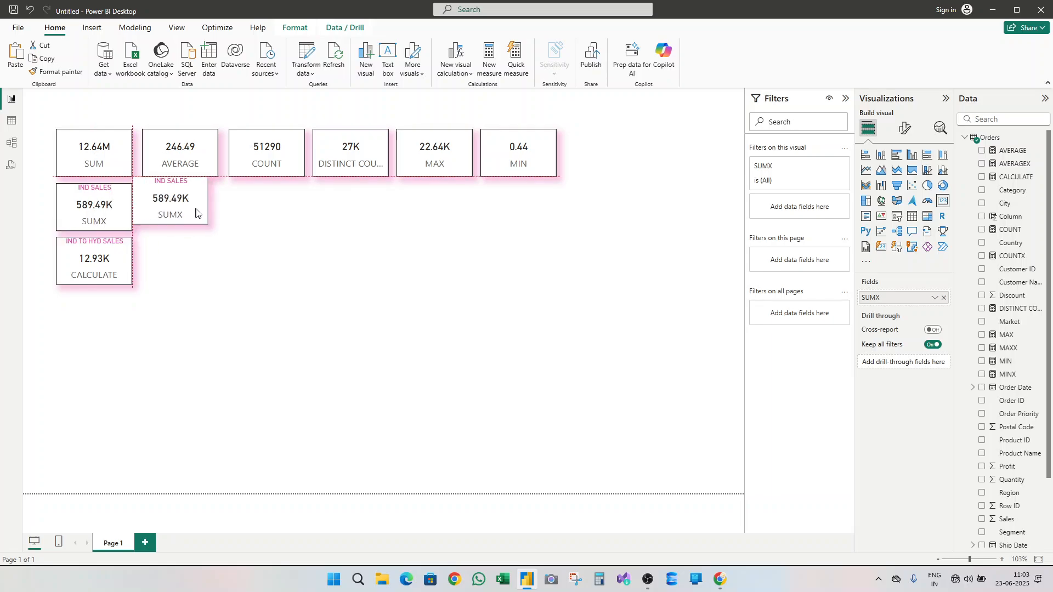
pyautogui.moveTo(195, 211); pyautogui.dragTo(201, 219)
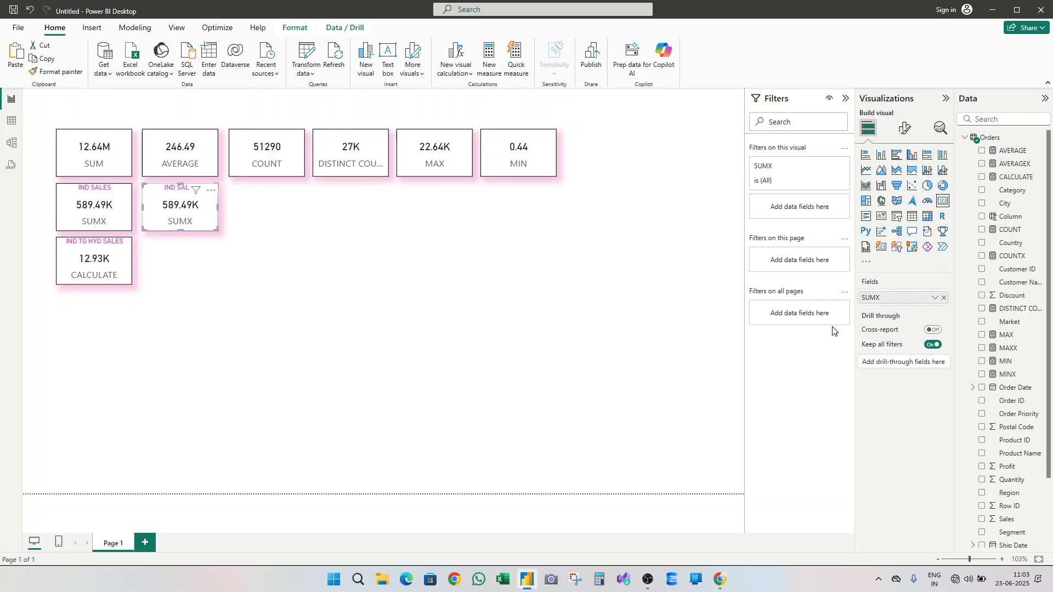
pyautogui.click(943, 299)
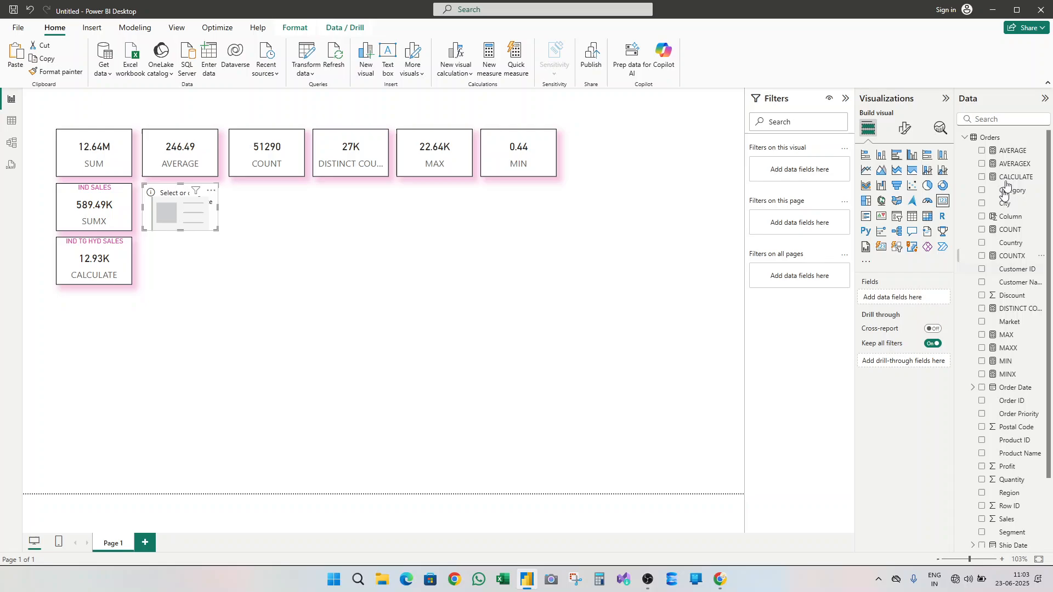
pyautogui.click(981, 165)
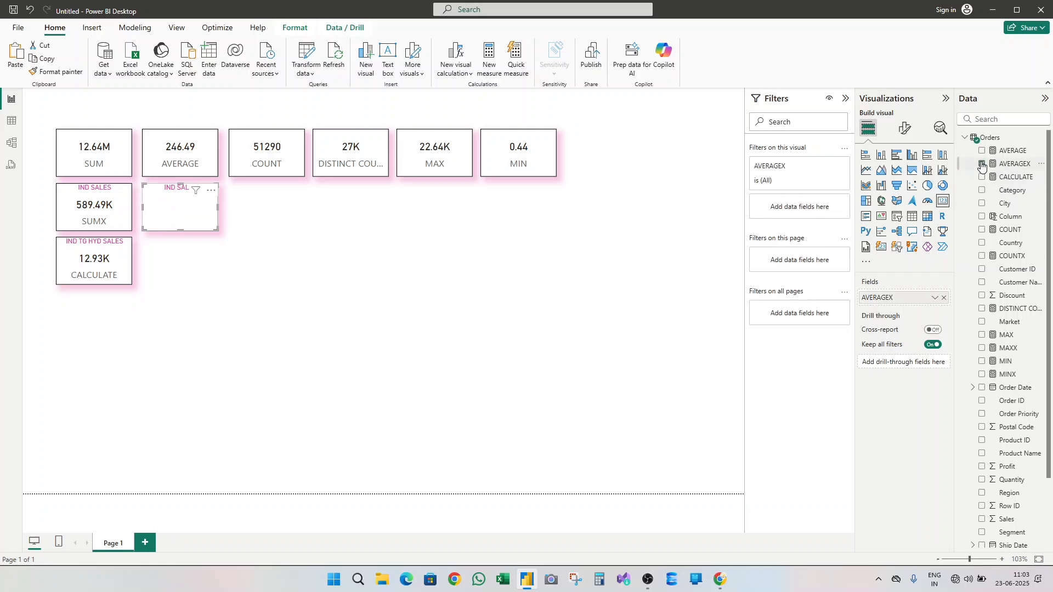
# - Change the AVERAGEX card's title to "IND AVG SALES"
pyautogui.click(904, 128)
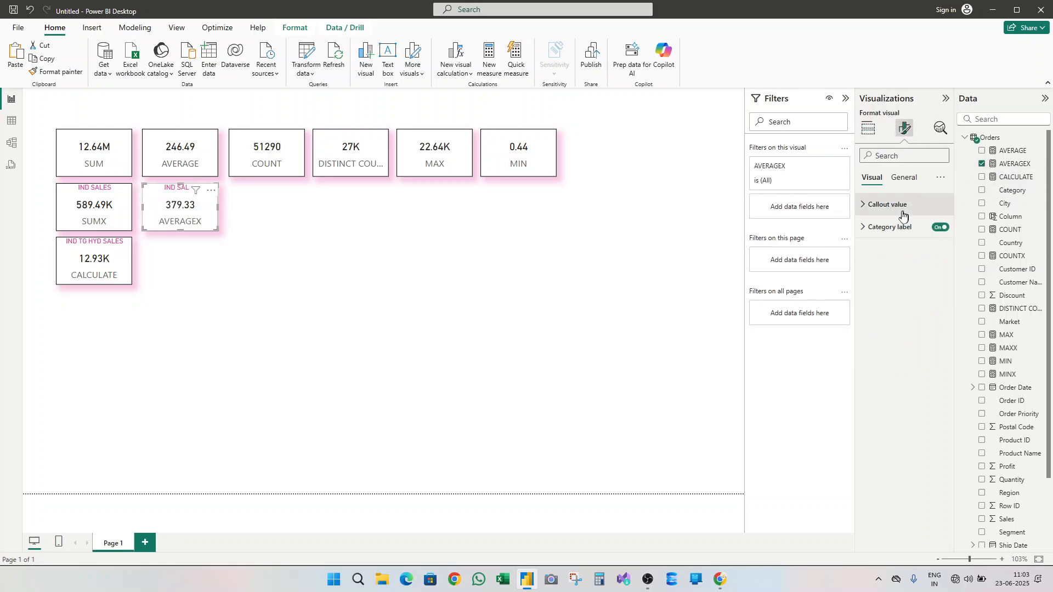
pyautogui.click(903, 177)
pyautogui.click(898, 228)
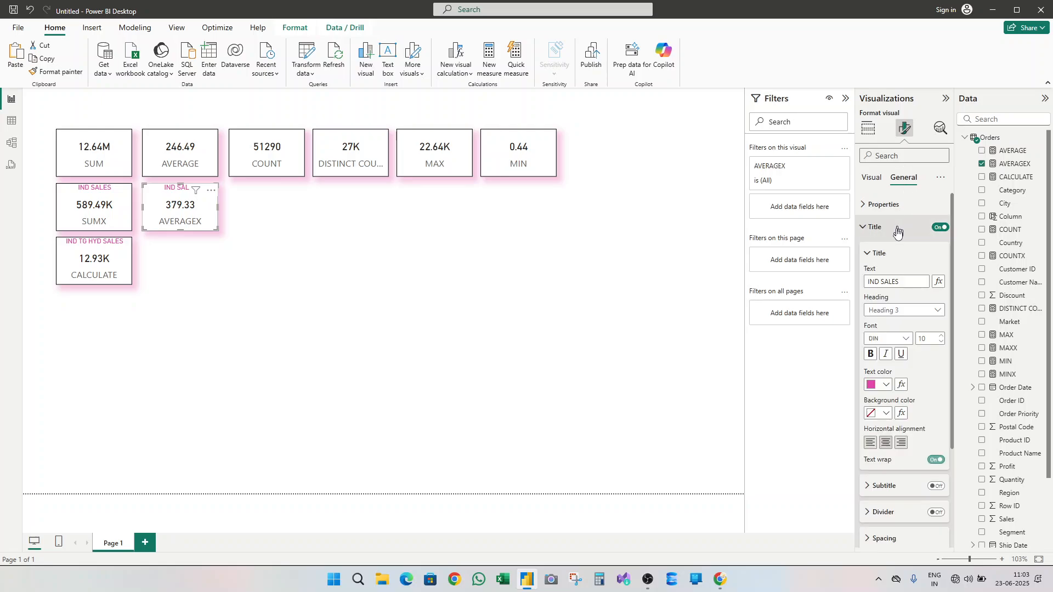
pyautogui.click(880, 281)
pyautogui.write('AVG')
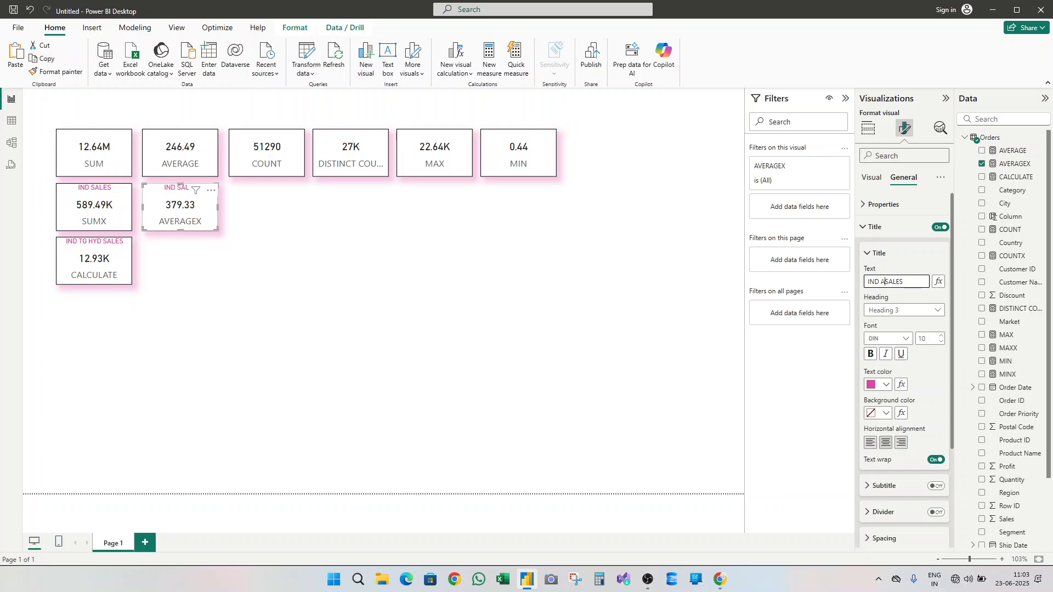
pyautogui.click(512, 297)
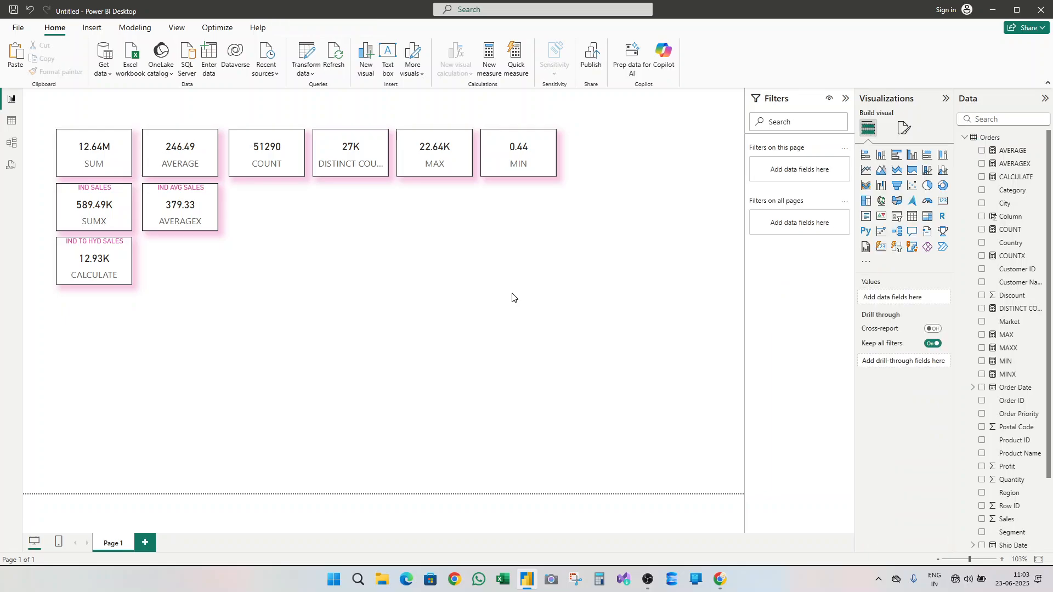
# - Paste another copy of the SUMX card below the COUNT card and replace its field with the COUNTX measure
pyautogui.hotkey('ctrl', 'v')
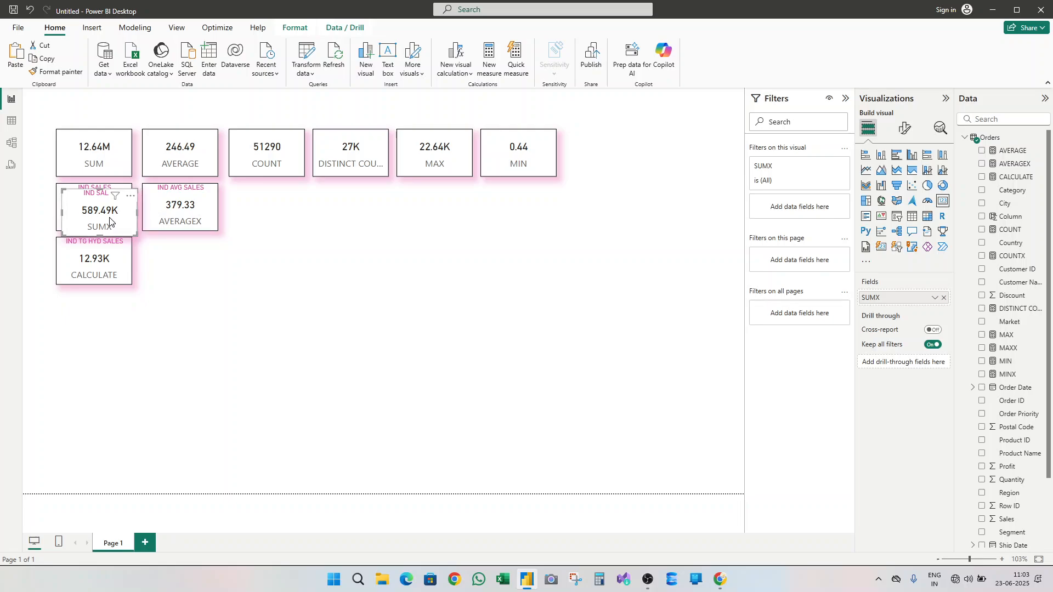
pyautogui.moveTo(110, 218); pyautogui.dragTo(276, 214)
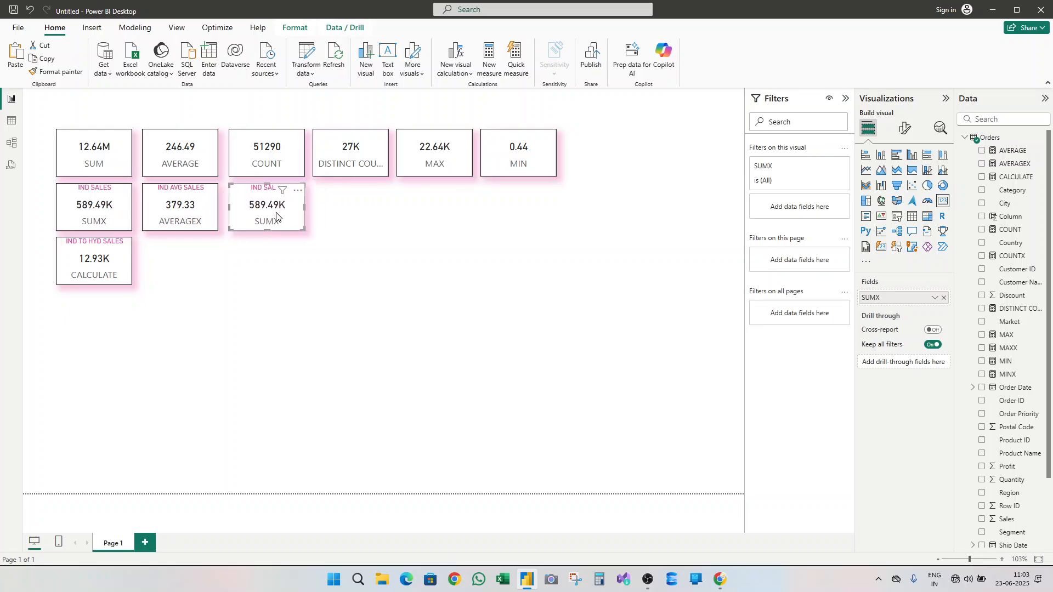
pyautogui.click(944, 298)
pyautogui.click(981, 256)
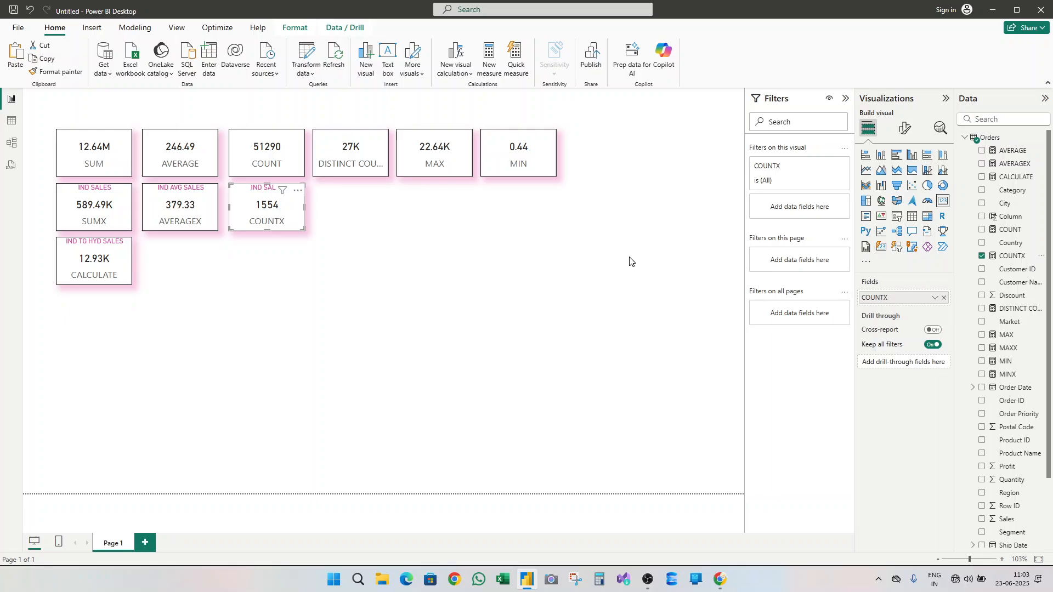
# - Add another copy of the SUMX card below the MAX card and replace its field with the MAXX measure
pyautogui.click(105, 211)
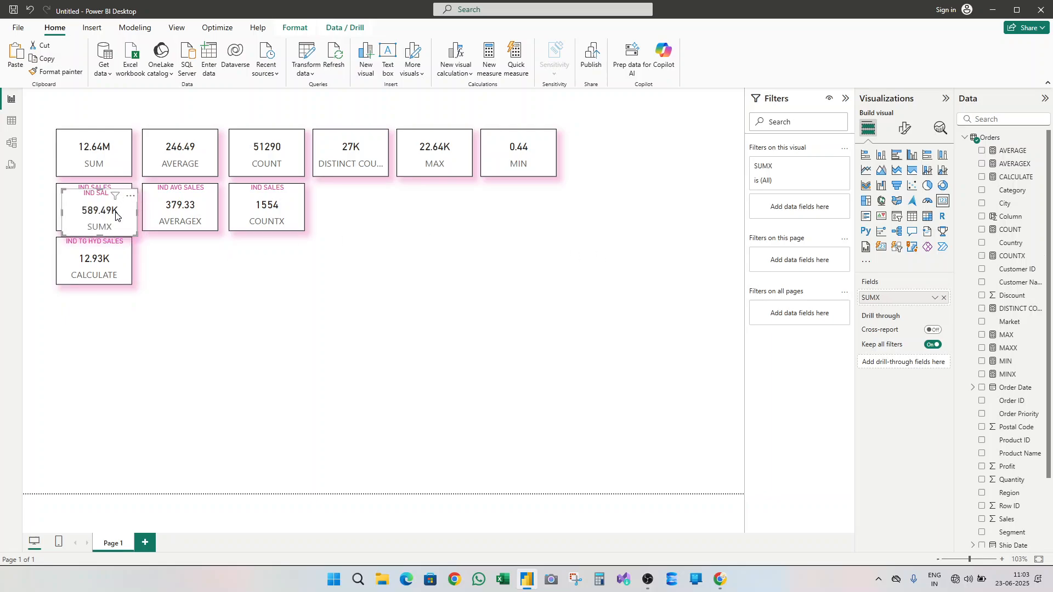
pyautogui.moveTo(113, 211); pyautogui.dragTo(448, 209)
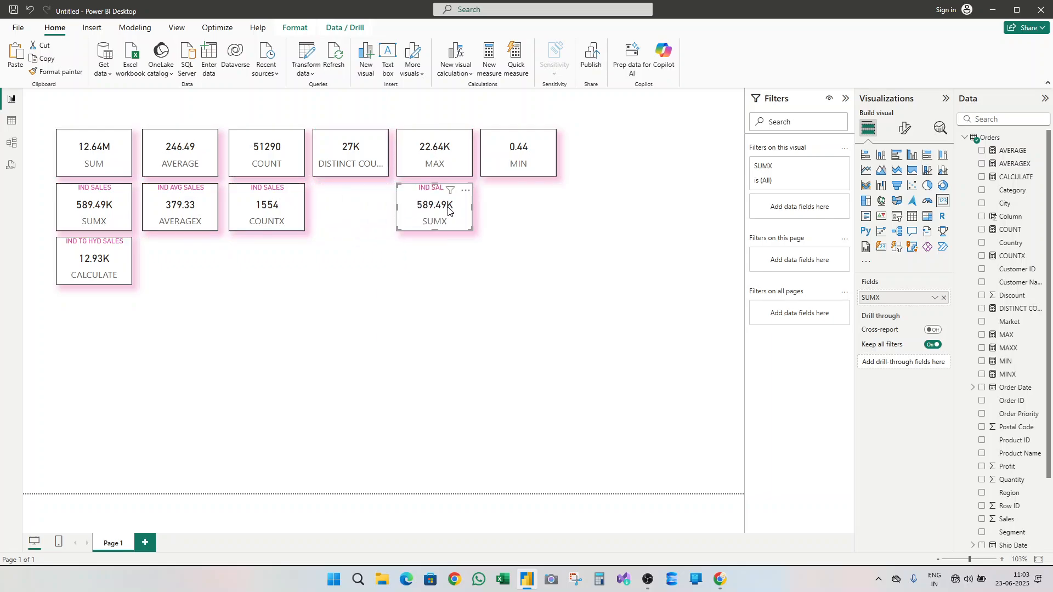
pyautogui.click(944, 299)
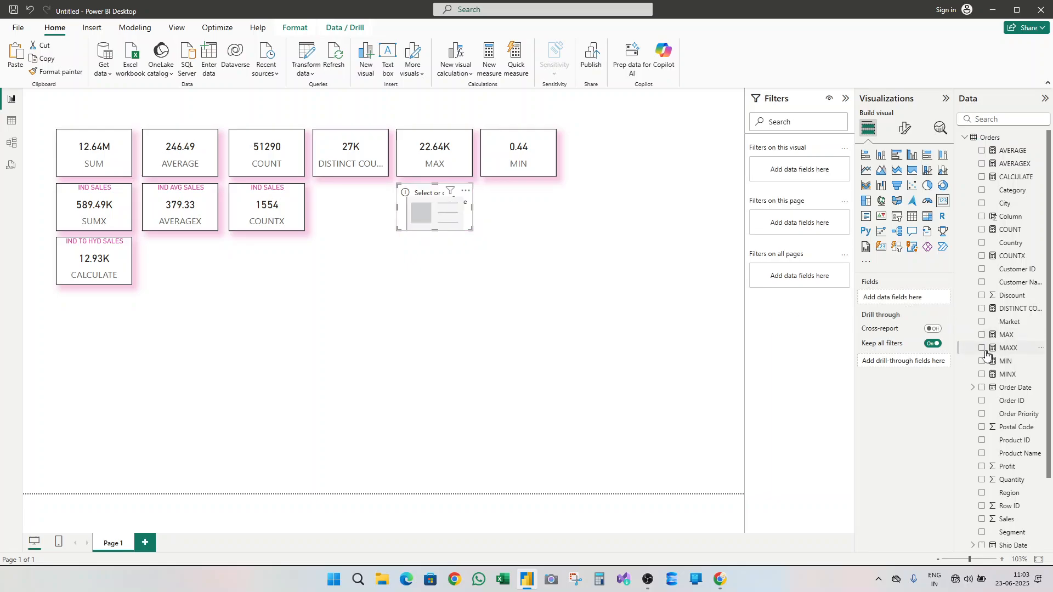
pyautogui.click(982, 349)
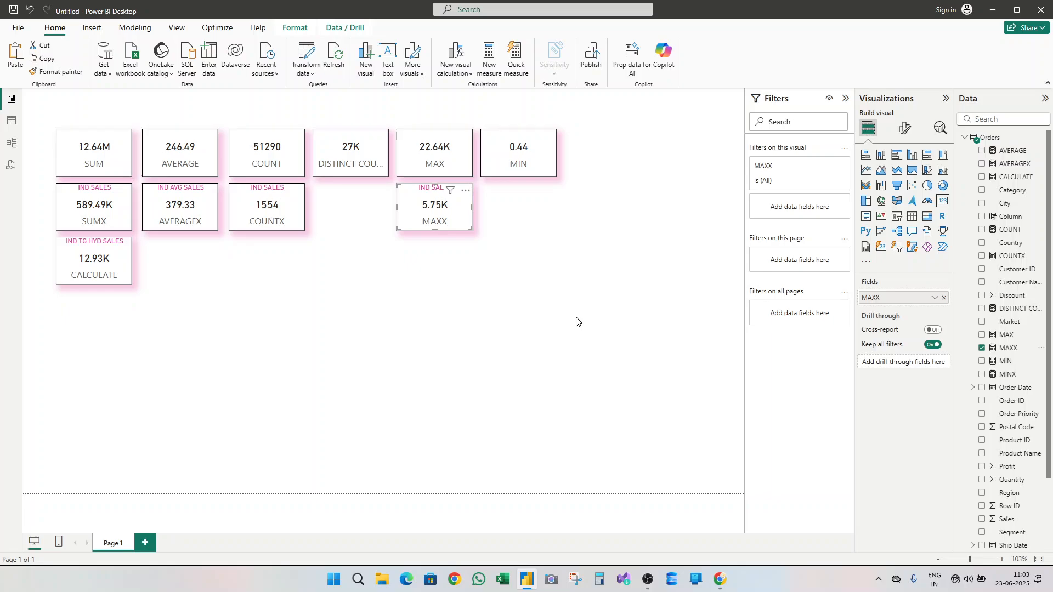
# - Add another copy of the SUMX card below the MIN card and replace its field with the MINX measure
pyautogui.click(82, 217)
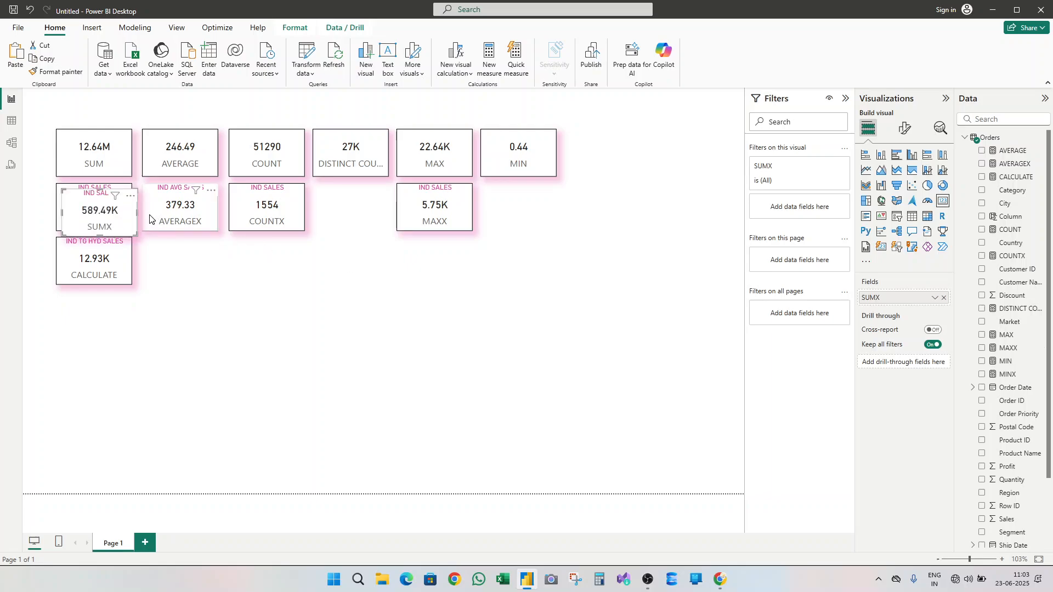
pyautogui.moveTo(107, 205); pyautogui.dragTo(533, 198)
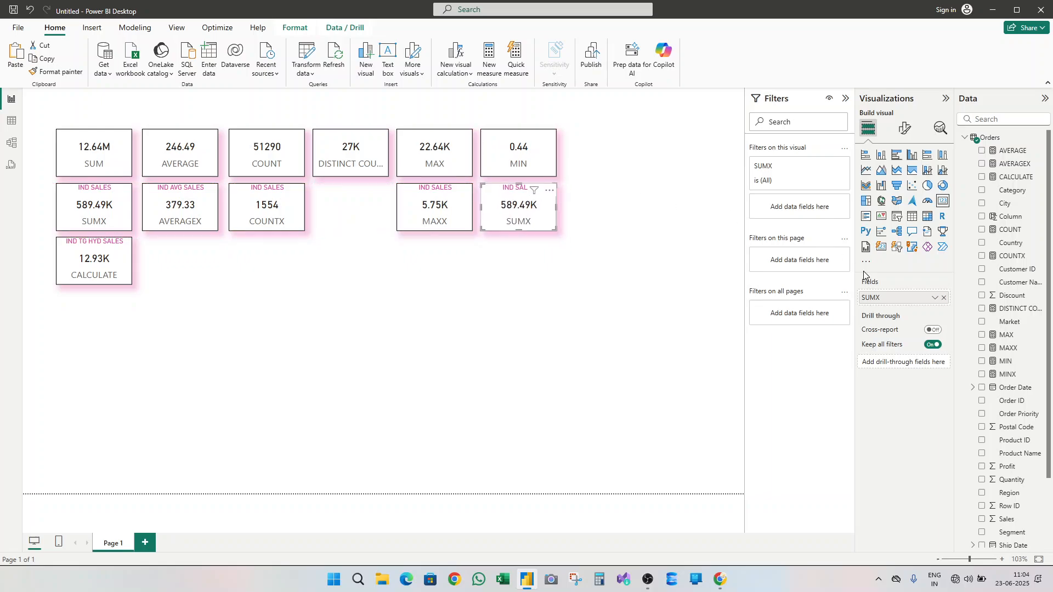
pyautogui.click(943, 298)
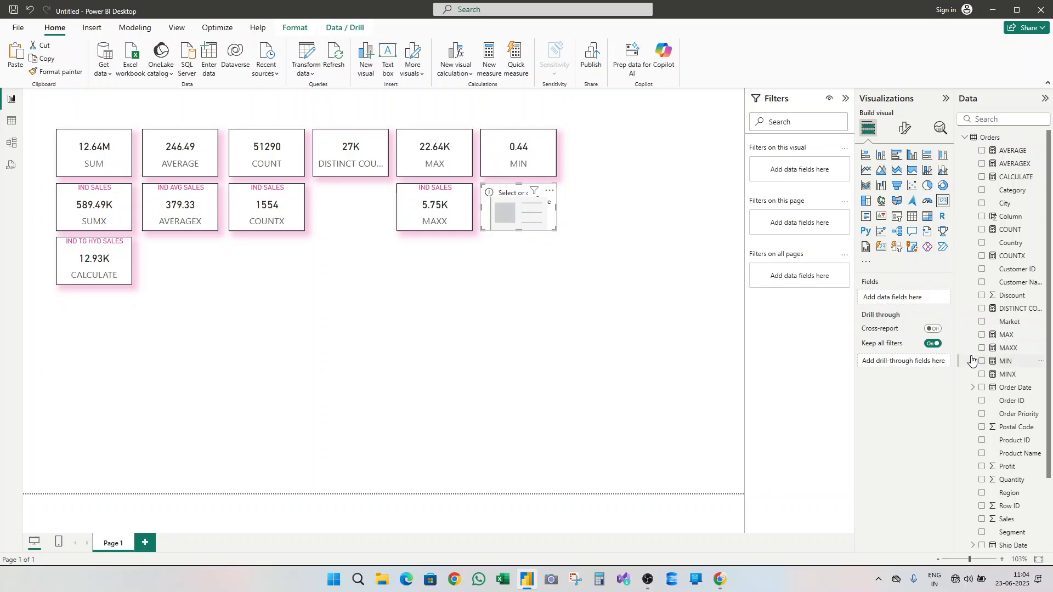
pyautogui.click(981, 374)
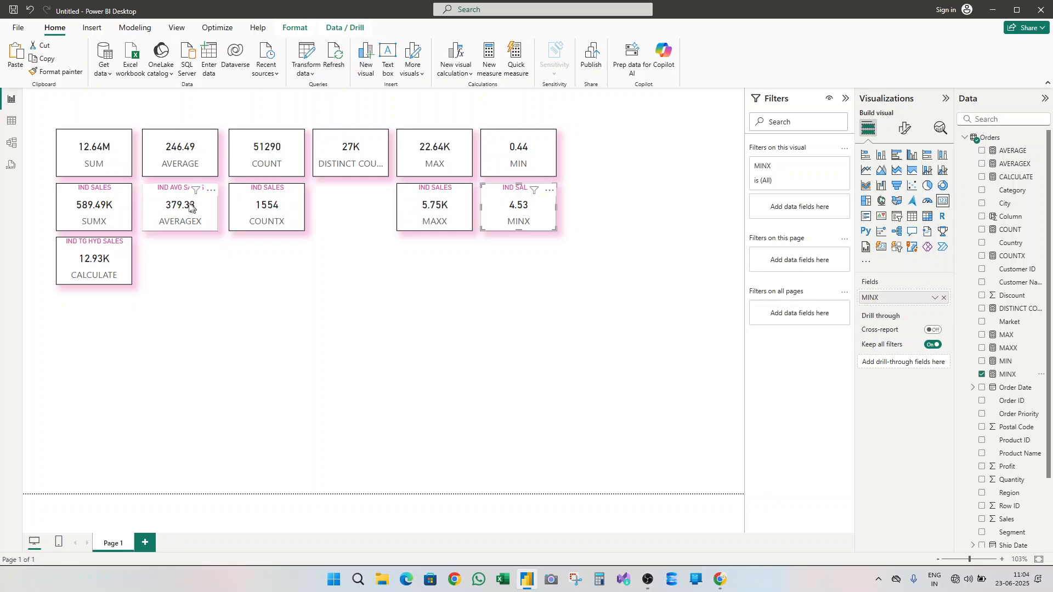
# - Change the COUNTX card's title to "IND SALES COUNT"
pyautogui.click(293, 221)
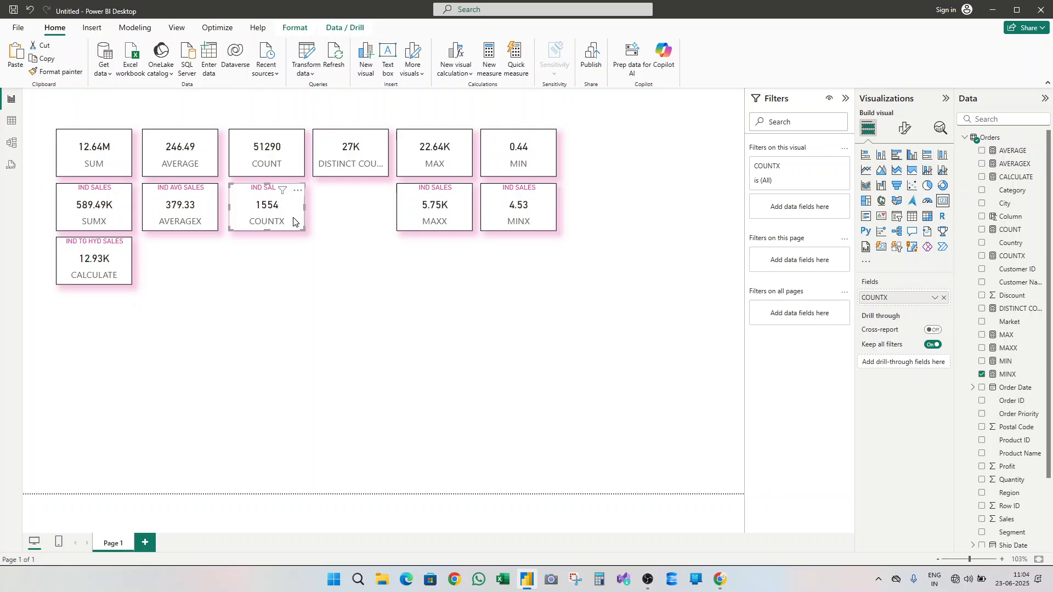
pyautogui.click(902, 136)
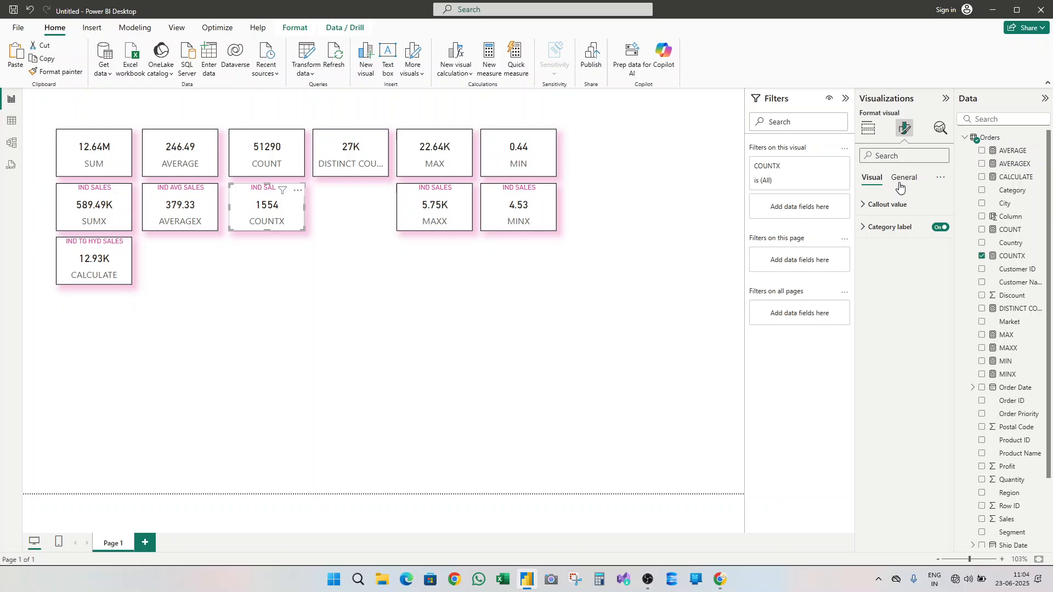
pyautogui.click(903, 178)
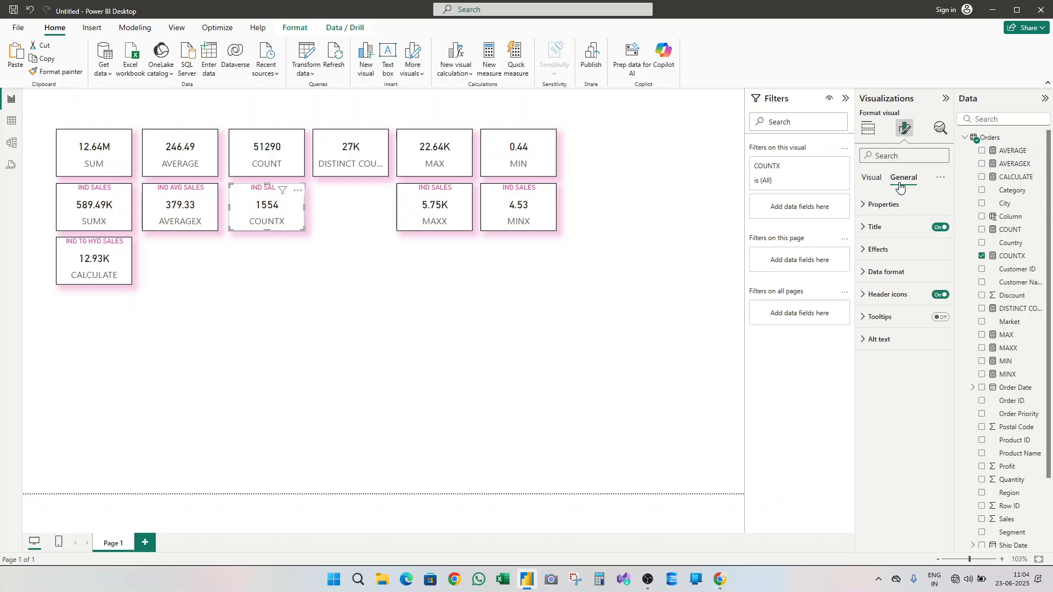
pyautogui.click(893, 228)
pyautogui.click(908, 283)
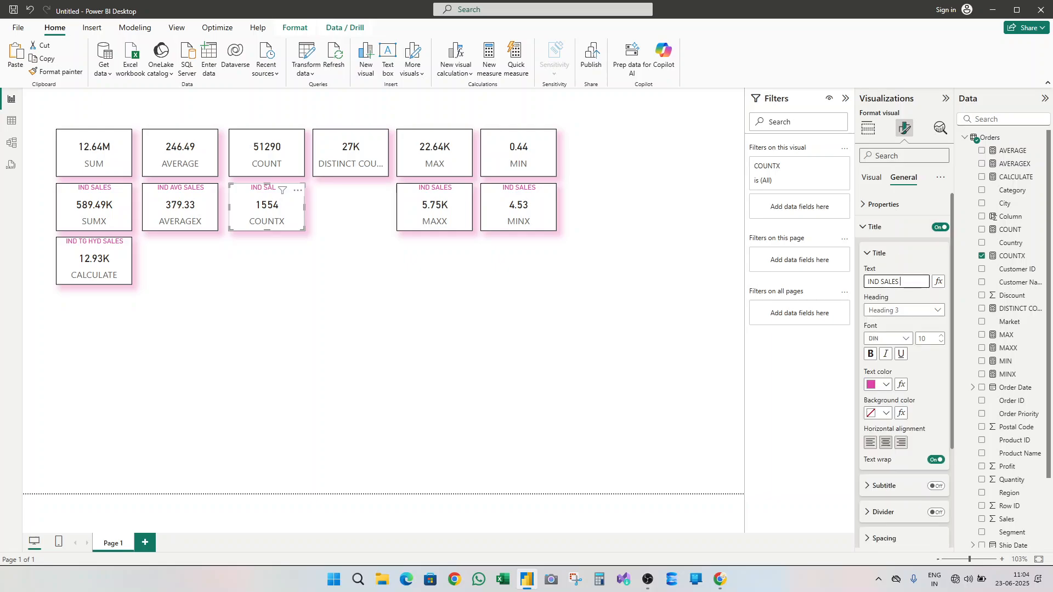
pyautogui.write('COUNT')
pyautogui.press('Return')
# - Change the MAXX card's title to "IND MAX SALES"
pyautogui.click(441, 202)
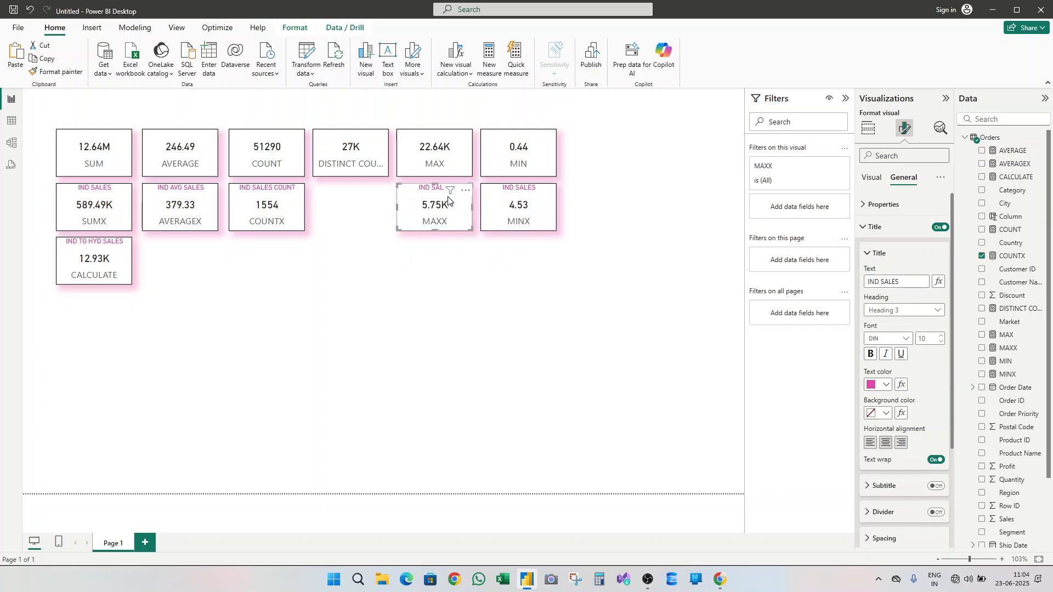
pyautogui.click(880, 281)
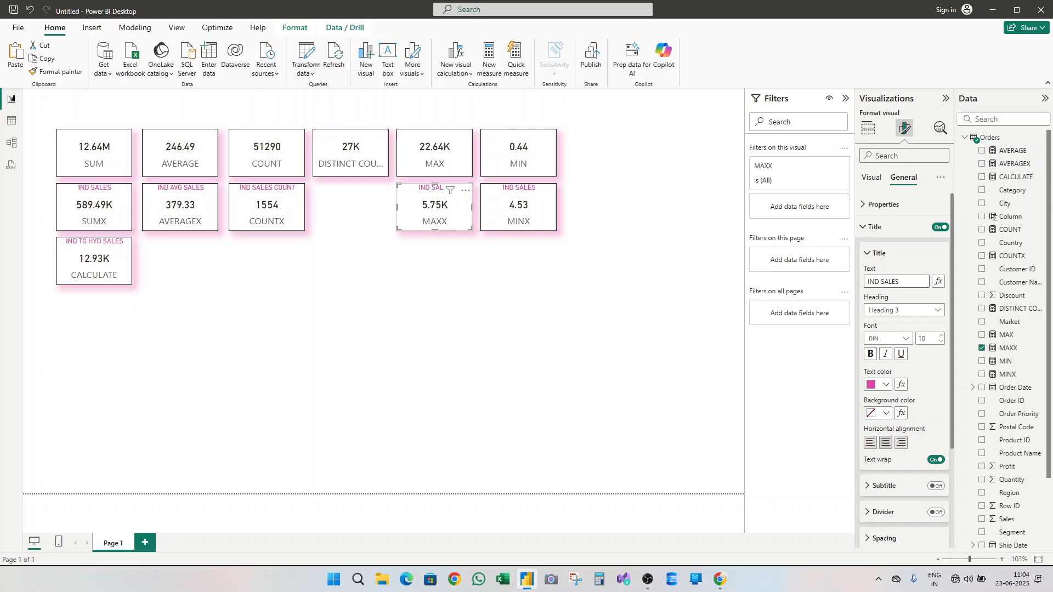
pyautogui.write('MAX')
# - Change the MINX card's title to "IND MIN SALES" and deselect the card
pyautogui.click(530, 208)
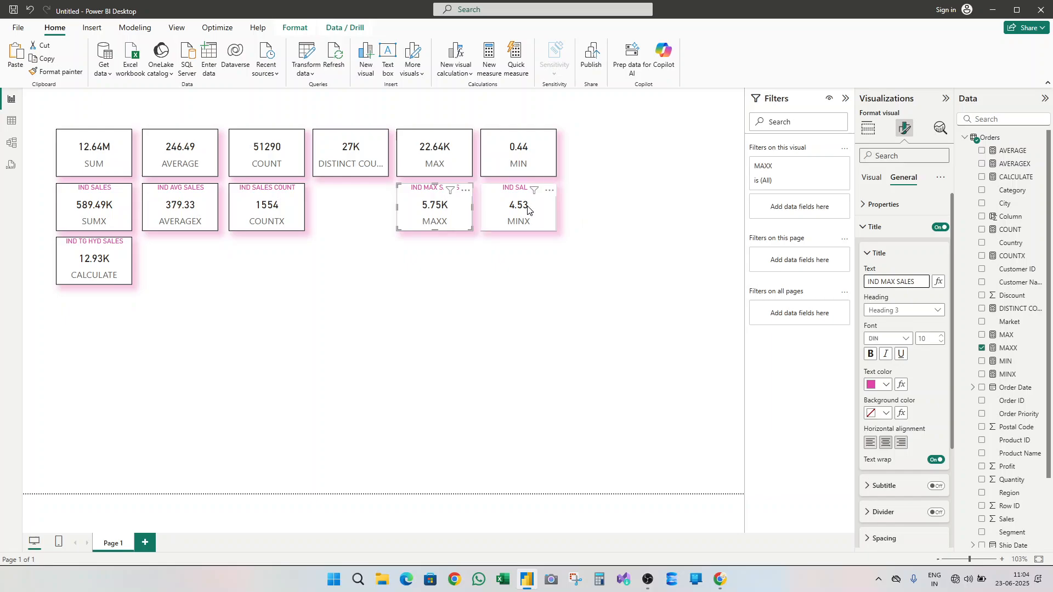
pyautogui.click(884, 282)
pyautogui.write('MIN')
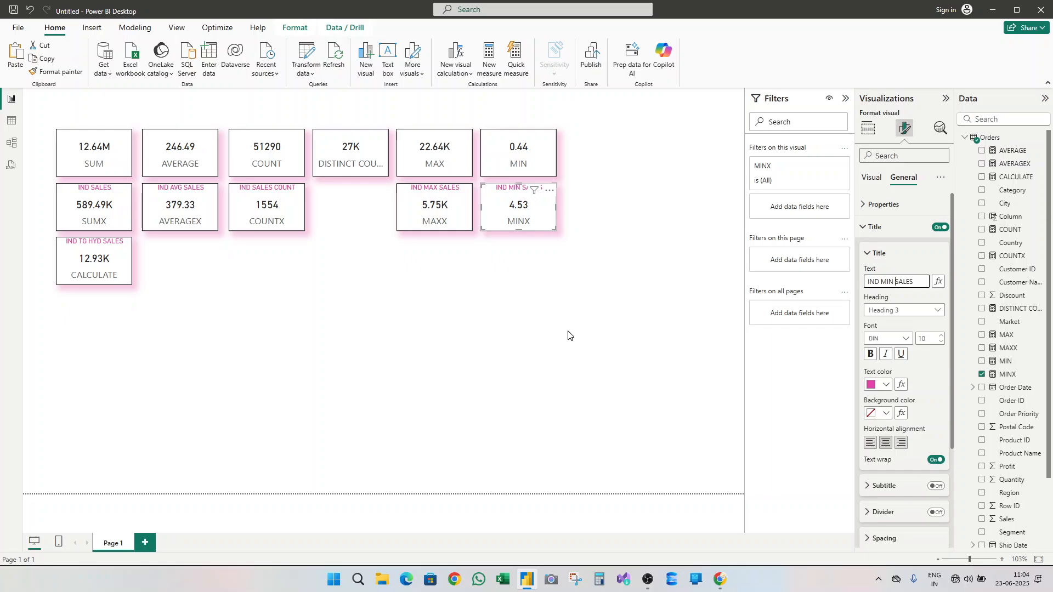
pyautogui.click(502, 328)
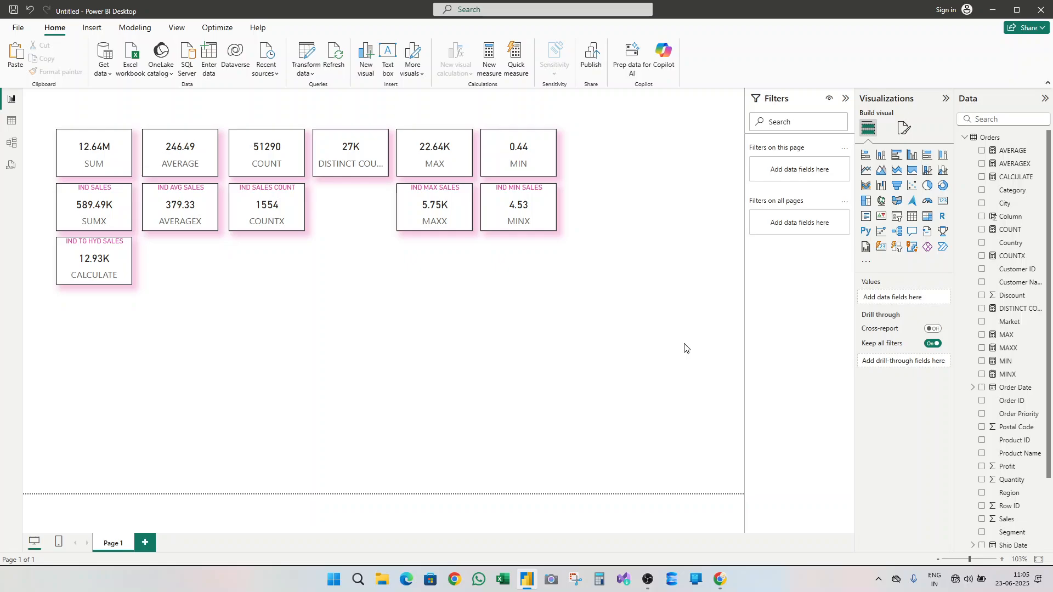
# - Create a calculated table named FILTER INDIA with FILTER(Orders,Orders[Country]="India")
pyautogui.click(964, 138)
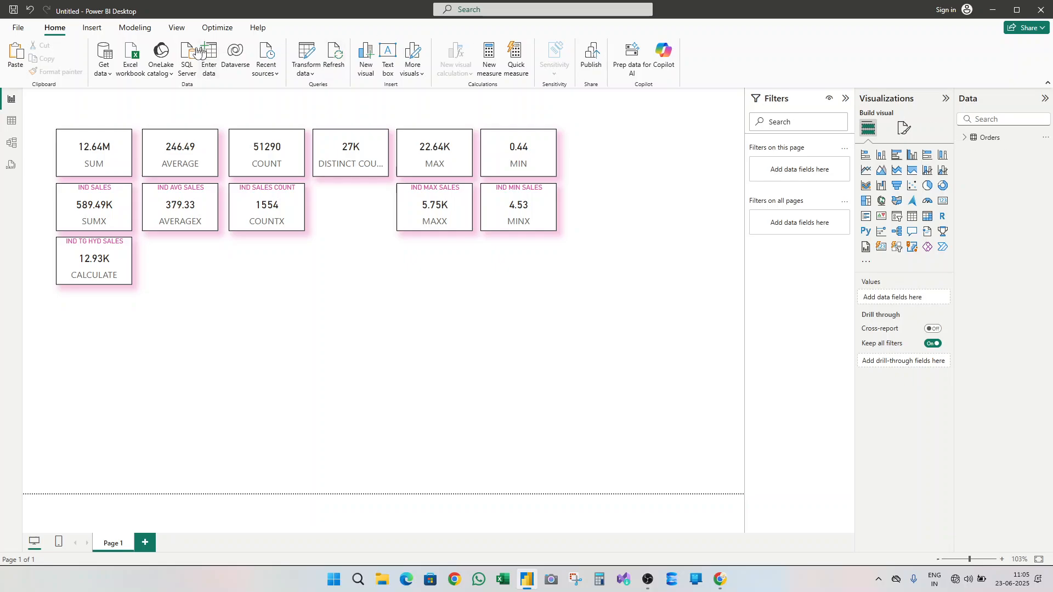
pyautogui.click(143, 32)
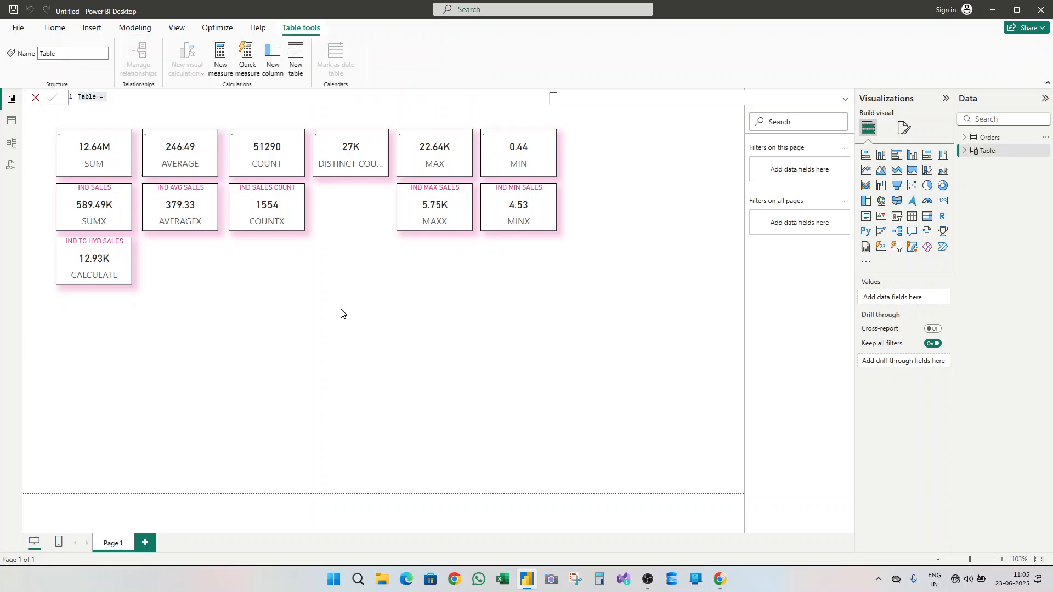
pyautogui.write('FILTER INDIA =FILTER(')
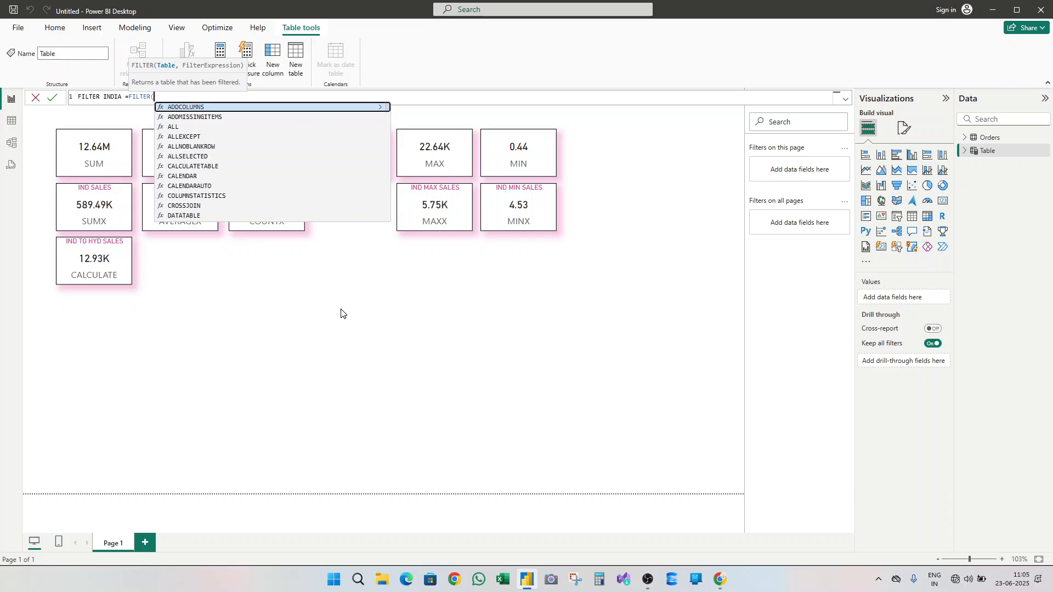
pyautogui.write('or')
pyautogui.press('Tab')
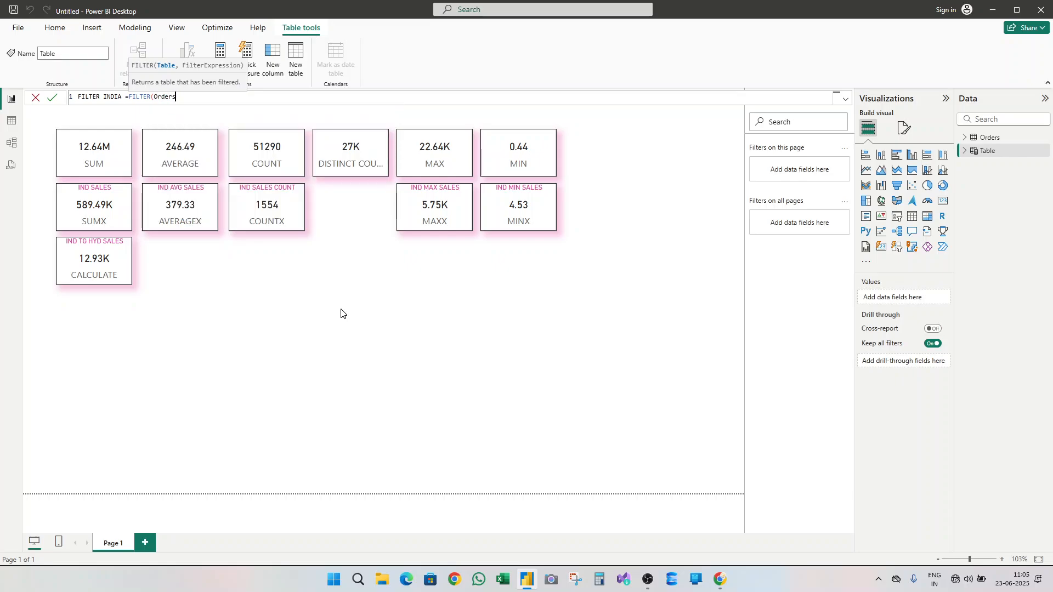
pyautogui.write(',countr')
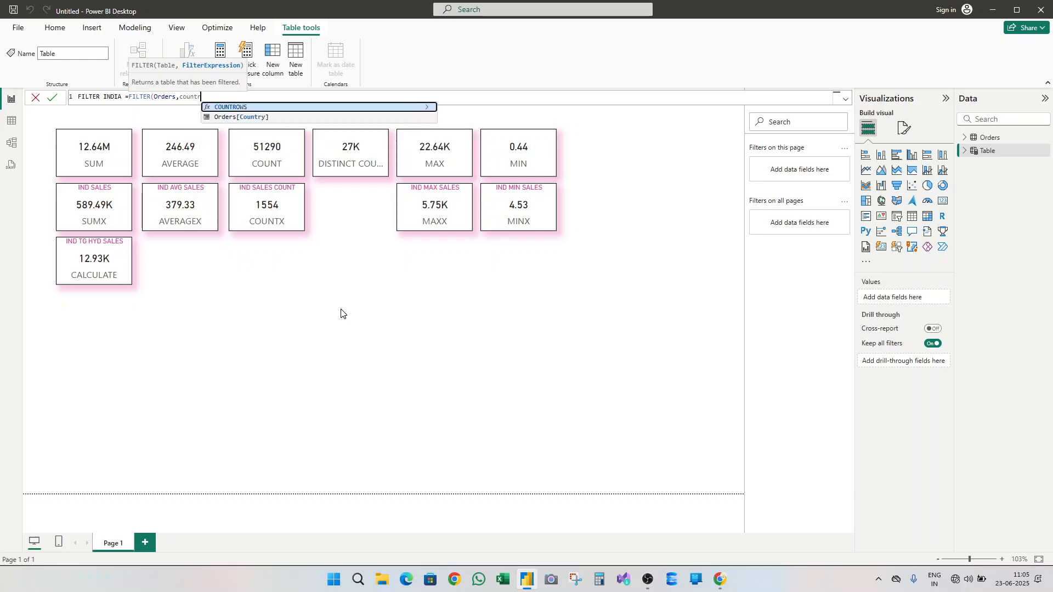
pyautogui.press('Down')
pyautogui.press('Tab')
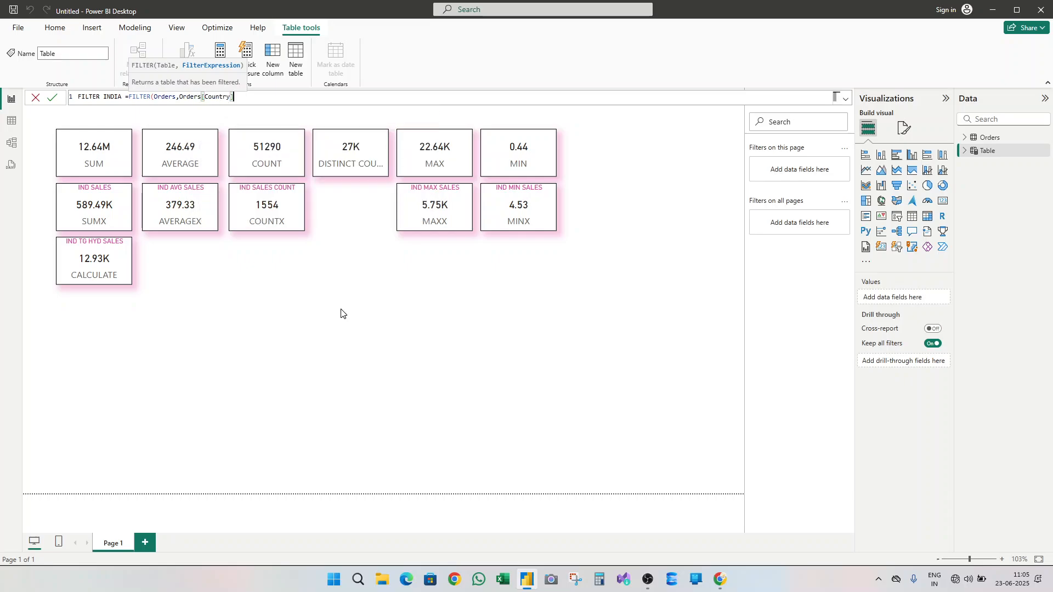
pyautogui.write('="India")')
pyautogui.press('Return')
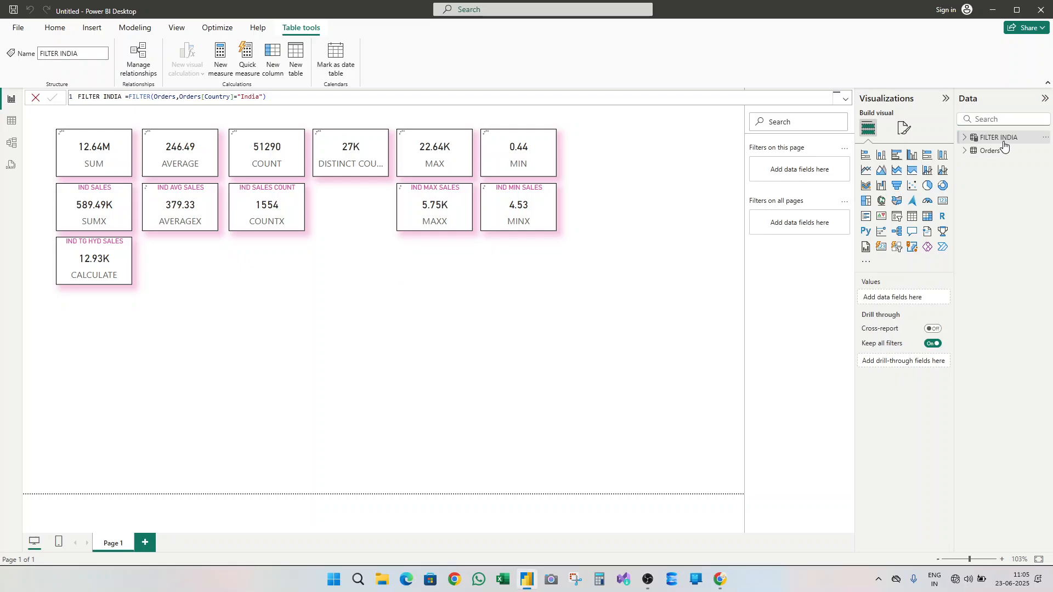
# - Examine the FILTER INDIA table's rows and check which values its Country column offers for filtering
pyautogui.click(11, 120)
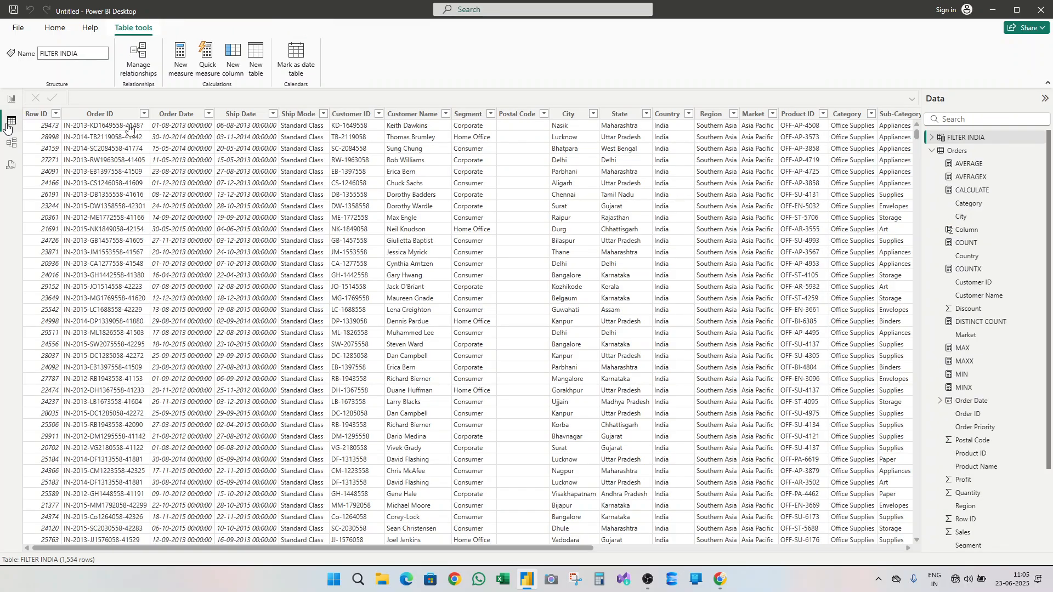
pyautogui.click(931, 150)
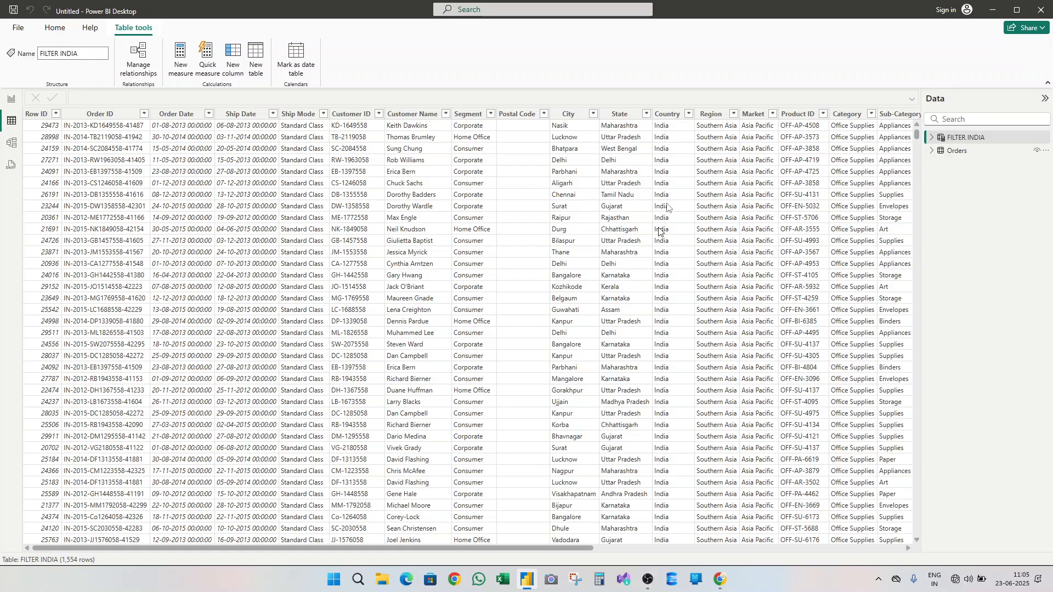
pyautogui.click(688, 114)
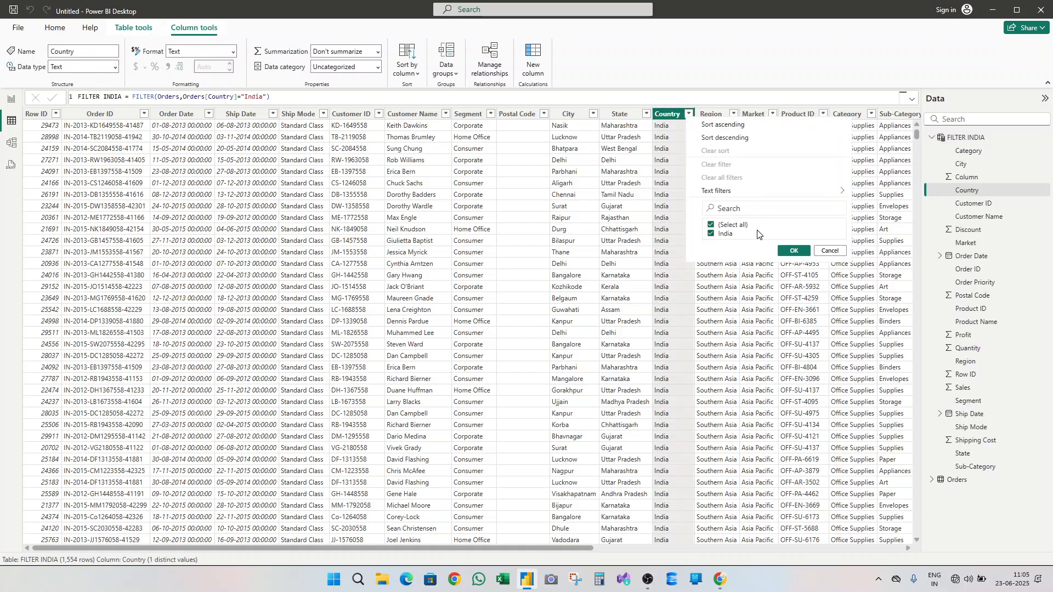
pyautogui.click(824, 254)
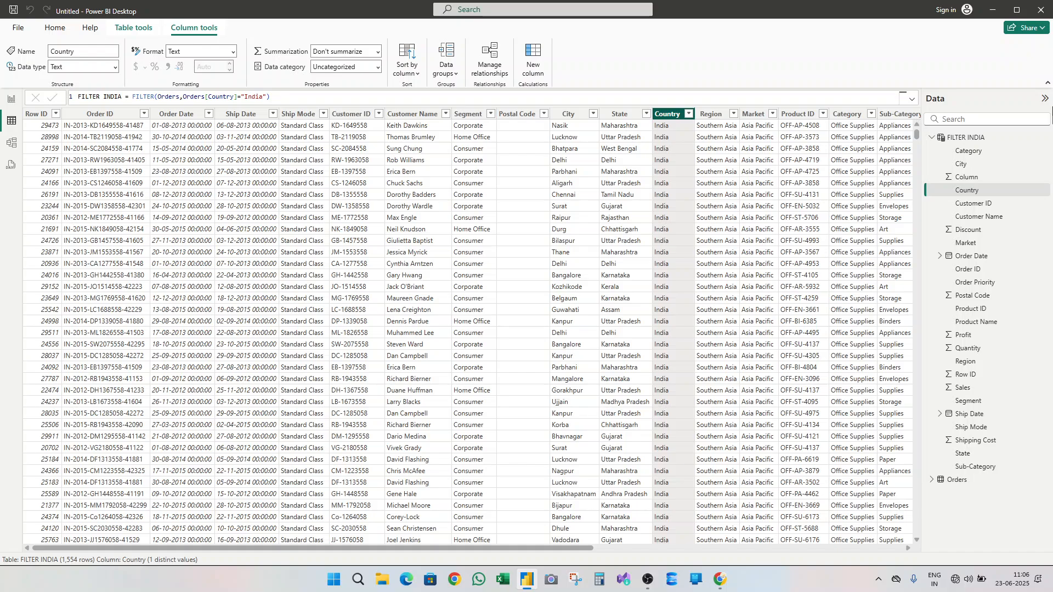
pyautogui.click(931, 138)
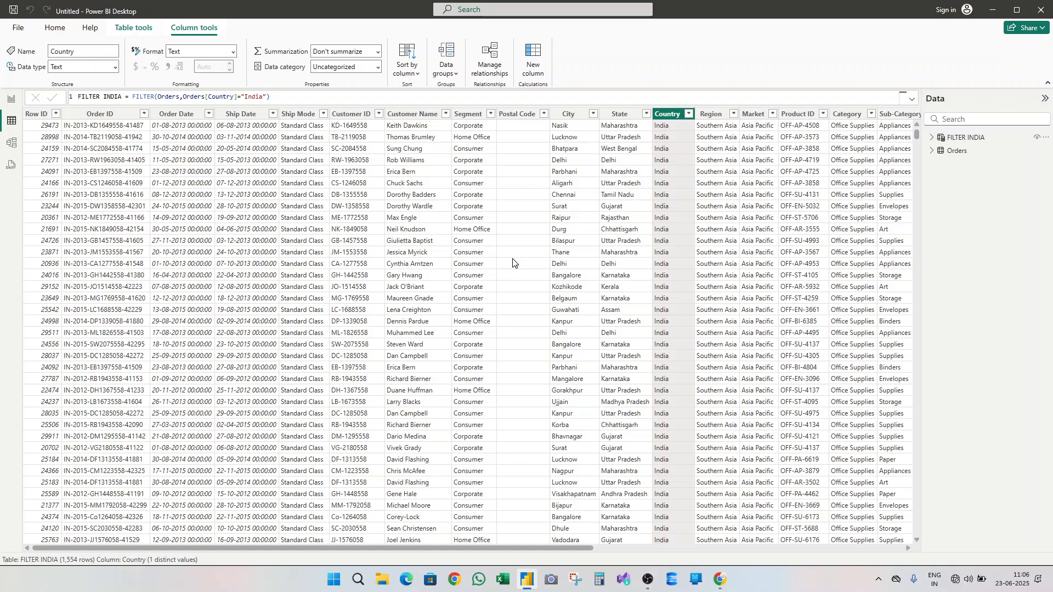
# - Start a calculated table named CALCULATE TABLE using CALCULATETABLE on Orders with the filter Orders[Country]="India"
pyautogui.click(53, 28)
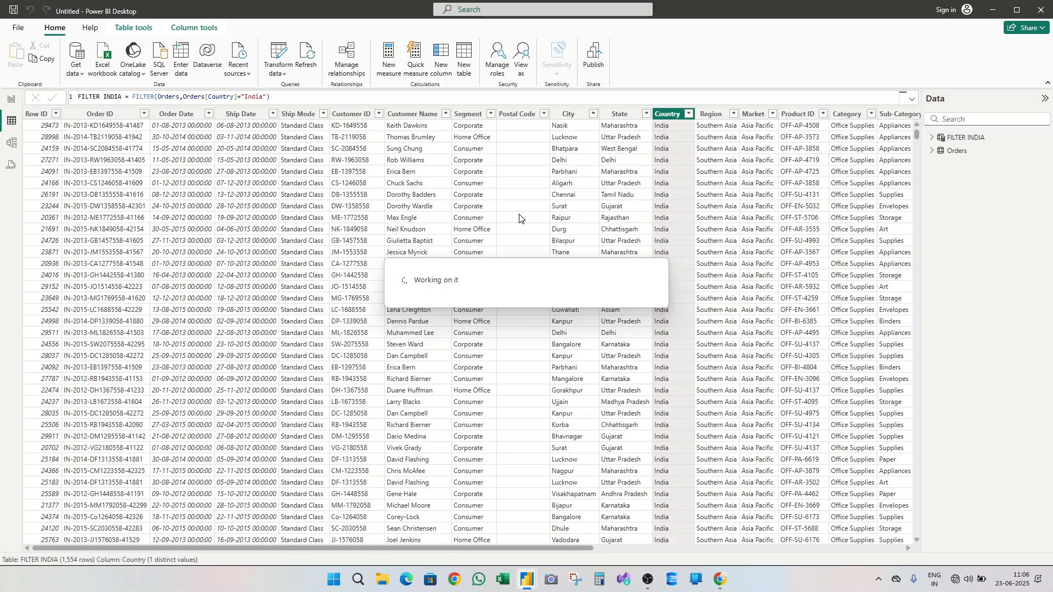
pyautogui.write('C')
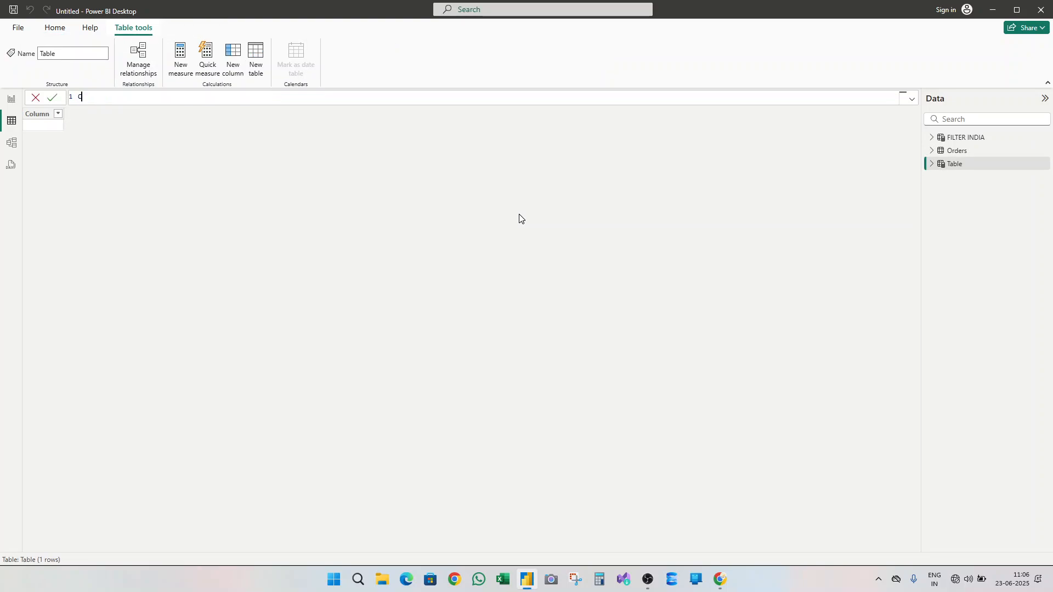
pyautogui.write('ALCULATE TABLE =cal')
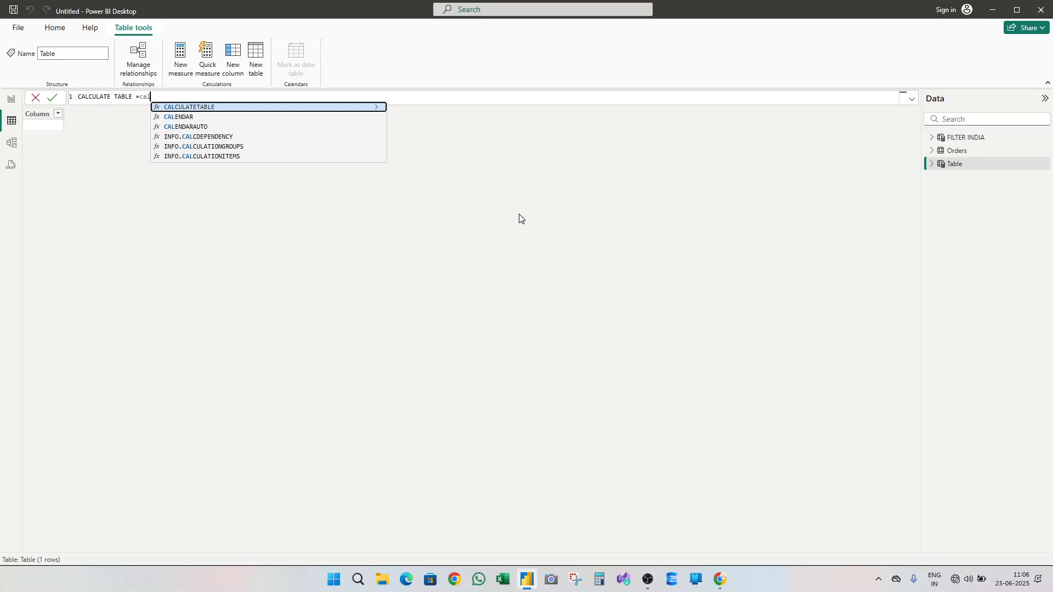
pyautogui.press('Tab')
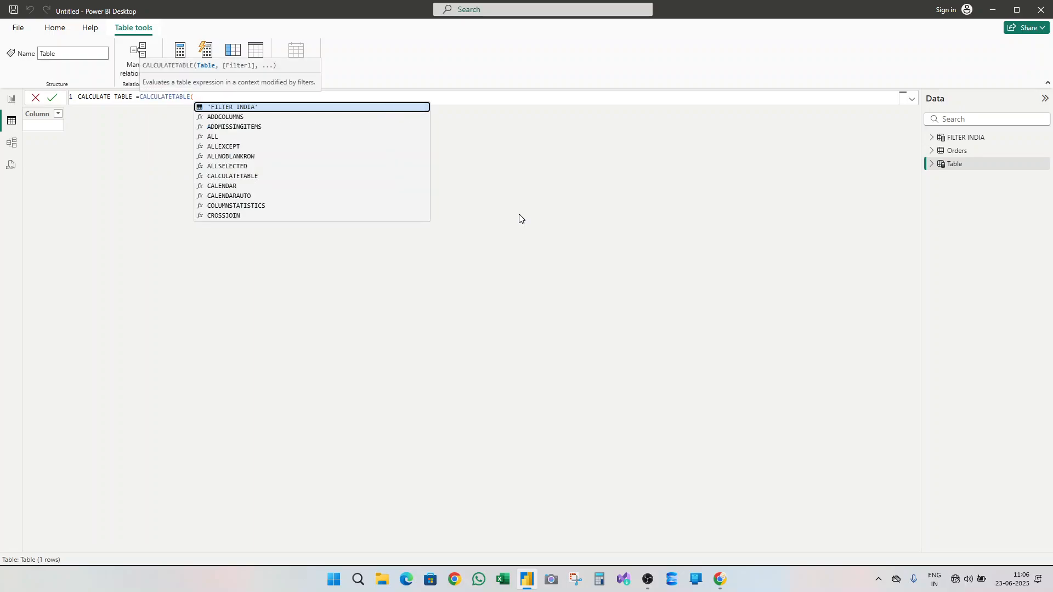
pyautogui.write('Orders')
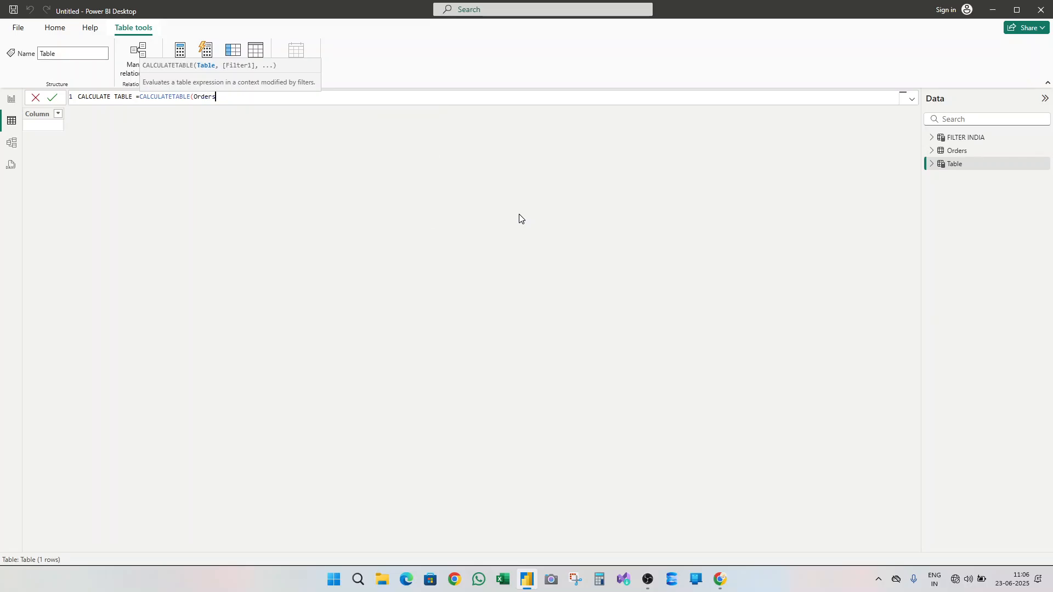
pyautogui.write(',')
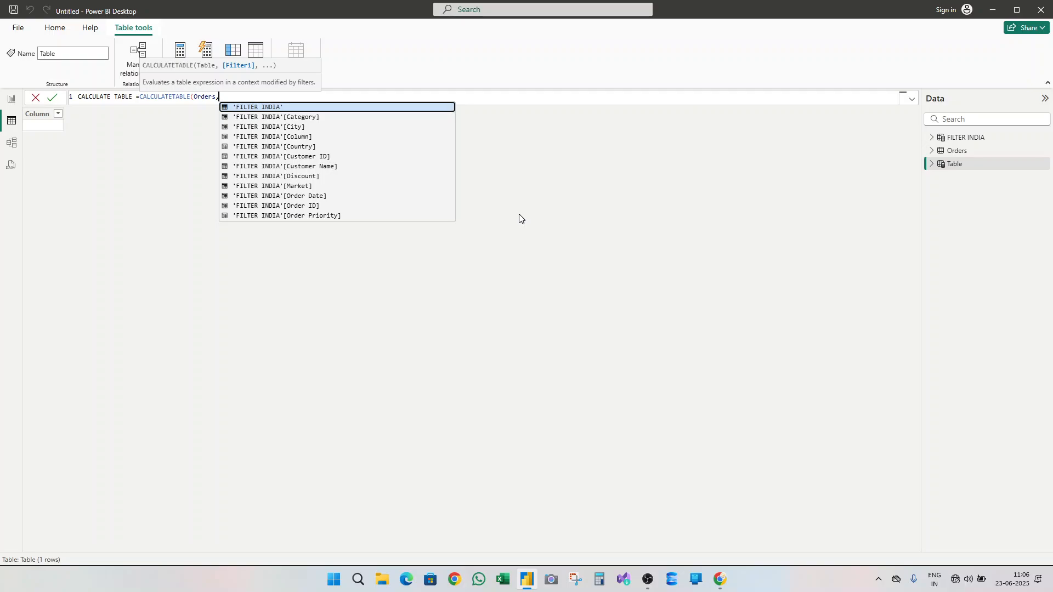
pyautogui.write('countr')
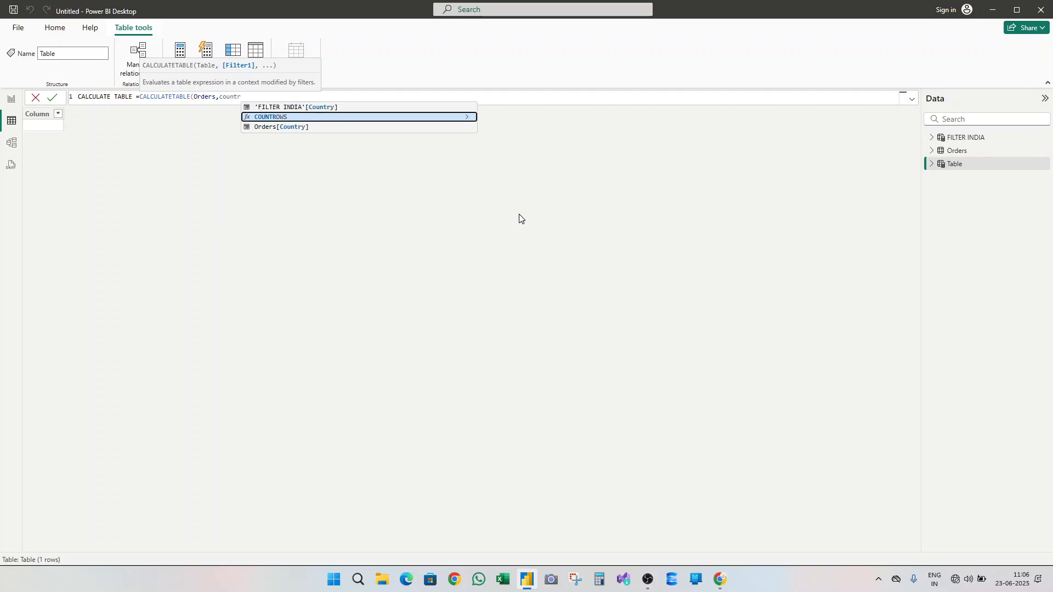
pyautogui.press('Down')
pyautogui.press('Tab')
pyautogui.write('="')
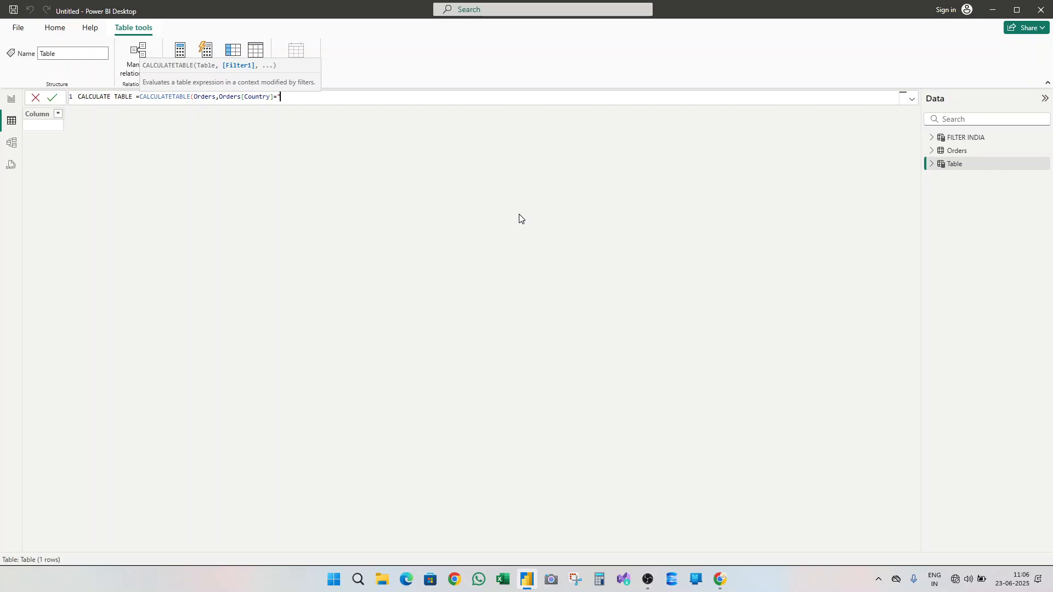
pyautogui.write('India",')
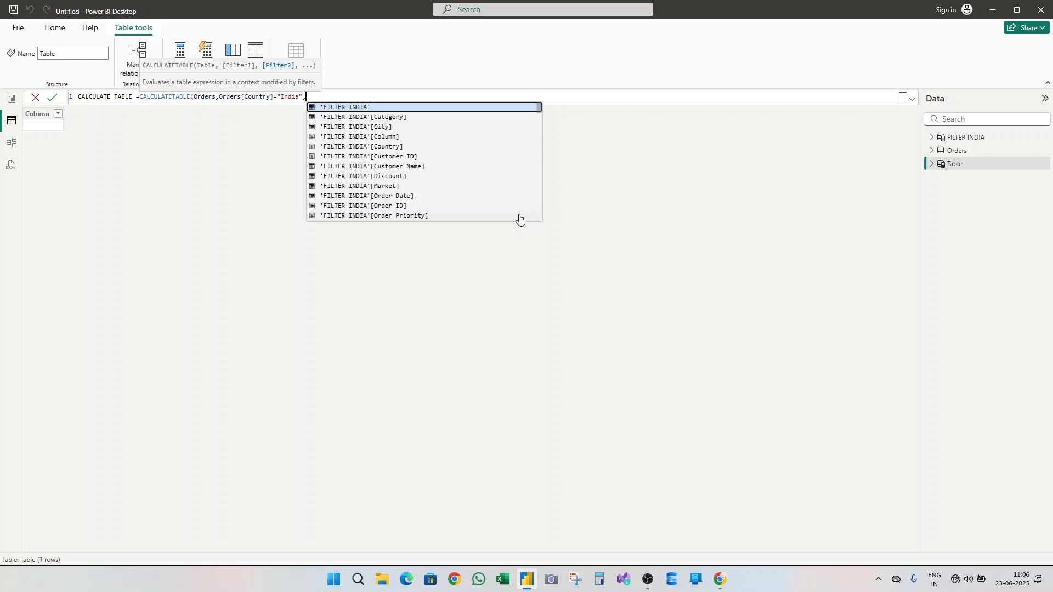
# - Add the second filter Orders[Sales]>=3000 to the CALCULATETABLE formula, commit it and review the table's columns
pyautogui.write('sal')
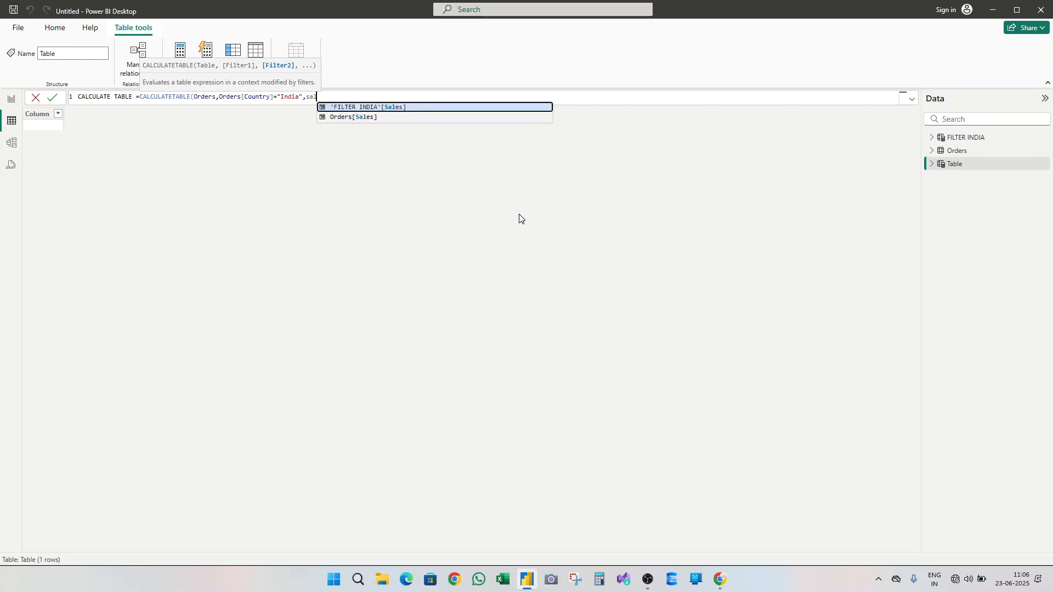
pyautogui.press('Down')
pyautogui.press('Tab')
pyautogui.write('>=')
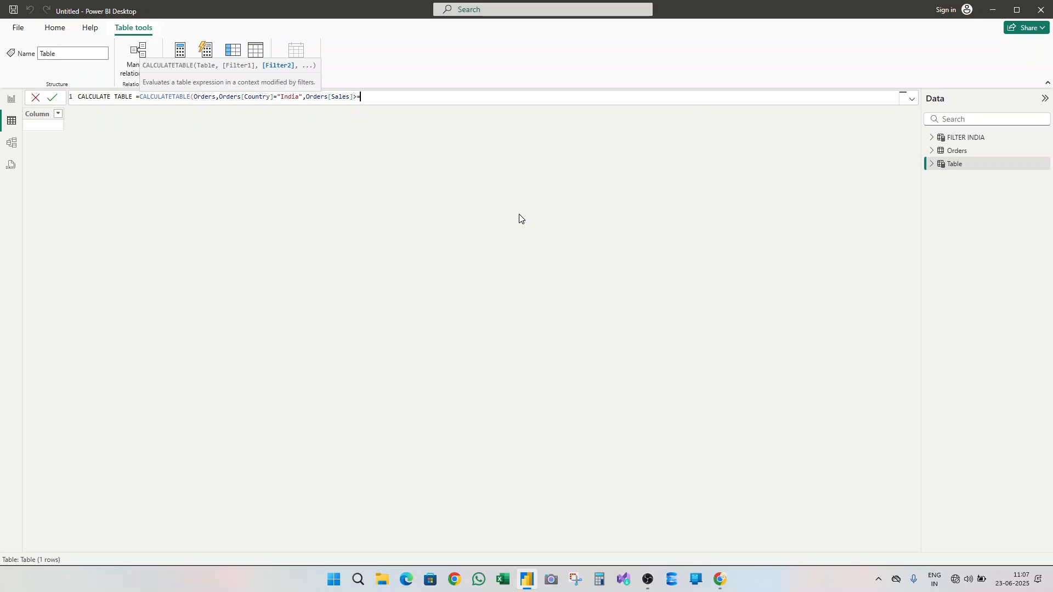
pyautogui.write('3000')
pyautogui.press('Return')
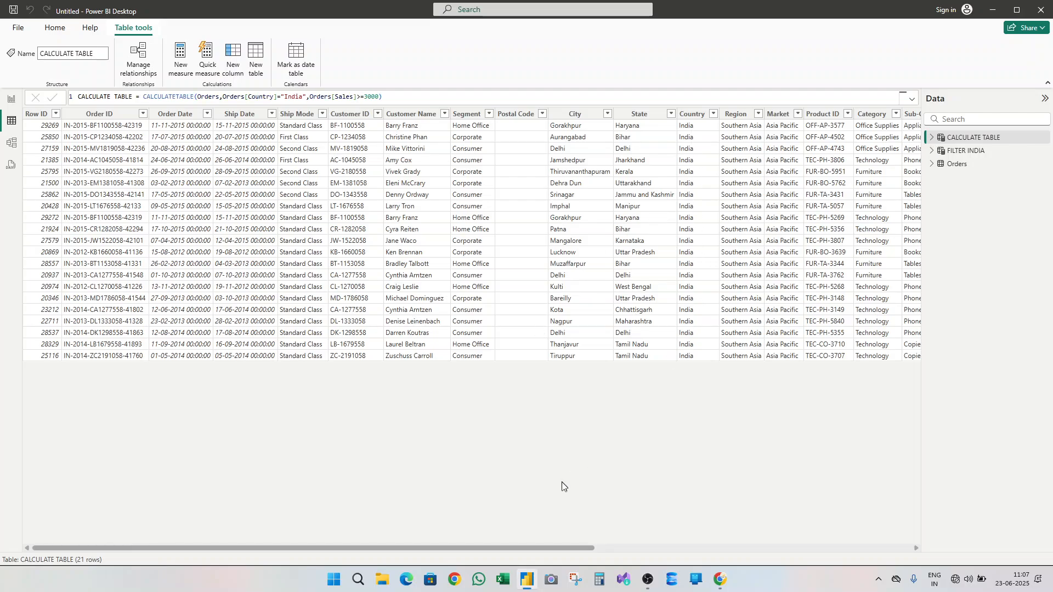
pyautogui.moveTo(549, 548); pyautogui.dragTo(793, 529)
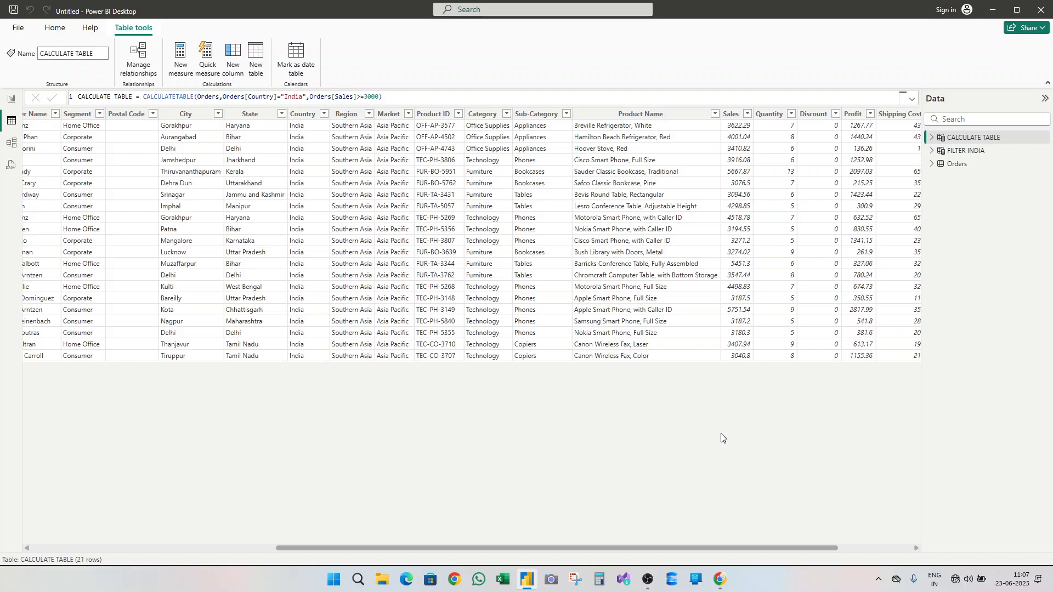
pyautogui.moveTo(698, 548); pyautogui.dragTo(392, 547)
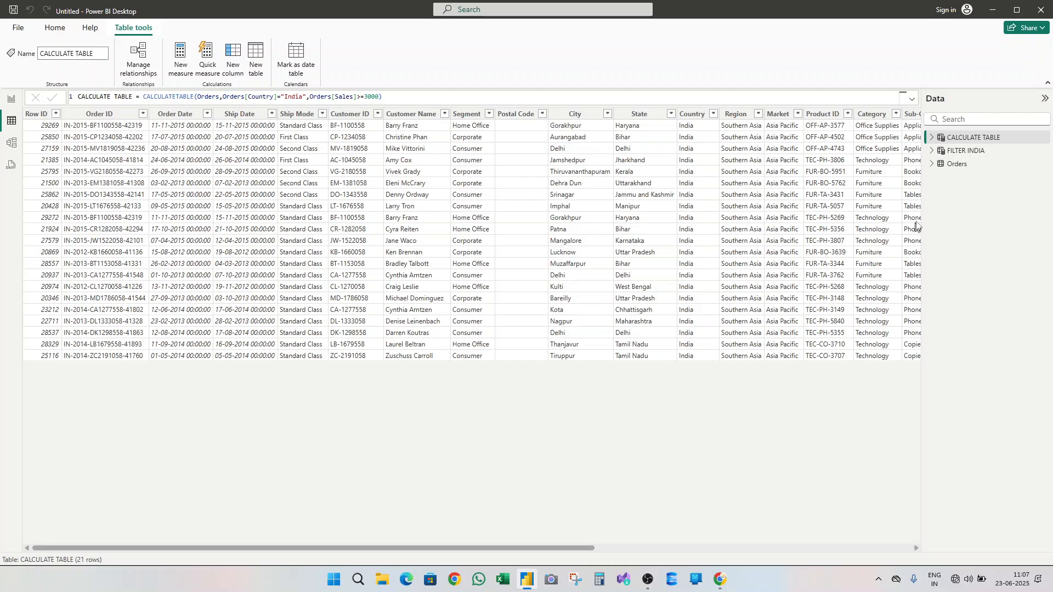
# - Create a calculated table named FILTERS with the formula FILTERS(Orders[Region])
pyautogui.click(954, 165)
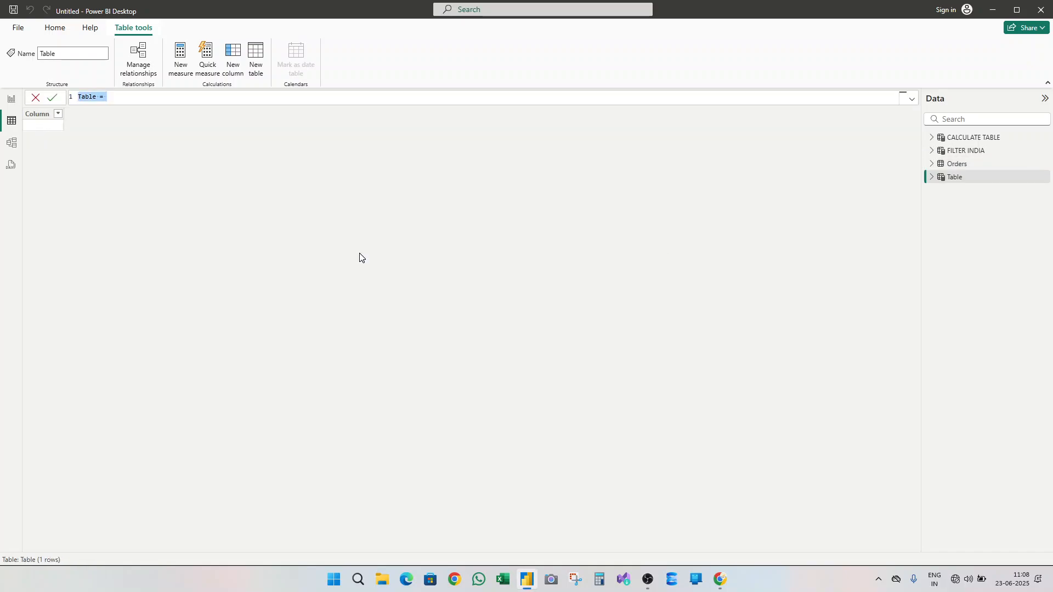
pyautogui.write('FILTERS =fil')
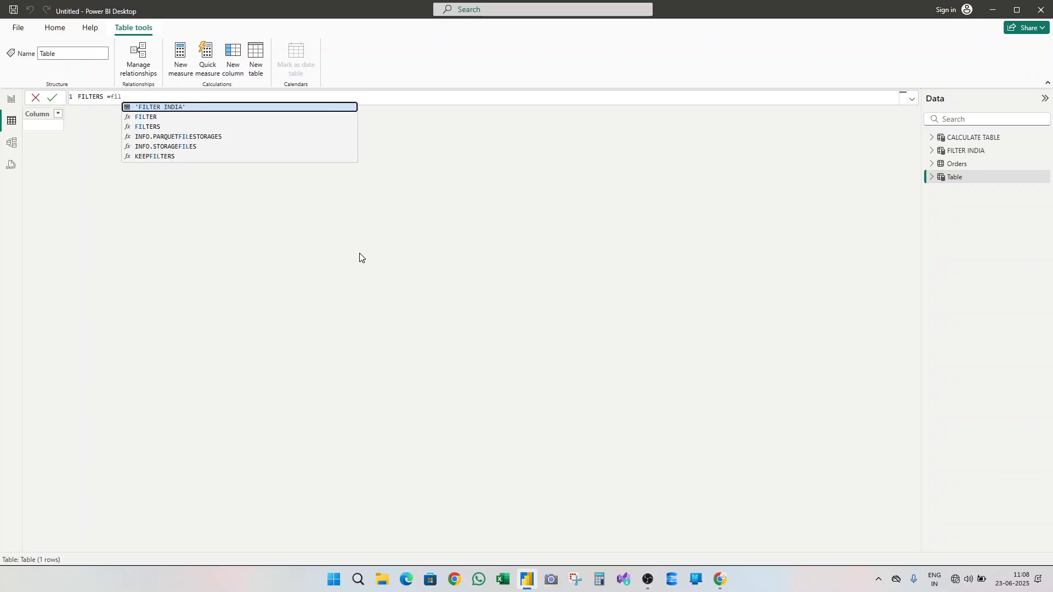
pyautogui.press('Down')
pyautogui.press('Down')
pyautogui.press('Tab')
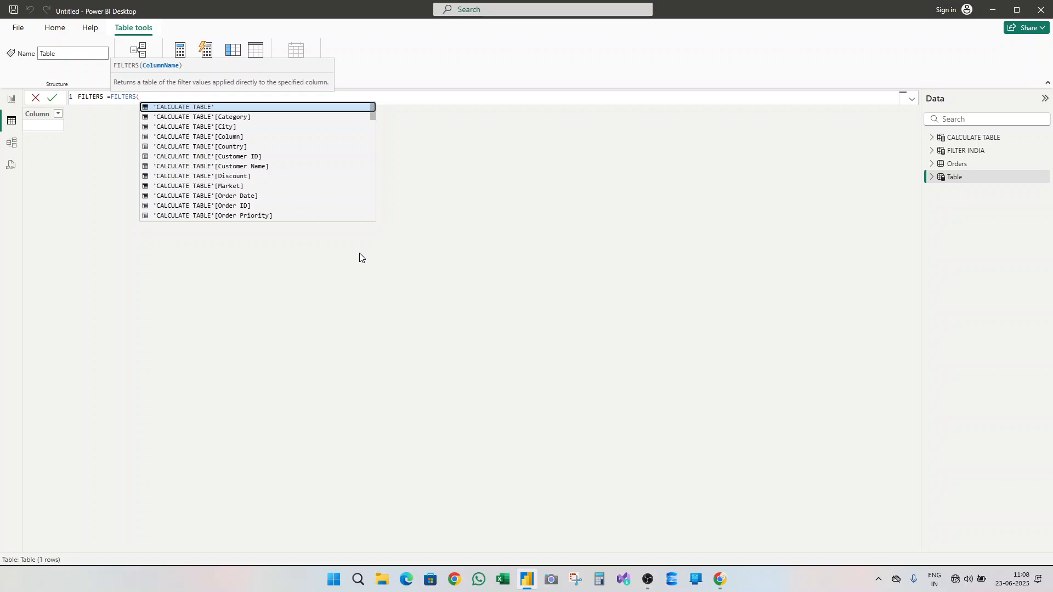
pyautogui.write('reg')
pyautogui.press('Down')
pyautogui.press('Down')
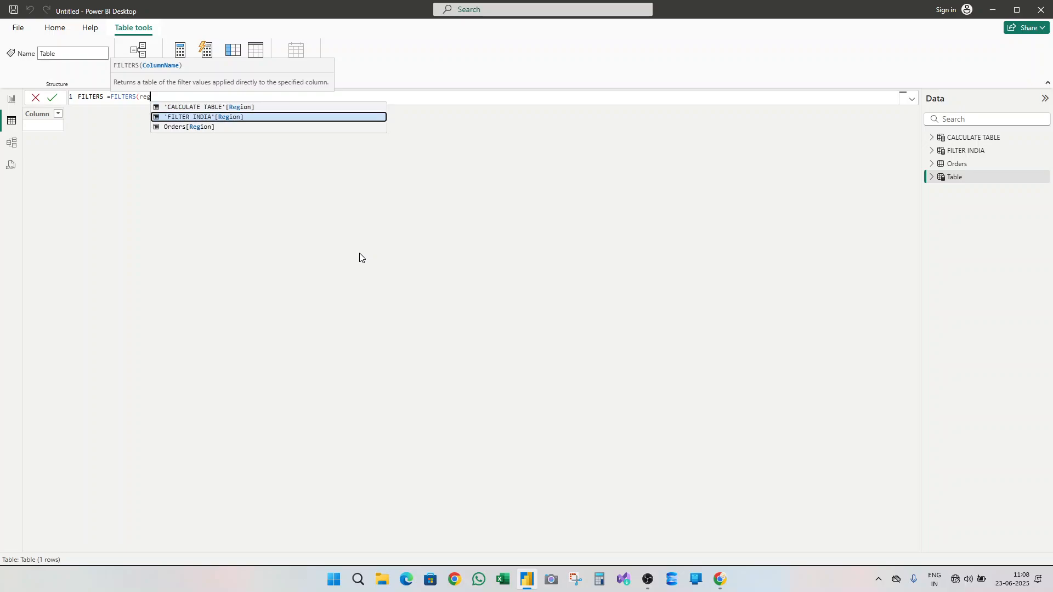
pyautogui.press('Tab')
pyautogui.write(')')
pyautogui.press('Return')
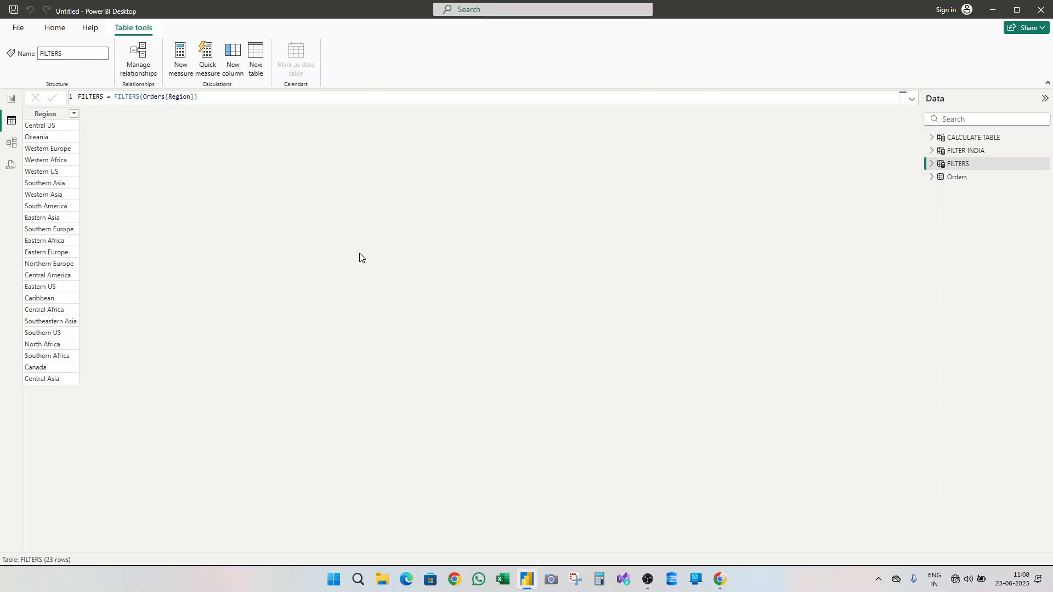
# - Add a new report page and place an enlarged, empty table visual on it
pyautogui.click(12, 98)
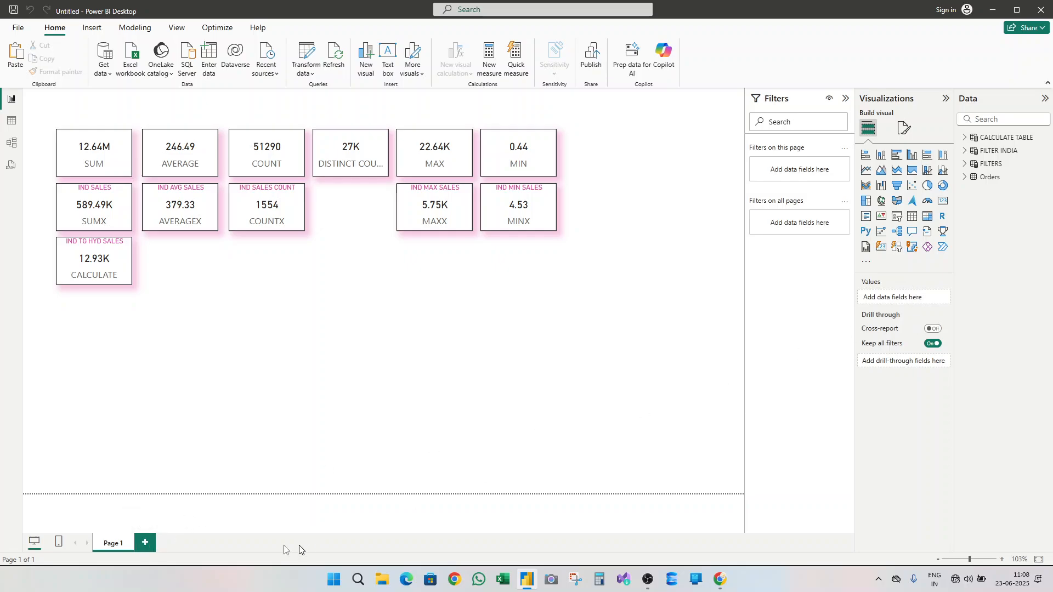
pyautogui.click(145, 542)
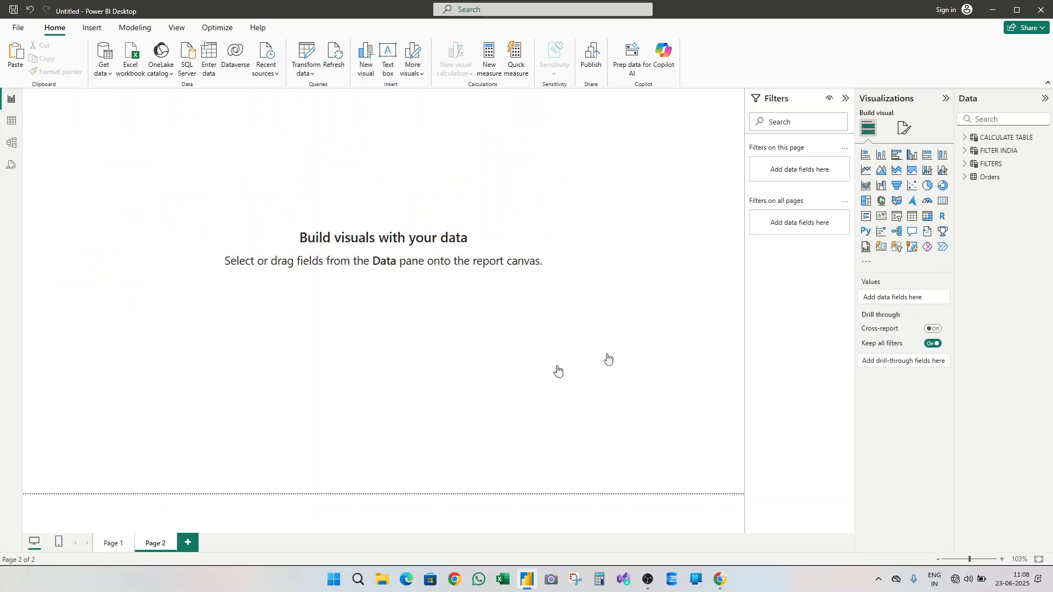
pyautogui.click(911, 221)
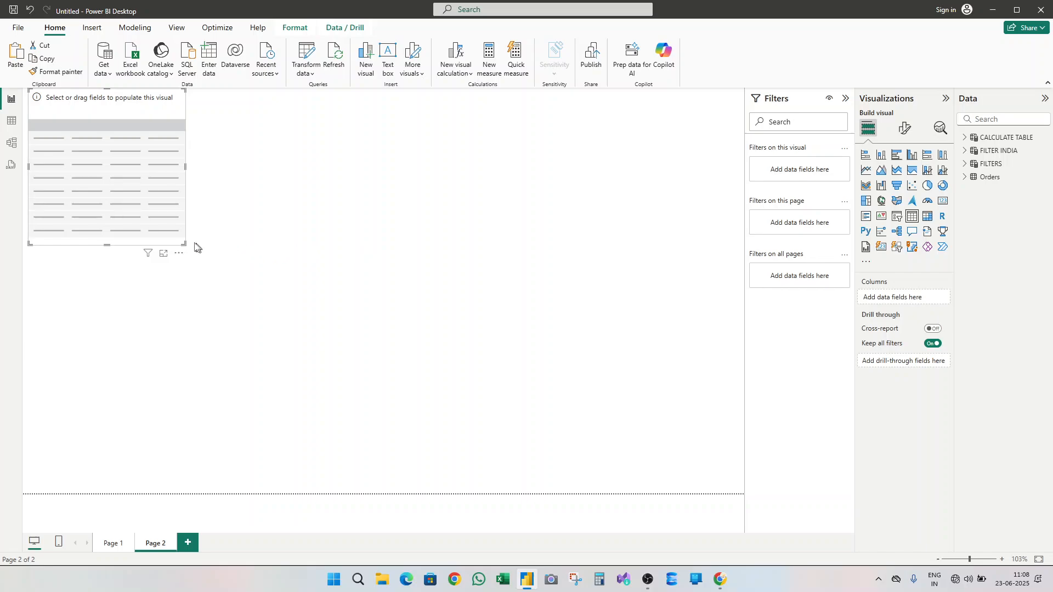
pyautogui.moveTo(184, 243); pyautogui.dragTo(407, 335)
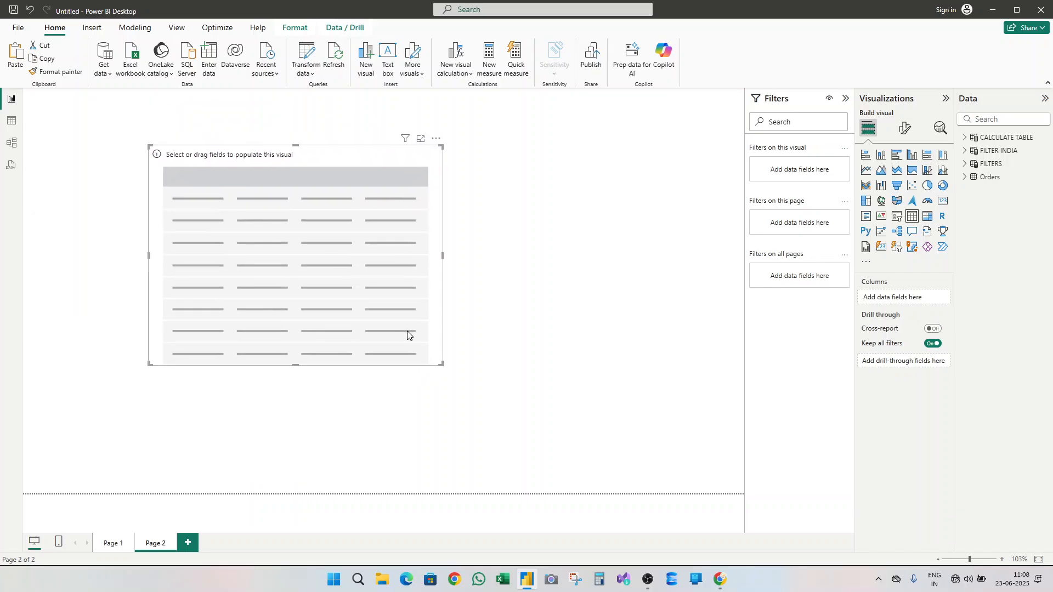
# - Fill the table visual with the Market and Sales fields from Orders
pyautogui.click(966, 177)
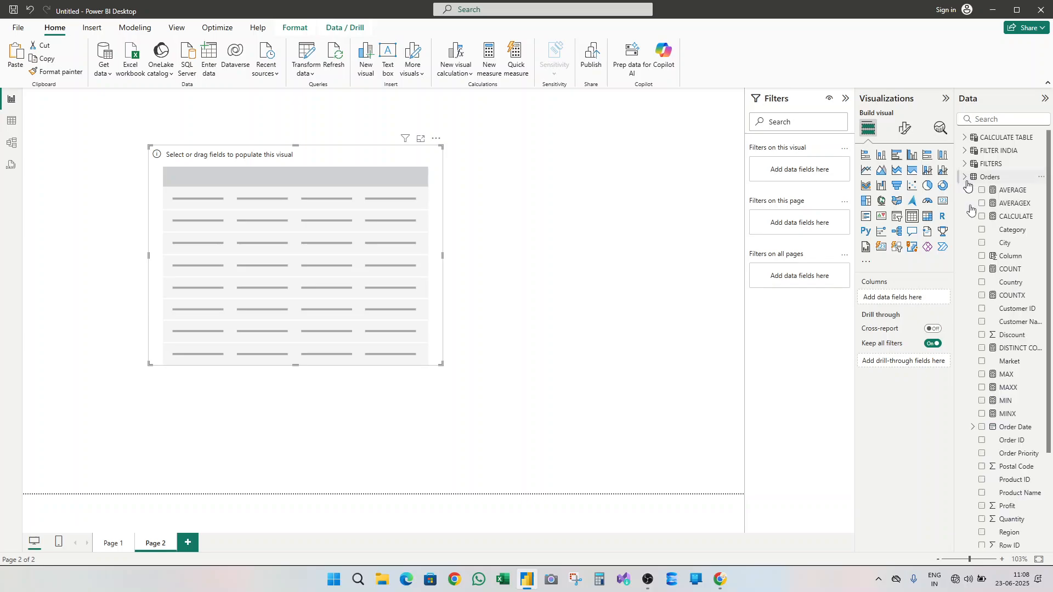
pyautogui.click(981, 360)
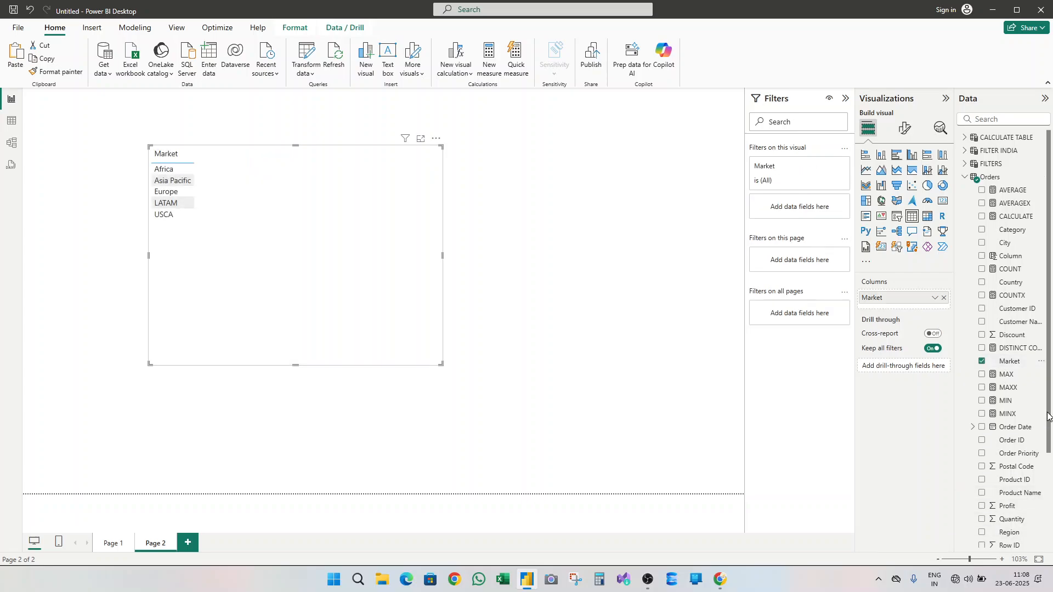
pyautogui.scroll(-2, 1048, 417)
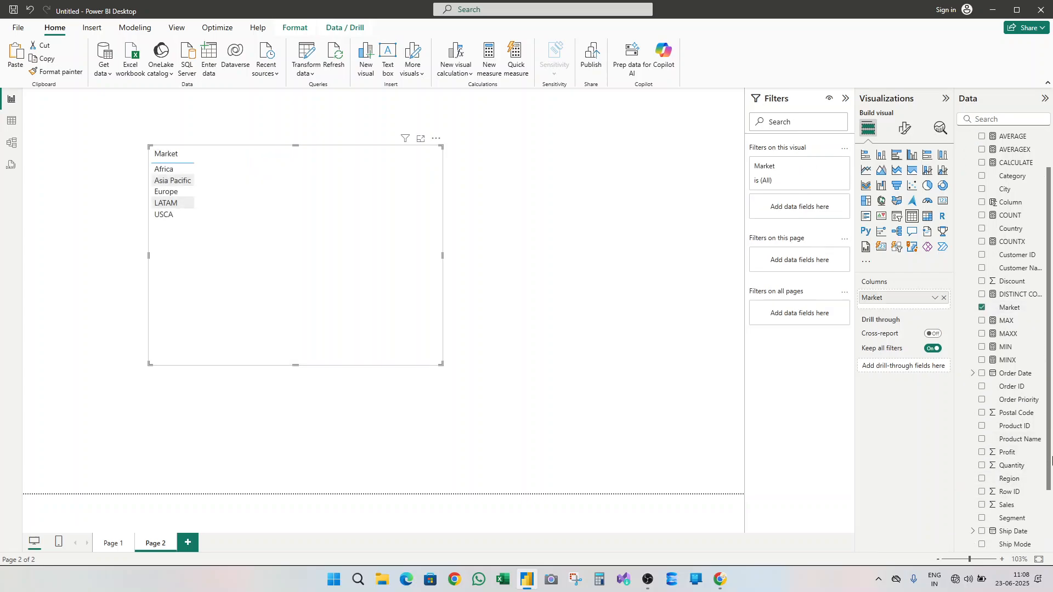
pyautogui.click(981, 501)
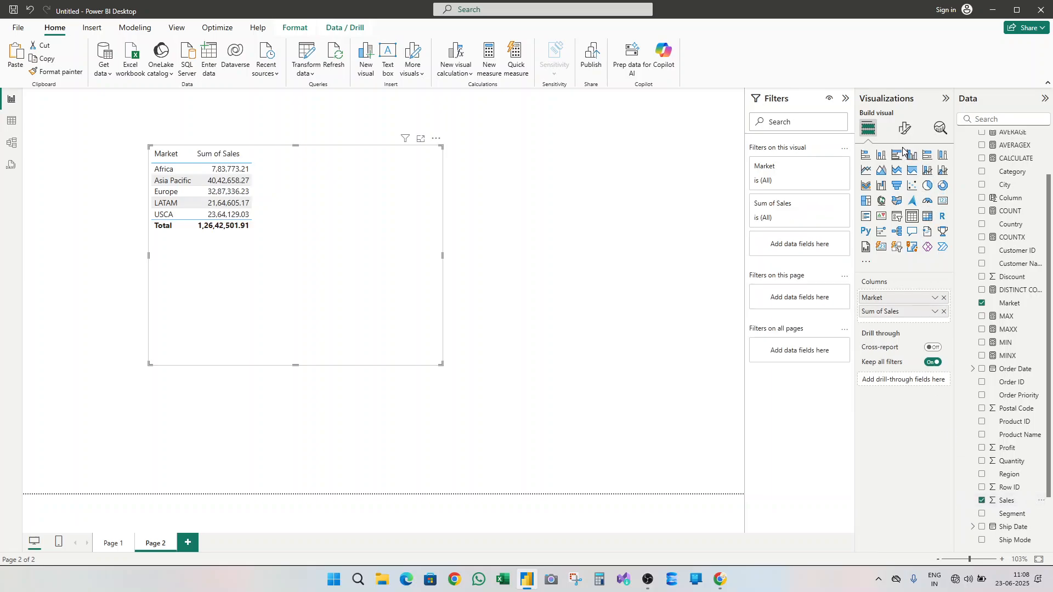
# - Set the font size of the table visual's values to 20
pyautogui.click(904, 129)
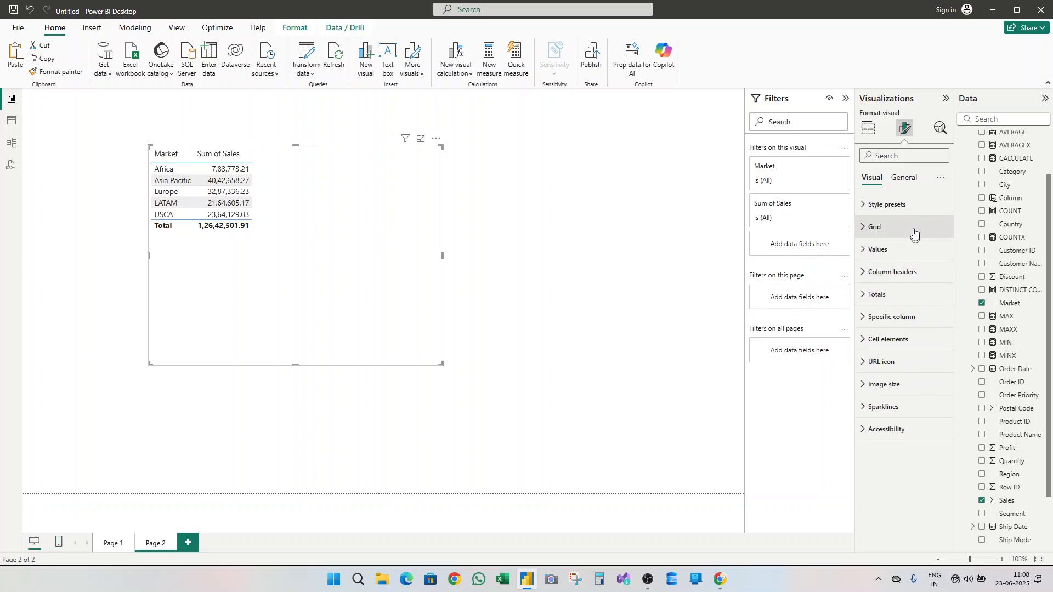
pyautogui.click(899, 206)
pyautogui.click(900, 208)
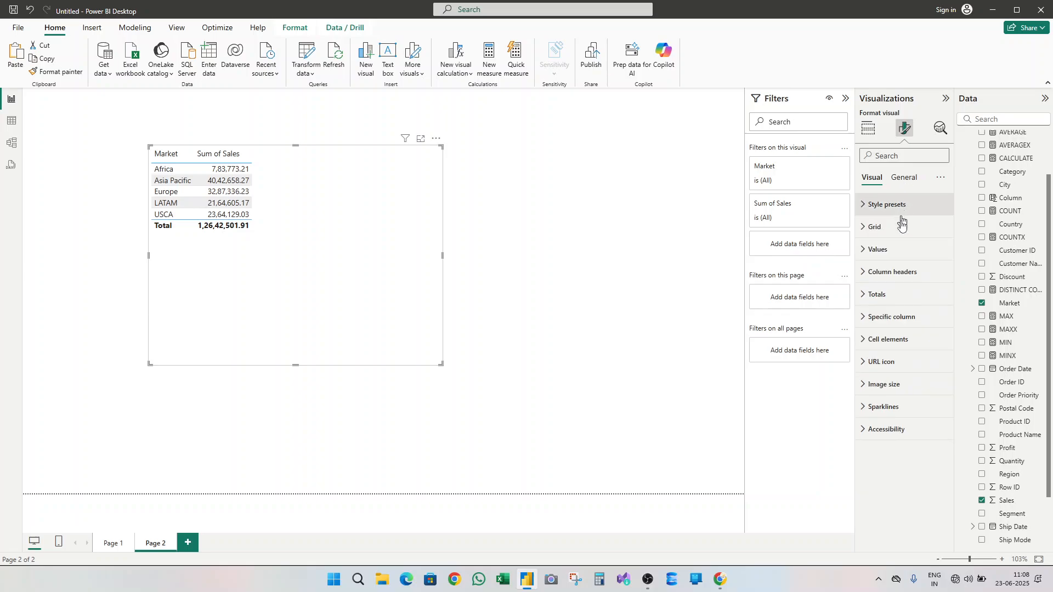
pyautogui.click(896, 250)
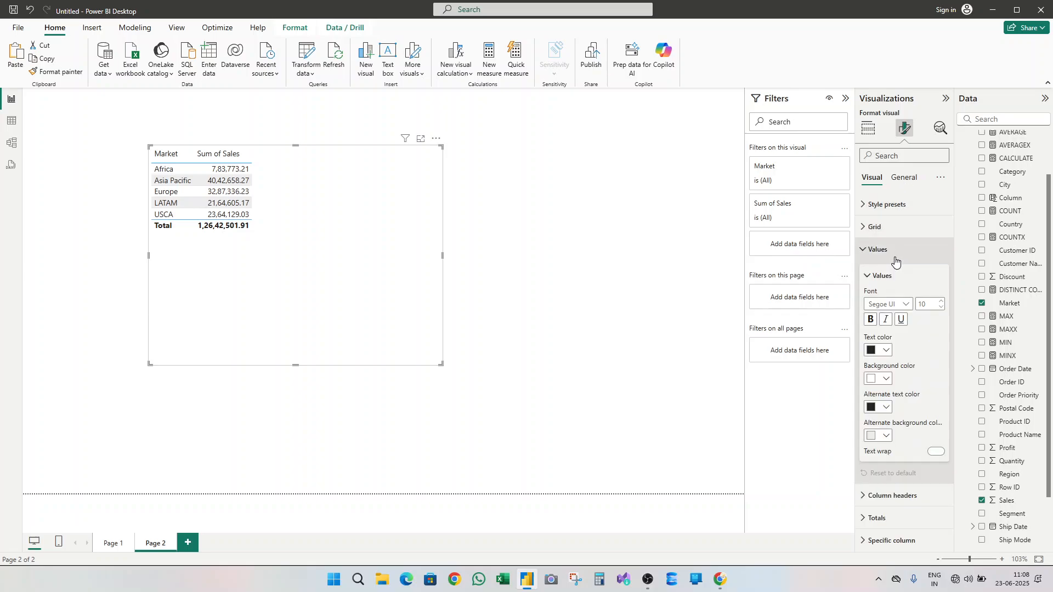
pyautogui.click(924, 303)
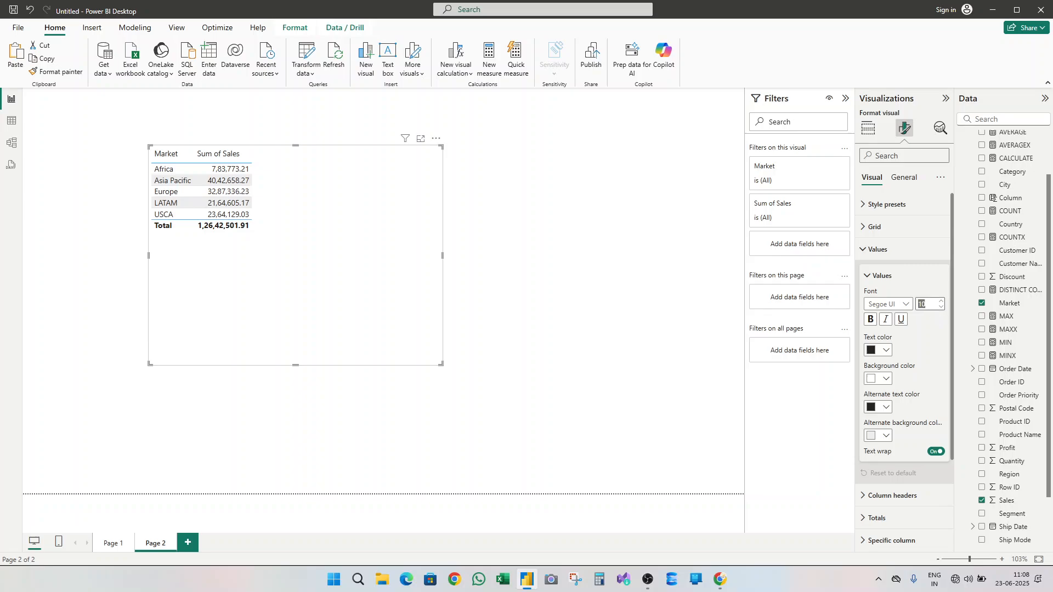
pyautogui.write('20')
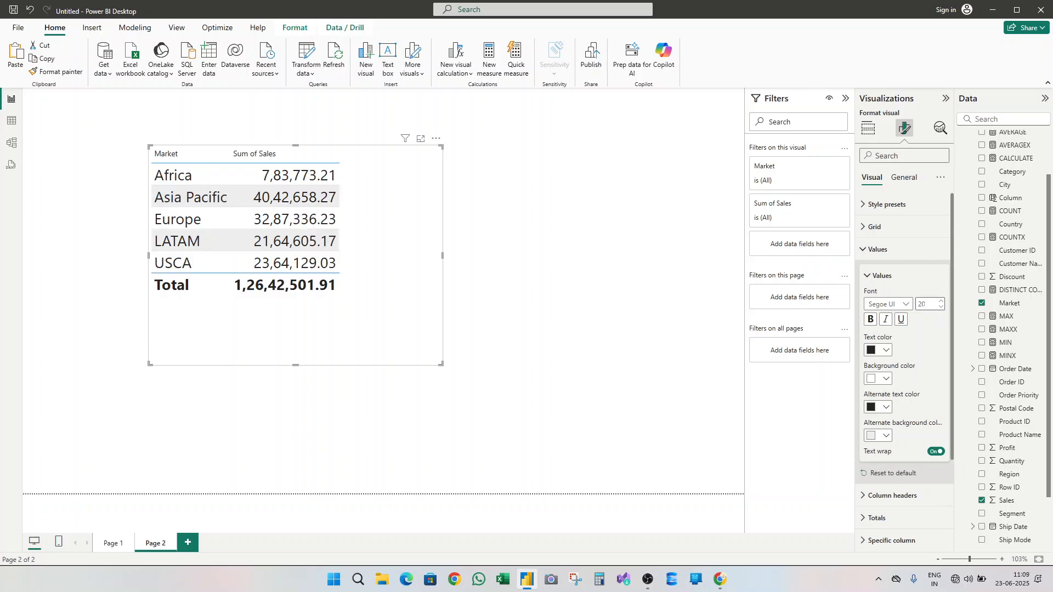
# - Set the font size of the table visual's column headers to 20
pyautogui.click(892, 251)
pyautogui.click(893, 272)
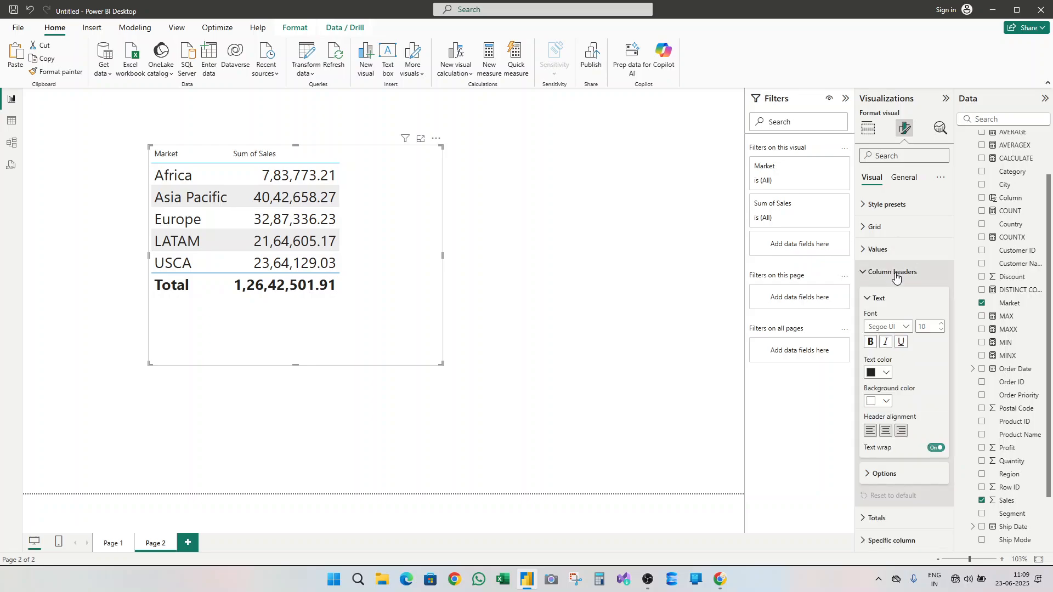
pyautogui.click(925, 325)
pyautogui.write('20')
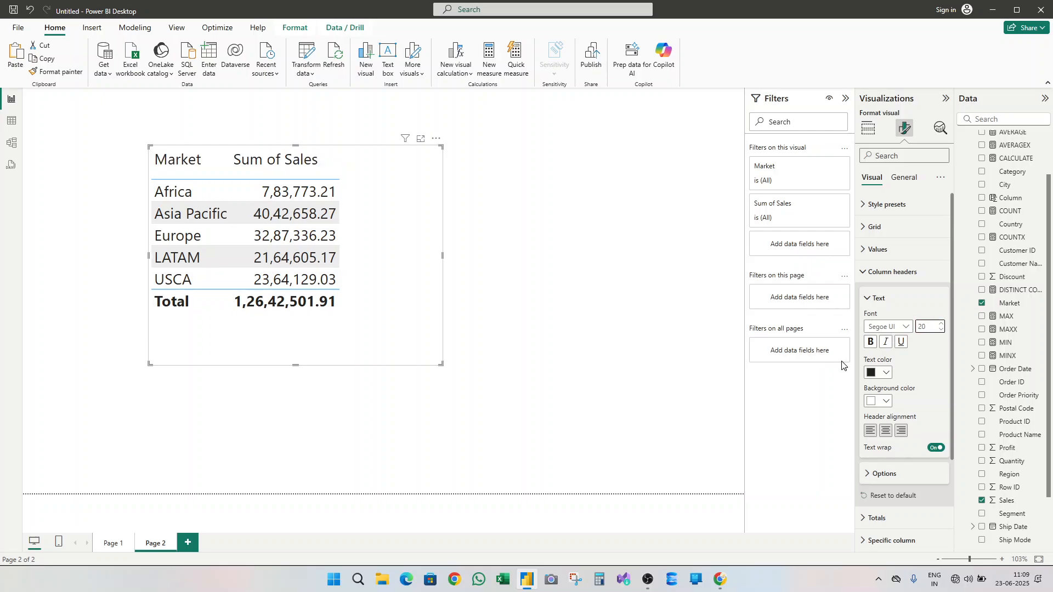
# - Turn on the table visual's border and shadow, and widen the visual to make room for another column
pyautogui.click(906, 179)
pyautogui.click(897, 248)
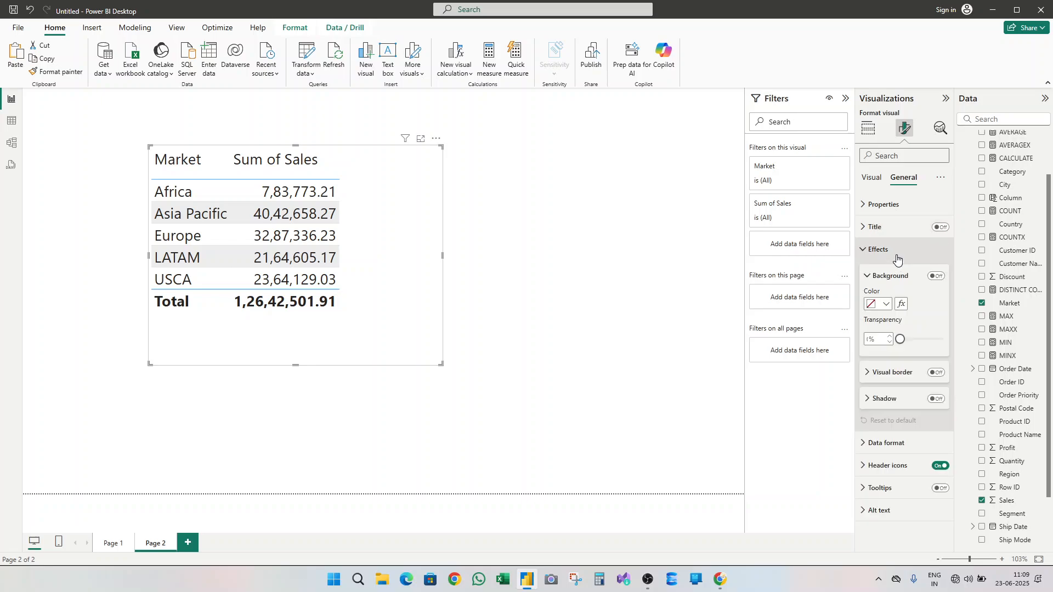
pyautogui.click(937, 372)
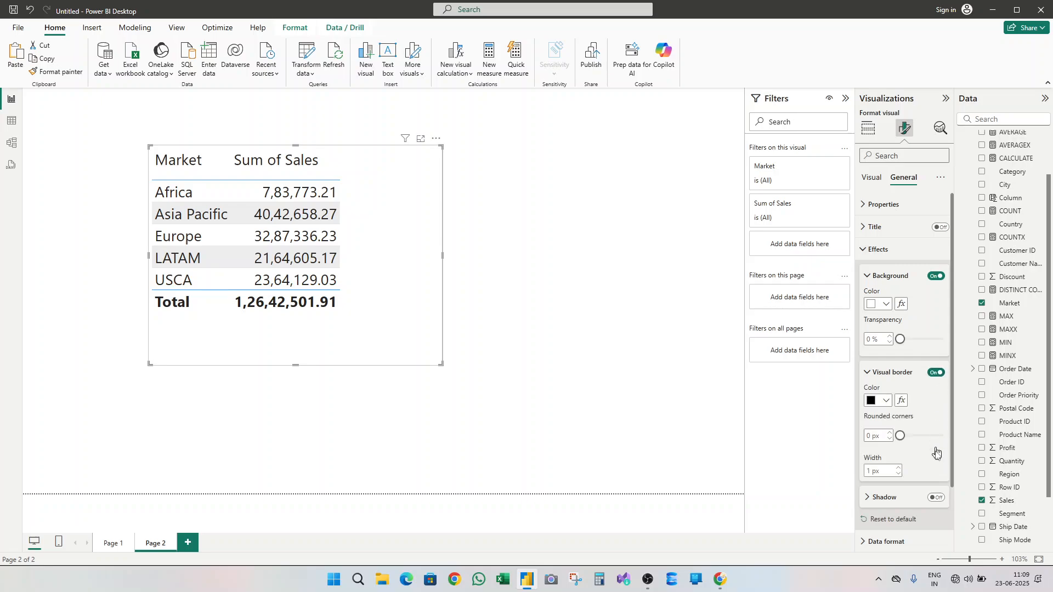
pyautogui.click(937, 497)
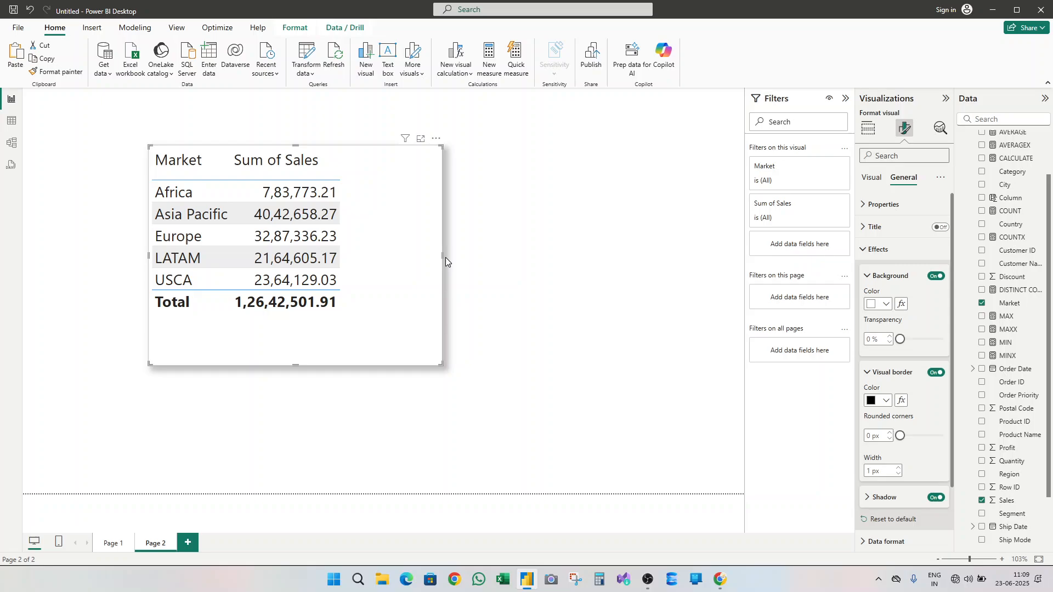
pyautogui.moveTo(442, 256); pyautogui.dragTo(493, 256)
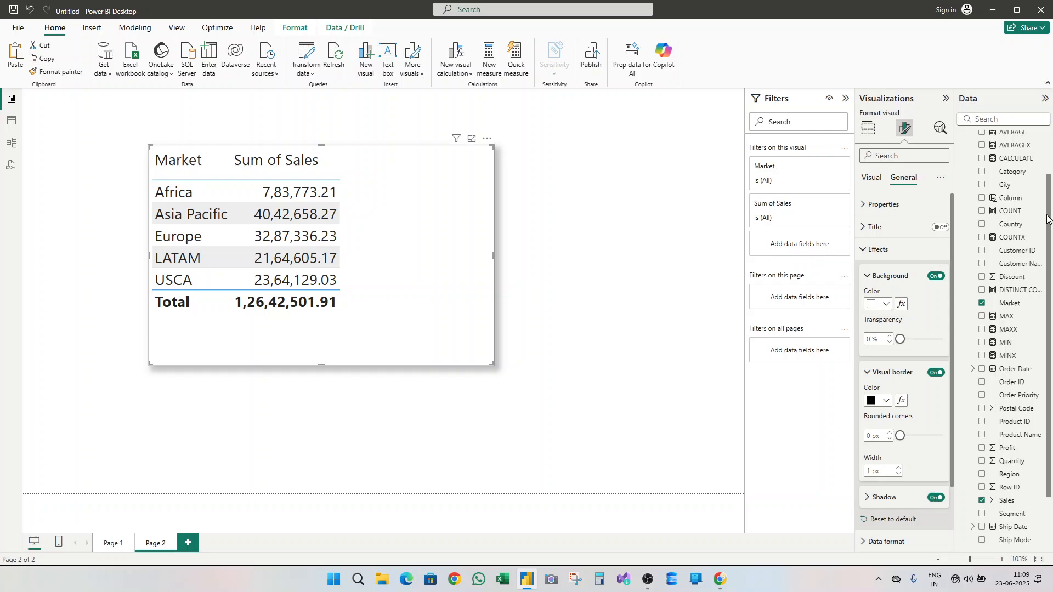
# - Start a new measure named KEEP FILTERS in the Orders table
pyautogui.scroll(1, 1047, 219)
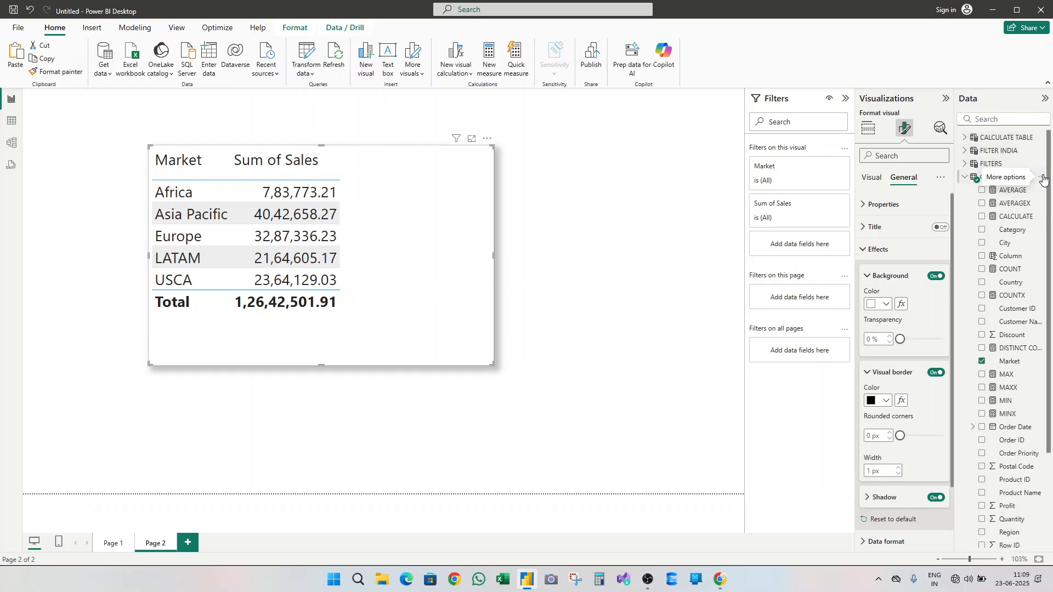
pyautogui.click(1044, 180)
pyautogui.press('Escape')
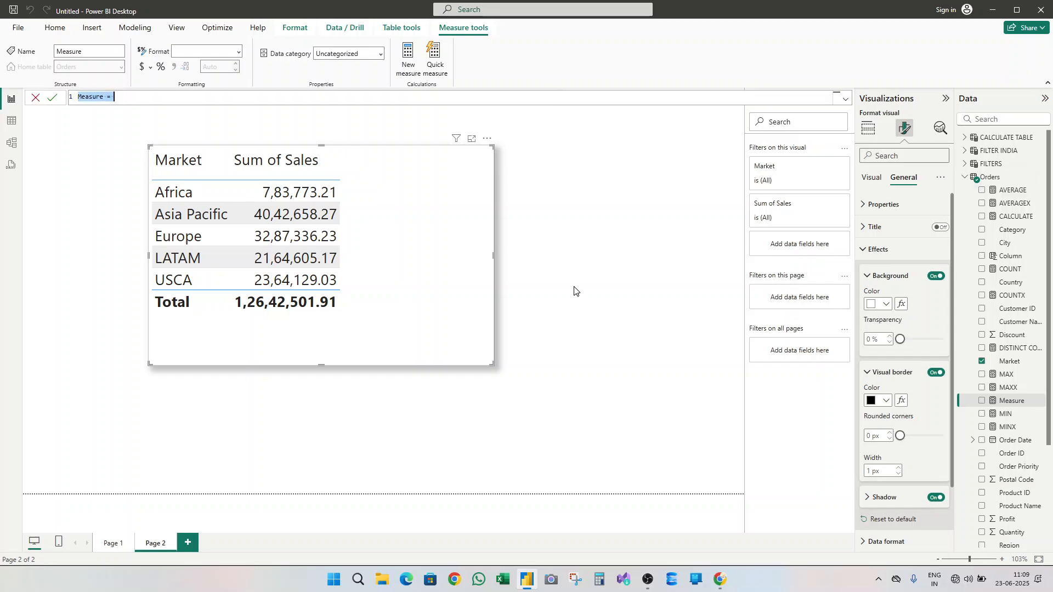
pyautogui.write('KEE')
pyautogui.write('P FIL')
pyautogui.write('TERS =[CALCULATE]')
pyautogui.press('Tab')
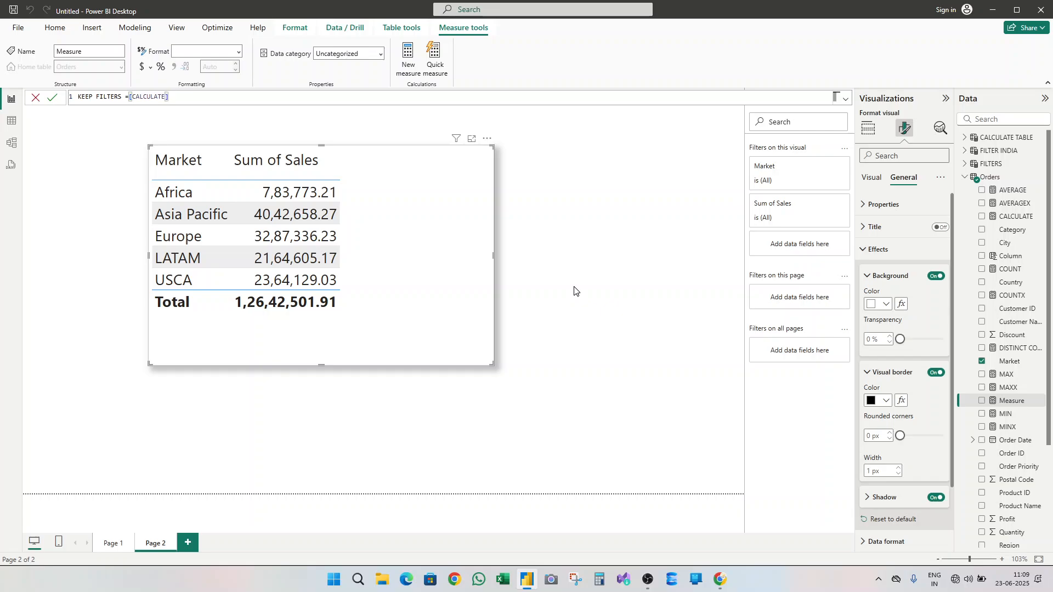
pyautogui.write('sum')
pyautogui.press('BackSpace')
pyautogui.press('BackSpace')
pyautogui.press('BackSpace')
pyautogui.press('BackSpace')
pyautogui.press('BackSpace')
pyautogui.press('BackSpace')
pyautogui.press('BackSpace')
pyautogui.press('BackSpace')
pyautogui.press('BackSpace')
pyautogui.press('BackSpace')
pyautogui.press('BackSpace')
pyautogui.press('BackSpace')
pyautogui.press('BackSpace')
# - Begin the KEEP FILTERS formula with the CALCULATE function and a nested SUM function
pyautogui.write('cal')
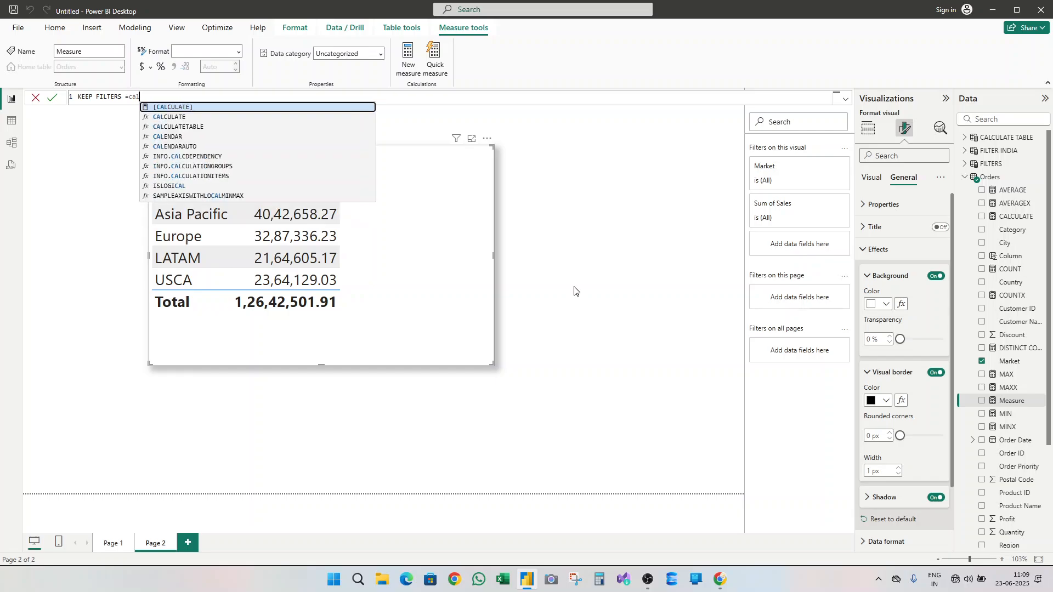
pyautogui.press('Down')
pyautogui.press('Tab')
pyautogui.write('sum')
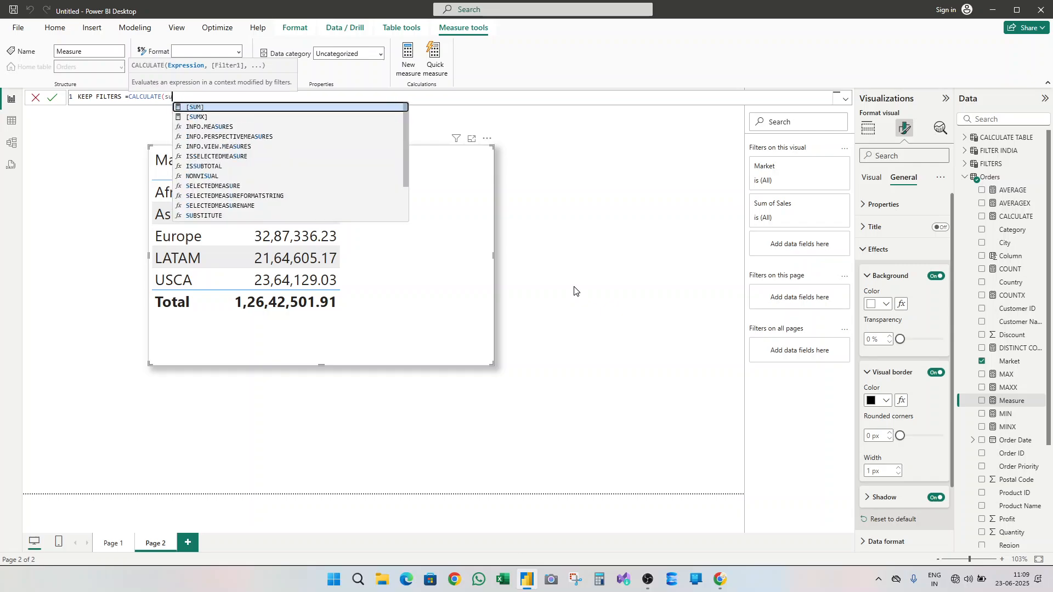
pyautogui.press('Down')
pyautogui.press('Down')
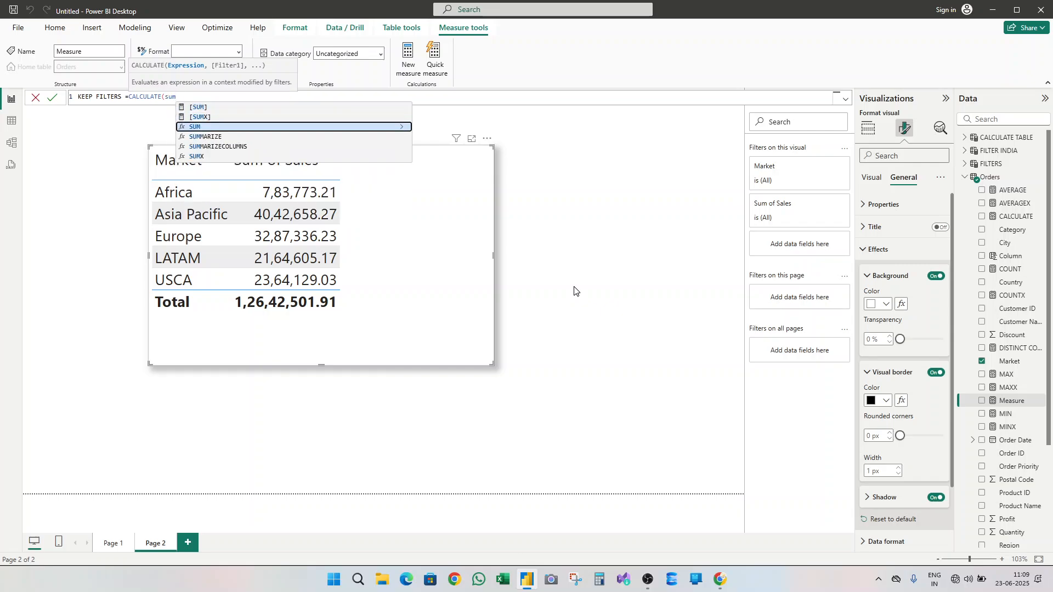
pyautogui.press('Tab')
pyautogui.write('sal')
pyautogui.press('Tab')
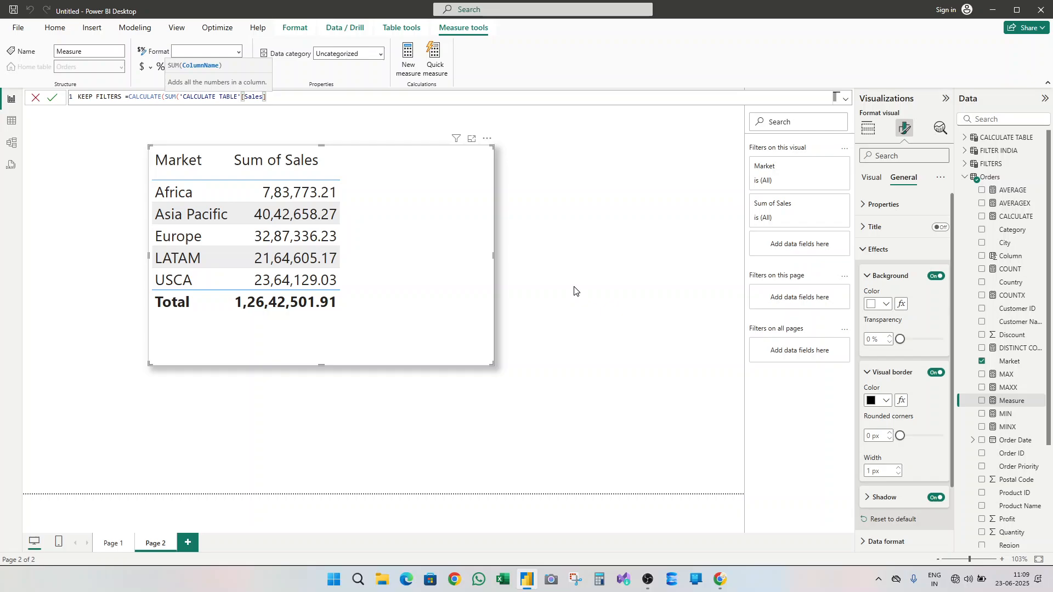
pyautogui.press('BackSpace')
pyautogui.press('BackSpace')
pyautogui.press('BackSpace')
pyautogui.press('BackSpace')
pyautogui.press('BackSpace')
pyautogui.press('BackSpace')
pyautogui.press('BackSpace')
pyautogui.press('BackSpace')
pyautogui.press('BackSpace')
pyautogui.press('BackSpace')
pyautogui.press('BackSpace')
pyautogui.press('BackSpace')
pyautogui.press('BackSpace')
pyautogui.press('BackSpace')
pyautogui.press('BackSpace')
pyautogui.press('BackSpace')
pyautogui.press('BackSpace')
pyautogui.press('BackSpace')
pyautogui.press('BackSpace')
pyautogui.press('BackSpace')
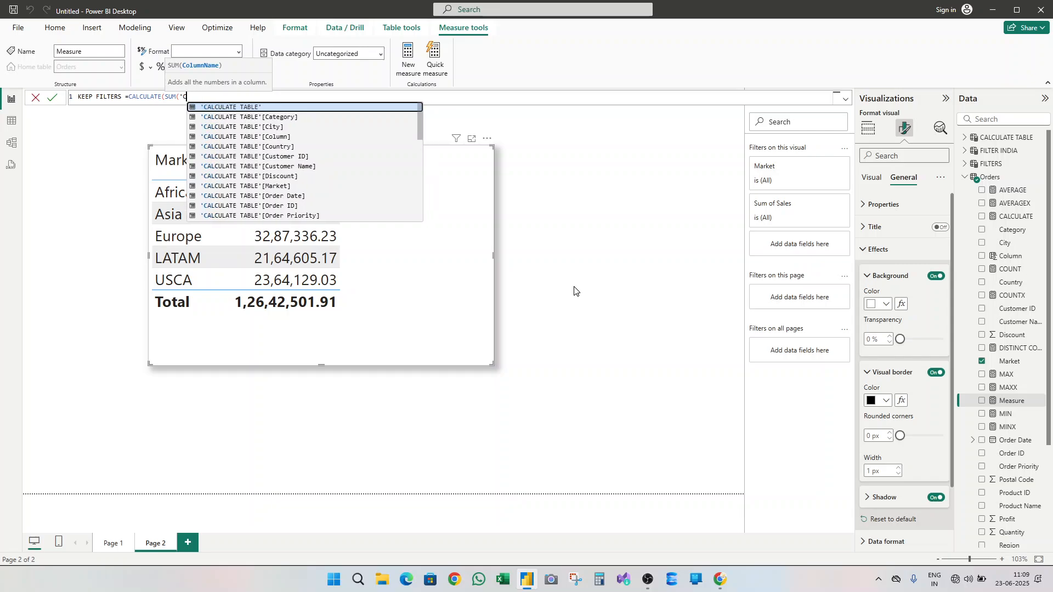
pyautogui.press('BackSpace')
pyautogui.press('BackSpace')
# - Use the Sales column of the Orders table as the argument of the SUM function
pyautogui.write('sal')
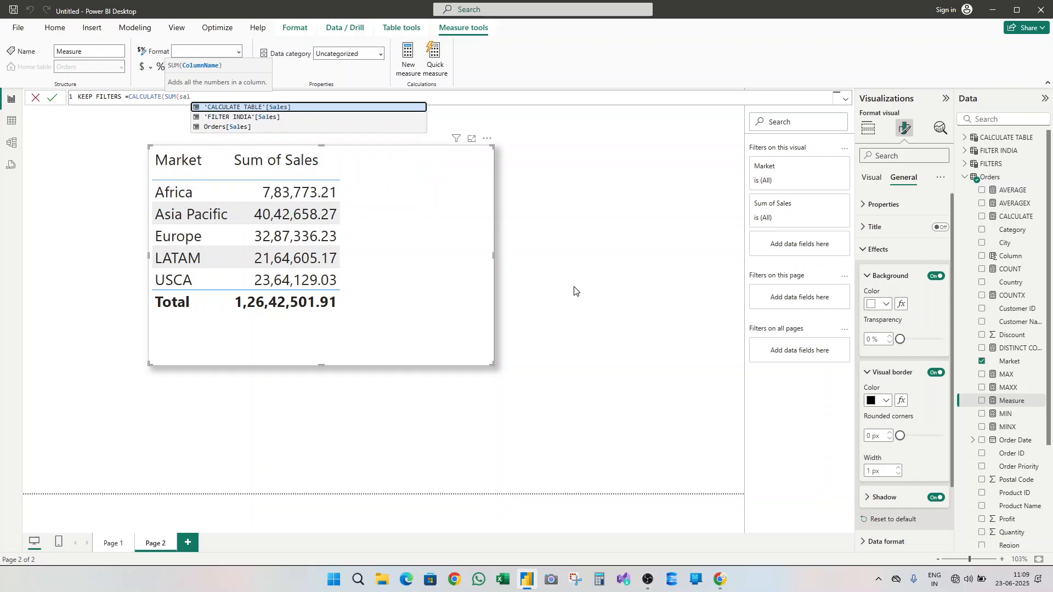
pyautogui.press('Down')
pyautogui.press('Down')
pyautogui.press('Tab')
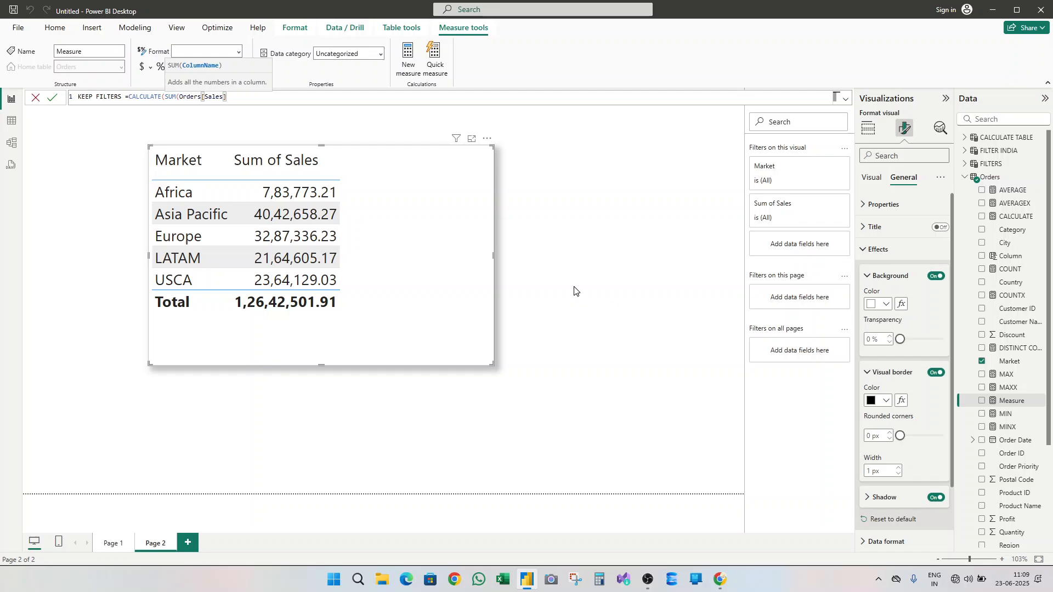
# - Complete the KEEP FILTERS formula with the filter Orders[Market]="Europe" and add the measure to the table visual
pyautogui.write('),mar')
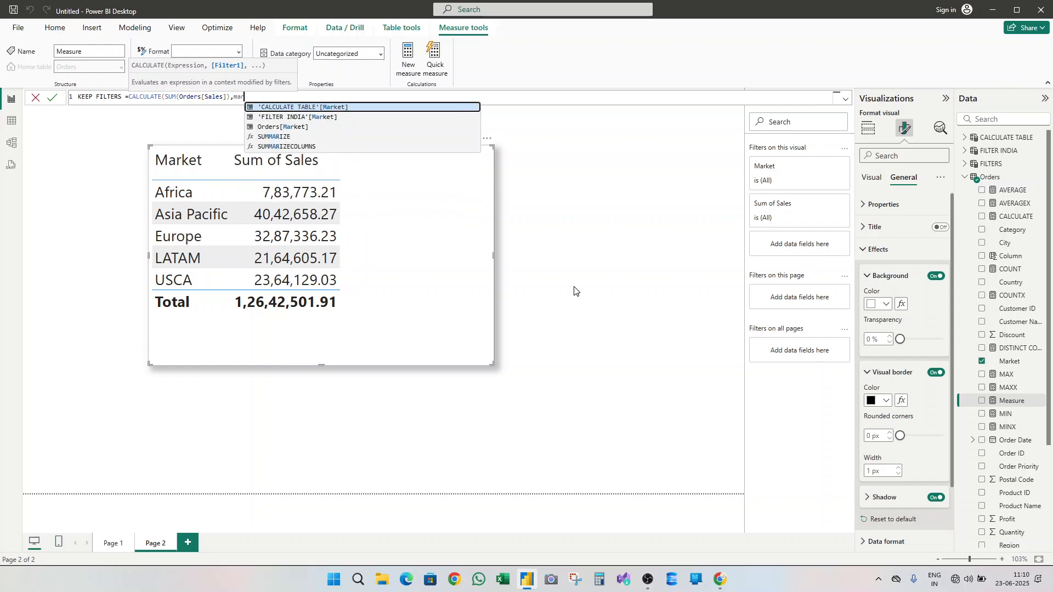
pyautogui.press('Down')
pyautogui.press('Down')
pyautogui.press('Tab')
pyautogui.write('=')
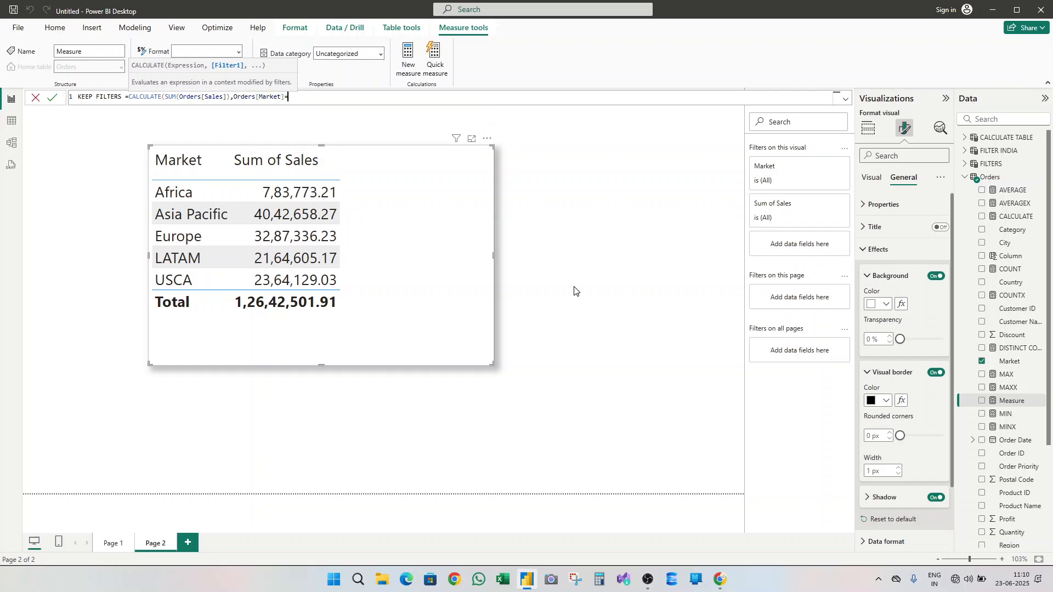
pyautogui.write('"Europe")')
pyautogui.press('Return')
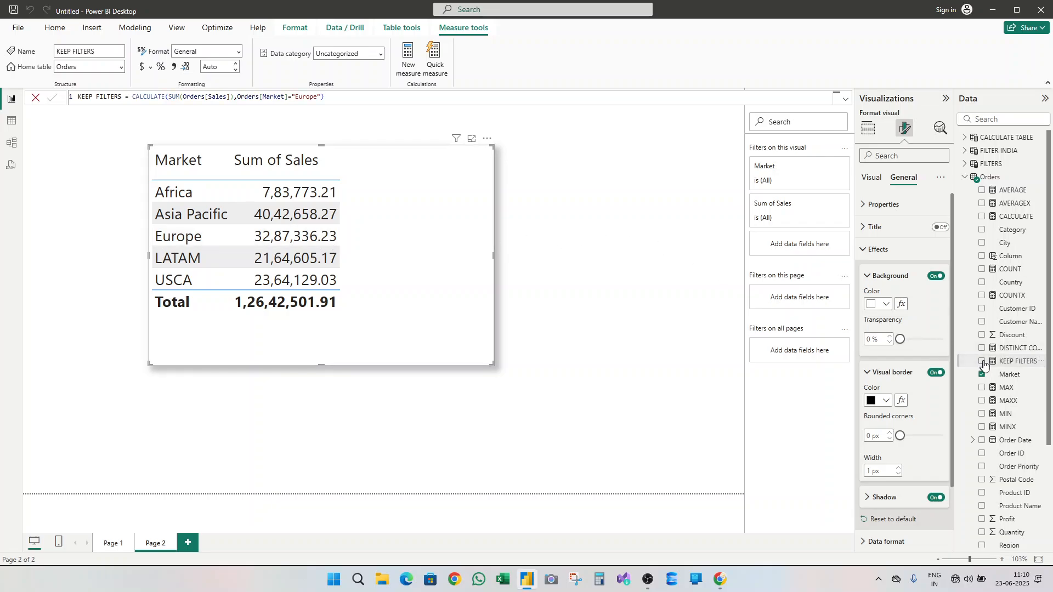
pyautogui.click(981, 361)
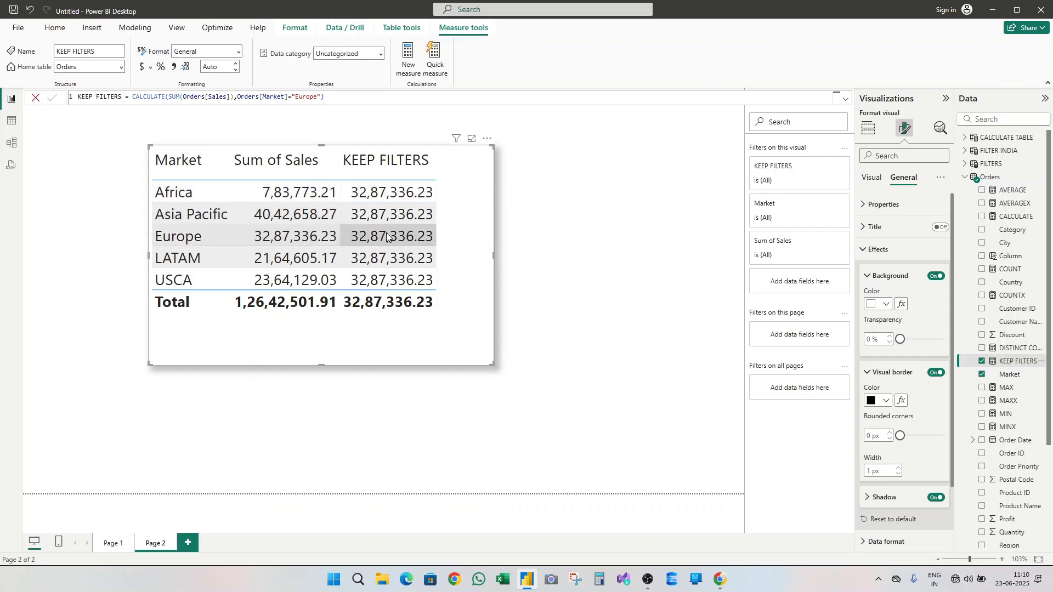
# - Wrap the Orders[Market]="Europe" condition of the KEEP FILTERS measure in the KEEPFILTERS function
pyautogui.click(238, 97)
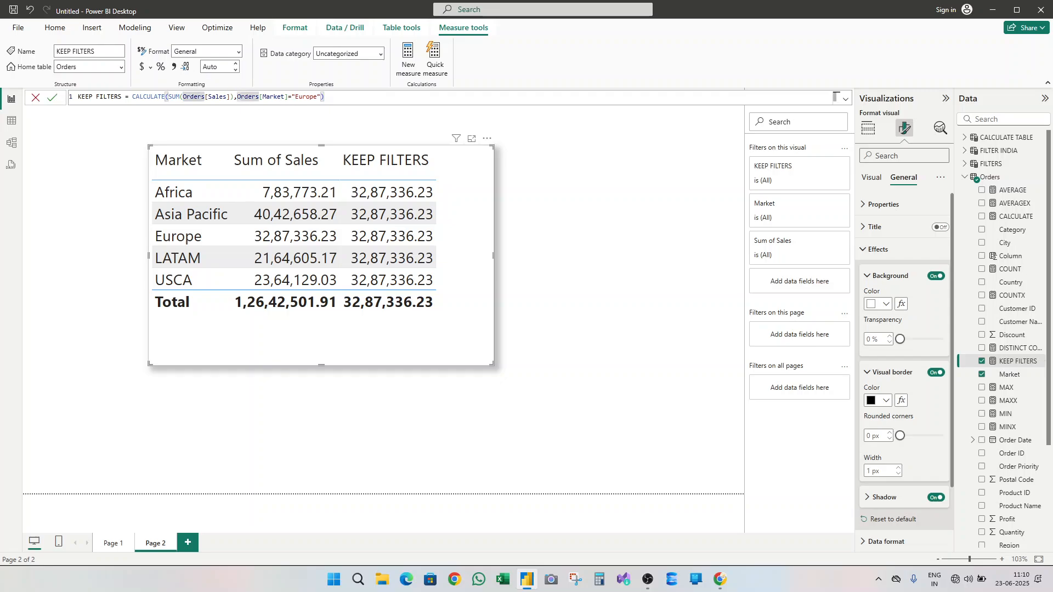
pyautogui.write('kee')
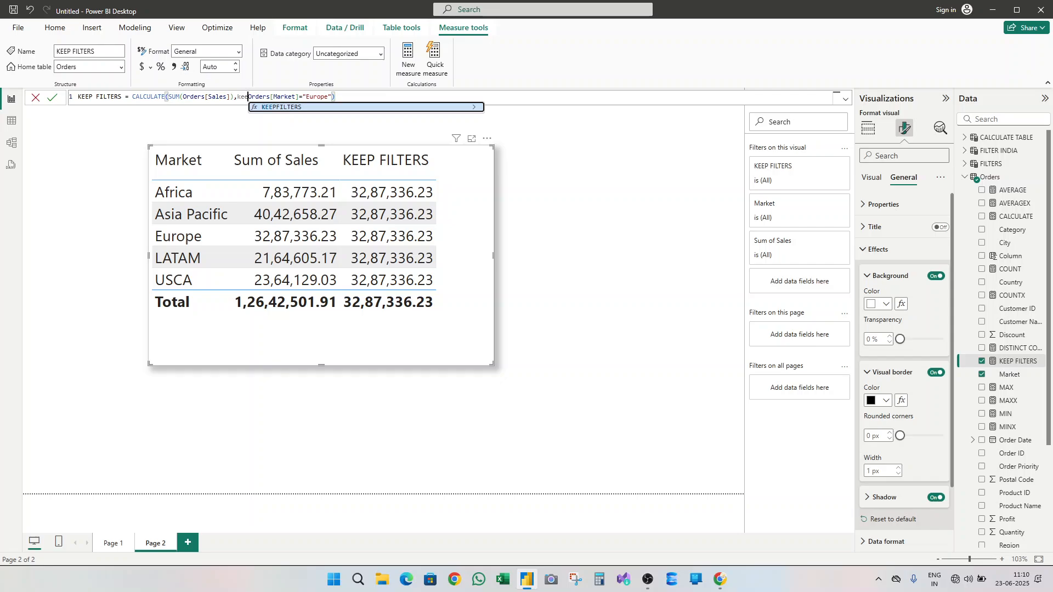
pyautogui.press('Tab')
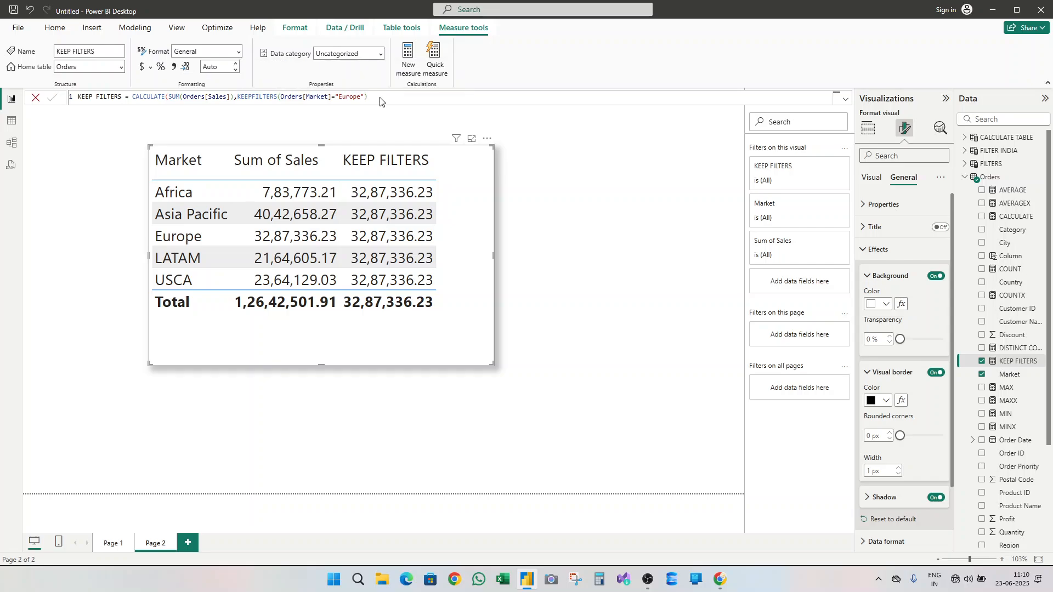
pyautogui.press('Return')
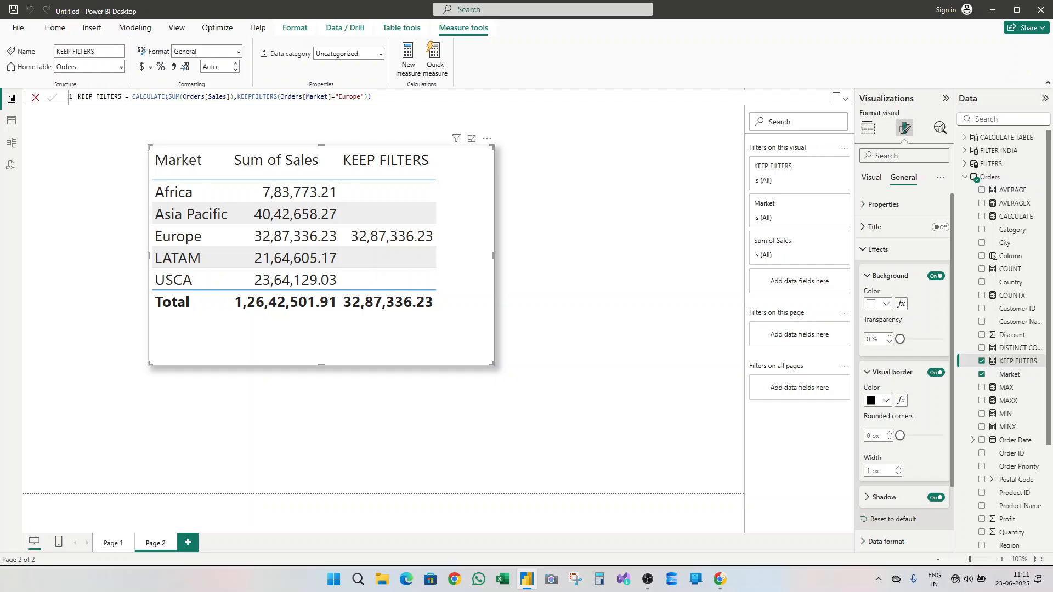
# - Save the report to the Desktop folder as a Power BI file named DAX 2, and close it
pyautogui.hotkey('ctrl', 's')
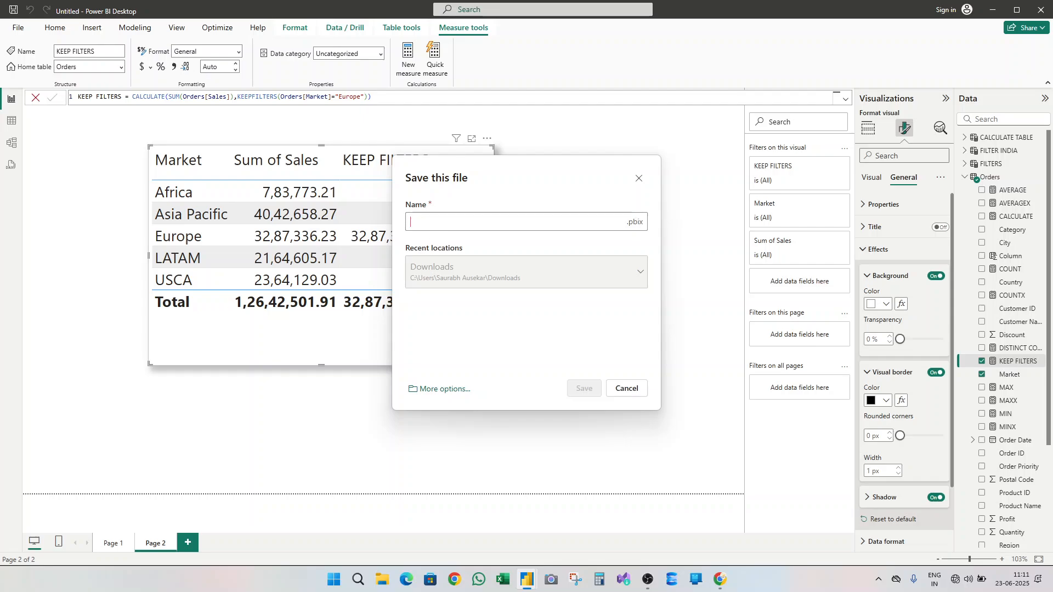
pyautogui.write('DAX')
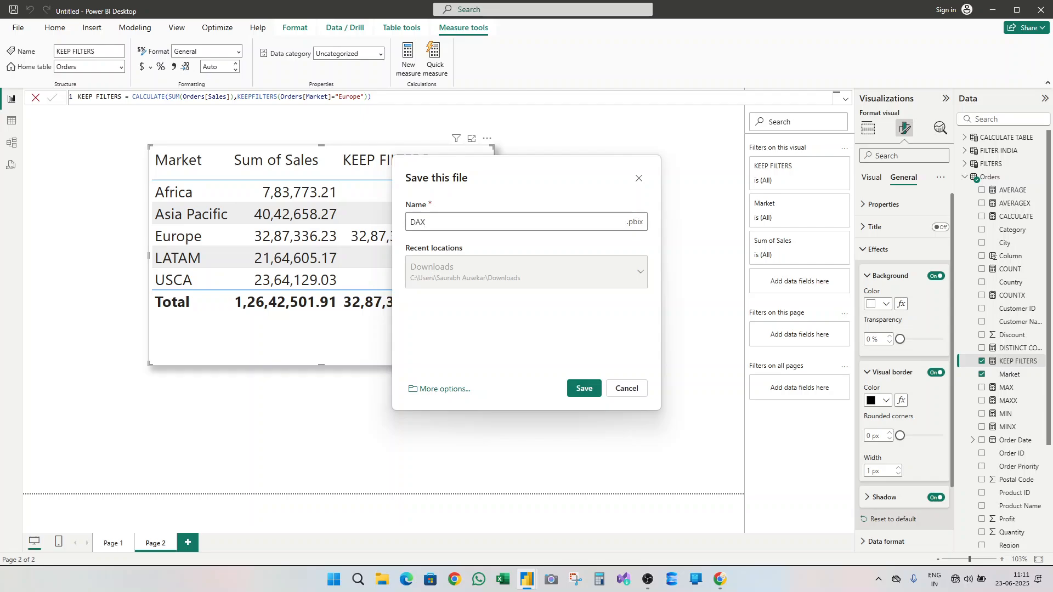
pyautogui.write(' 2')
pyautogui.click(444, 389)
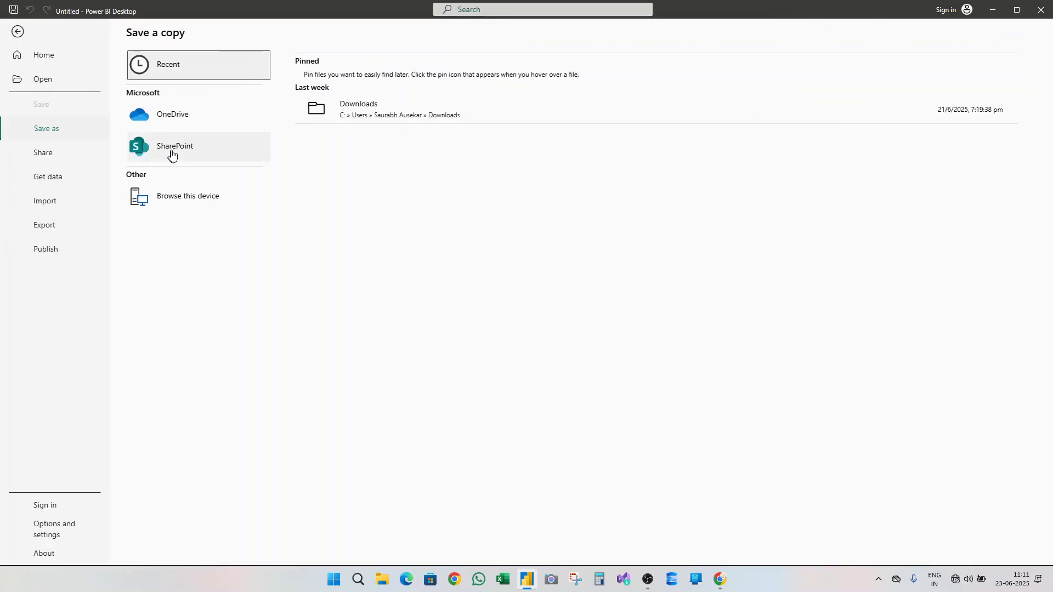
pyautogui.click(168, 203)
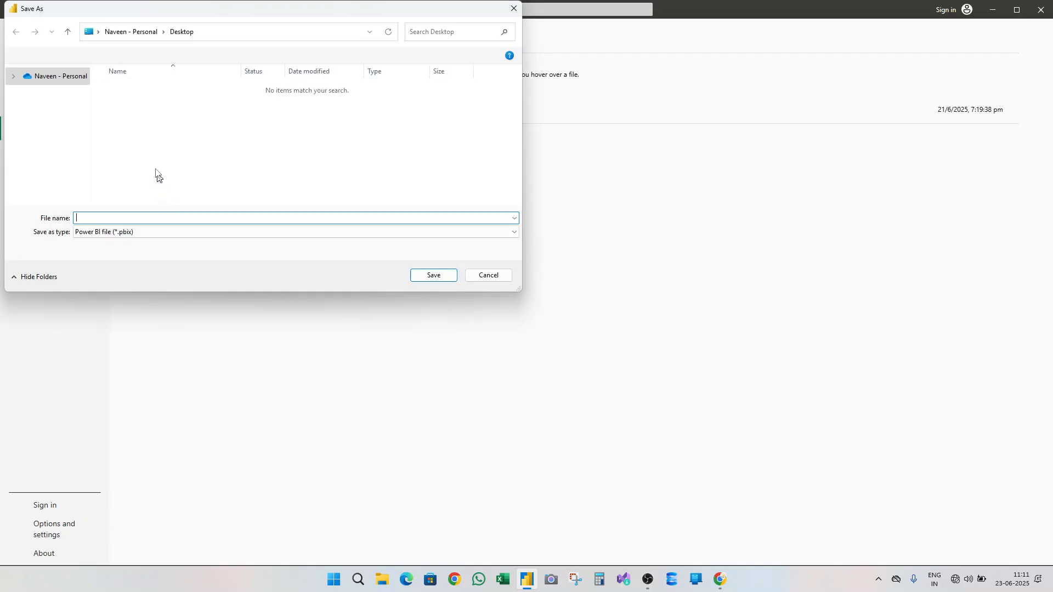
pyautogui.click(57, 148)
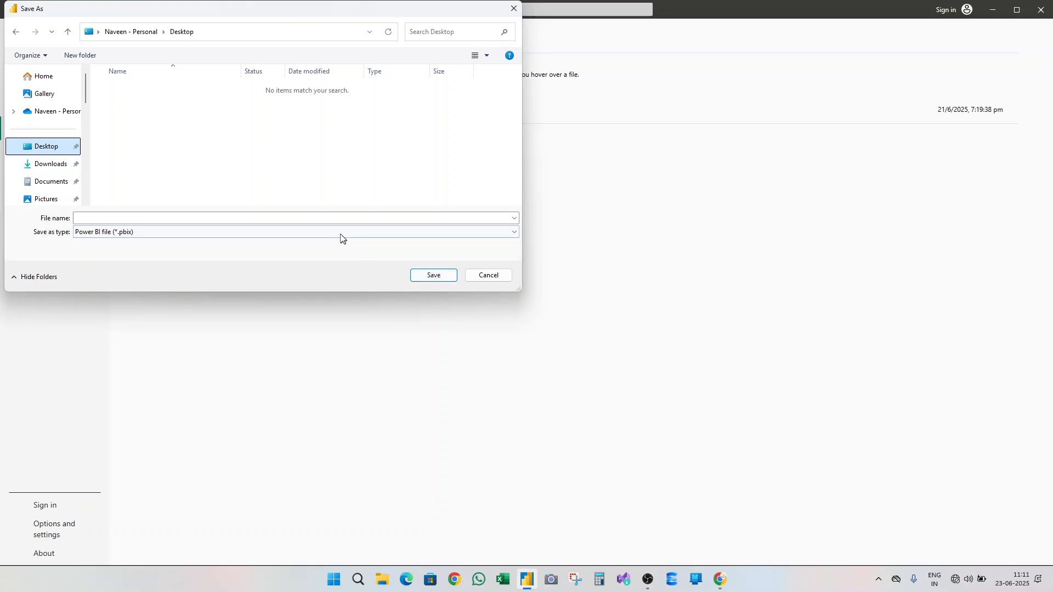
pyautogui.click(323, 219)
pyautogui.write('DA')
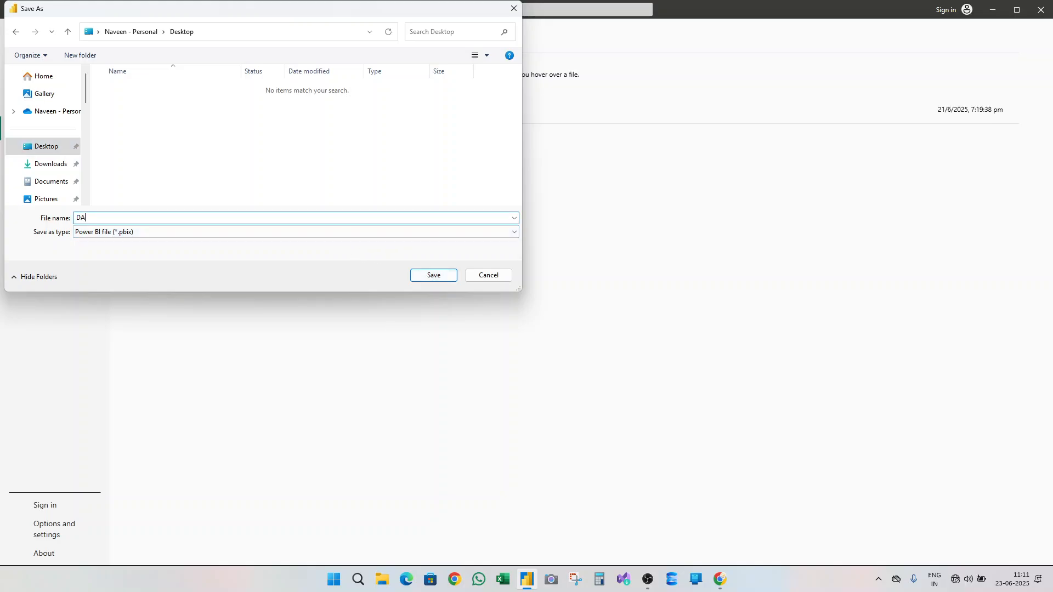
pyautogui.write('X 32')
pyautogui.click(447, 278)
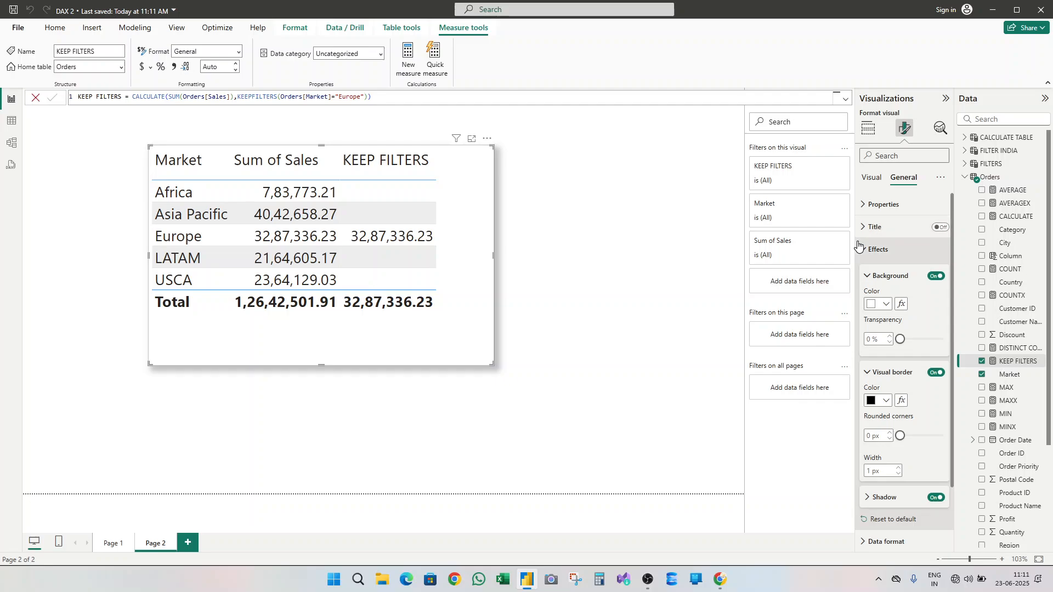
pyautogui.click(1037, 11)
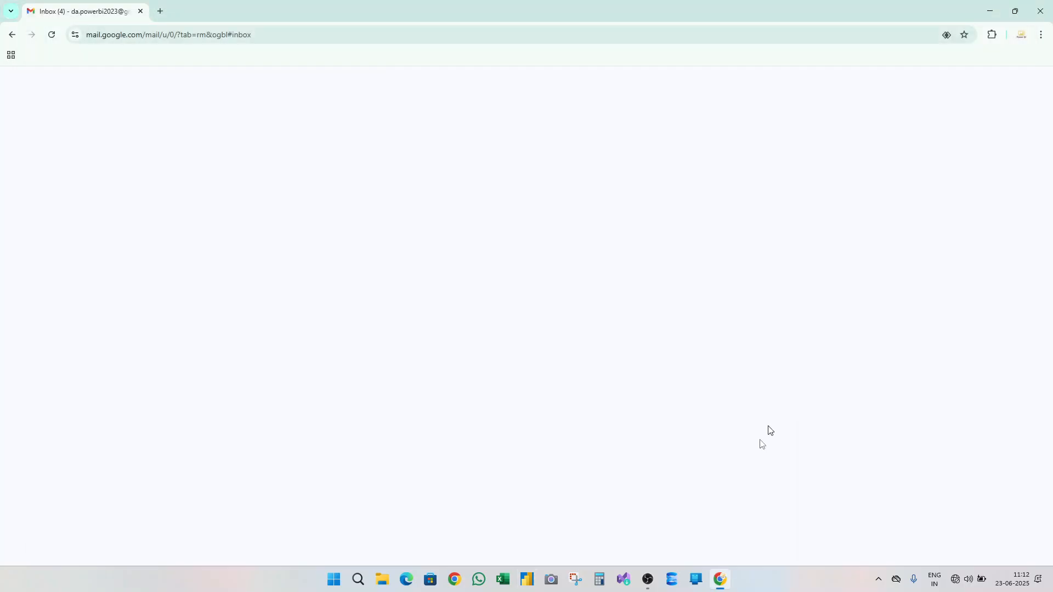
pyautogui.click(647, 581)
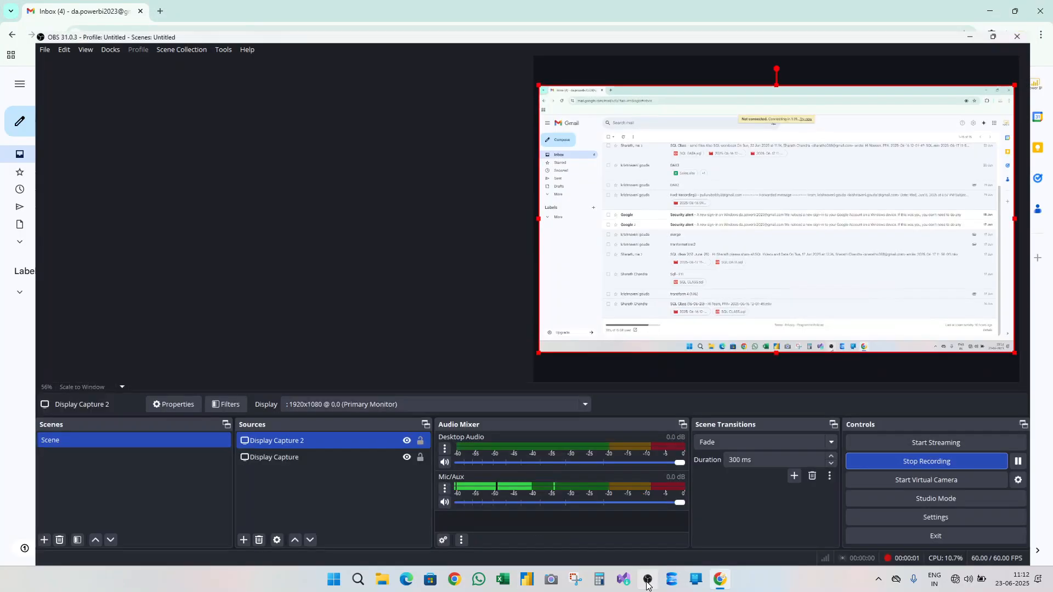